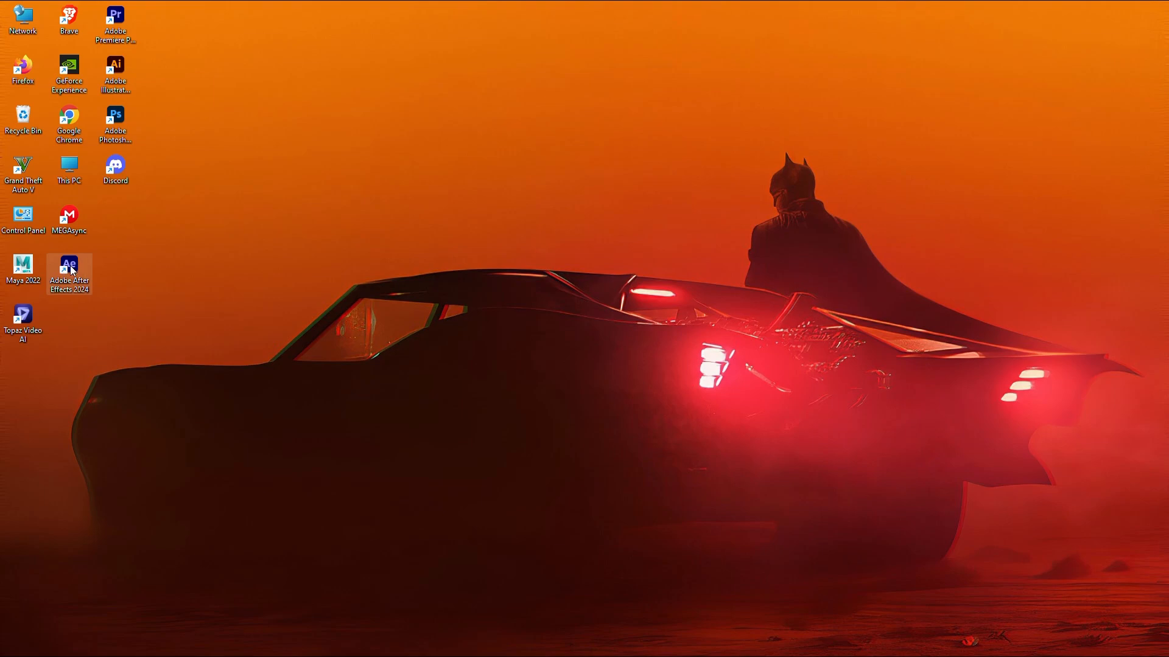
# Launch Adobe After Effects 2024 and start a new project
pyautogui.doubleClick(71, 270)
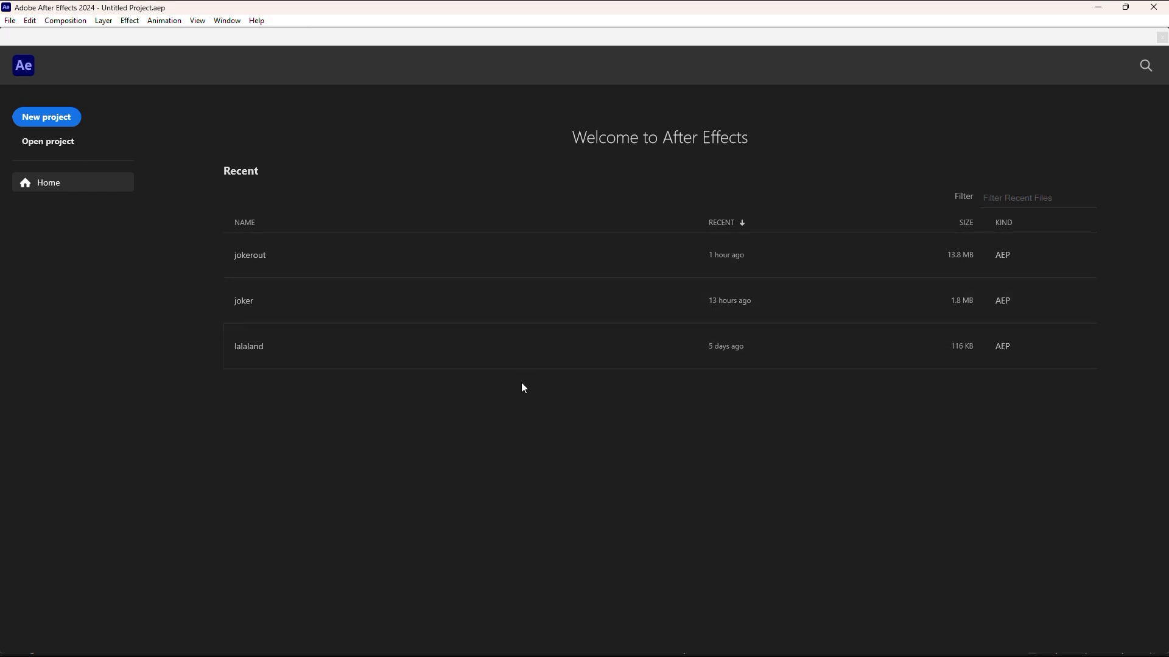
pyautogui.click(49, 118)
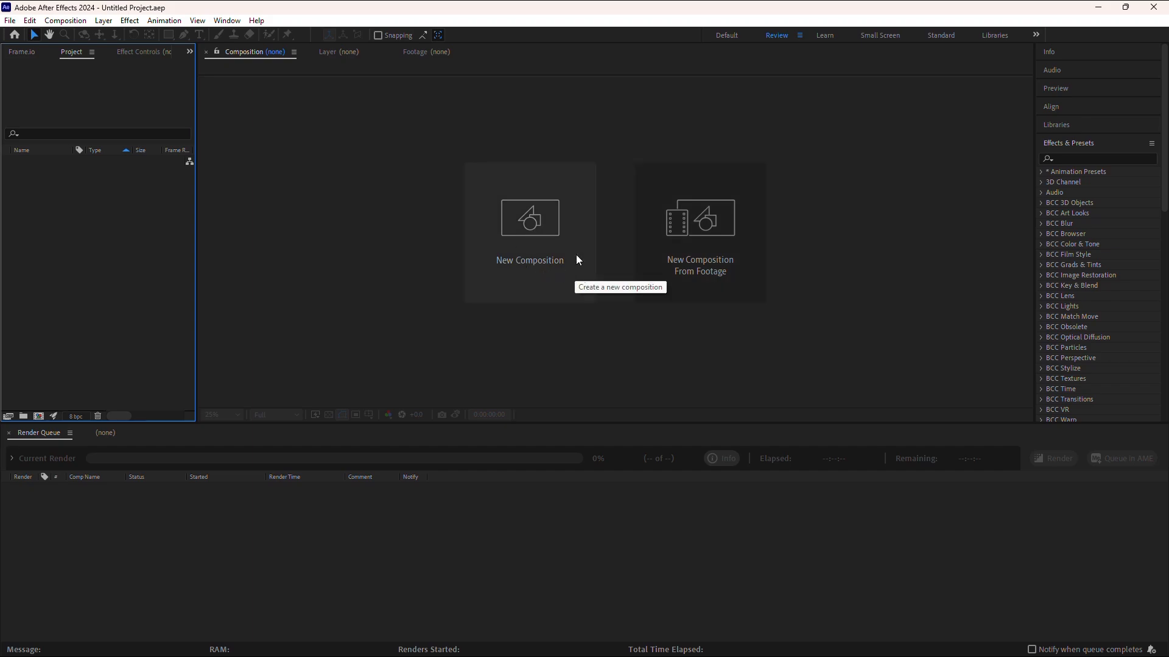
# Create a new 1170 x 1560 px composition at 60 frames per second with a duration of 0:01:00:00
pyautogui.click(530, 250)
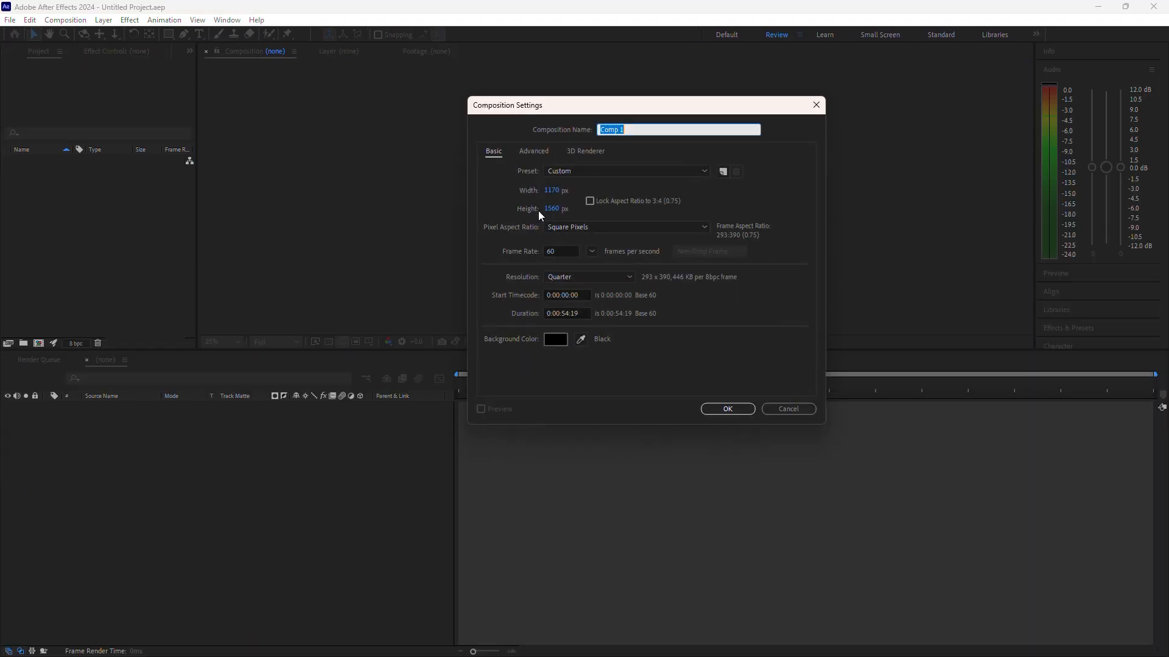
pyautogui.moveTo(631, 109)
pyautogui.mouseDown()
pyautogui.moveTo(642, 129)
pyautogui.moveTo(615, 125)
pyautogui.mouseUp()
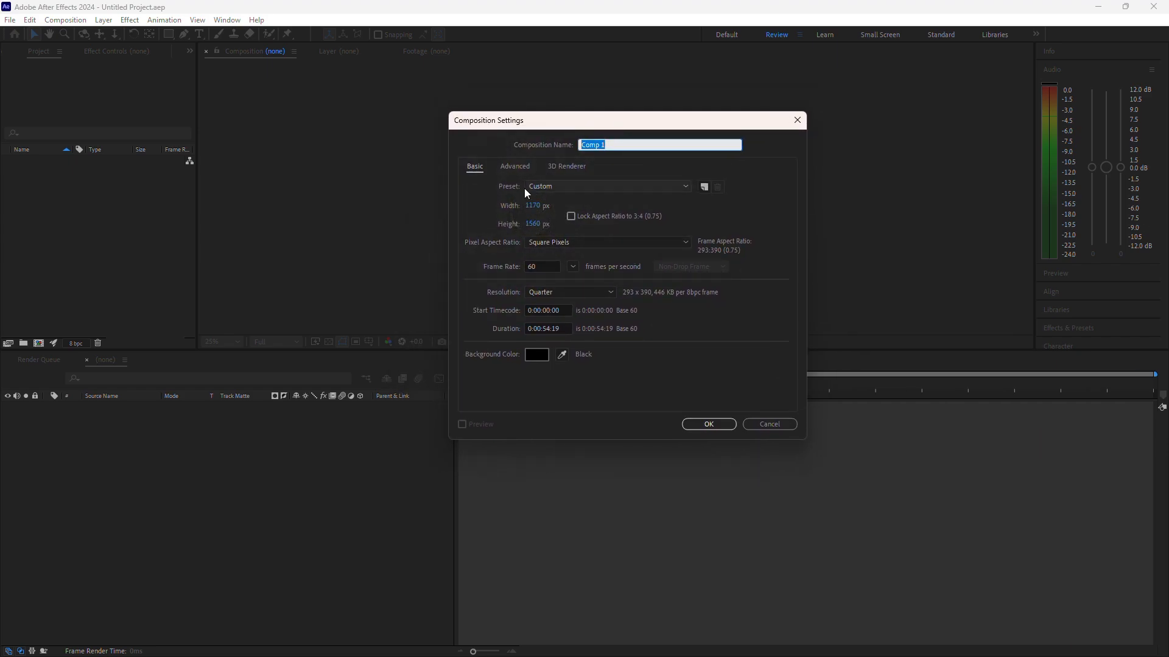
pyautogui.click(531, 206)
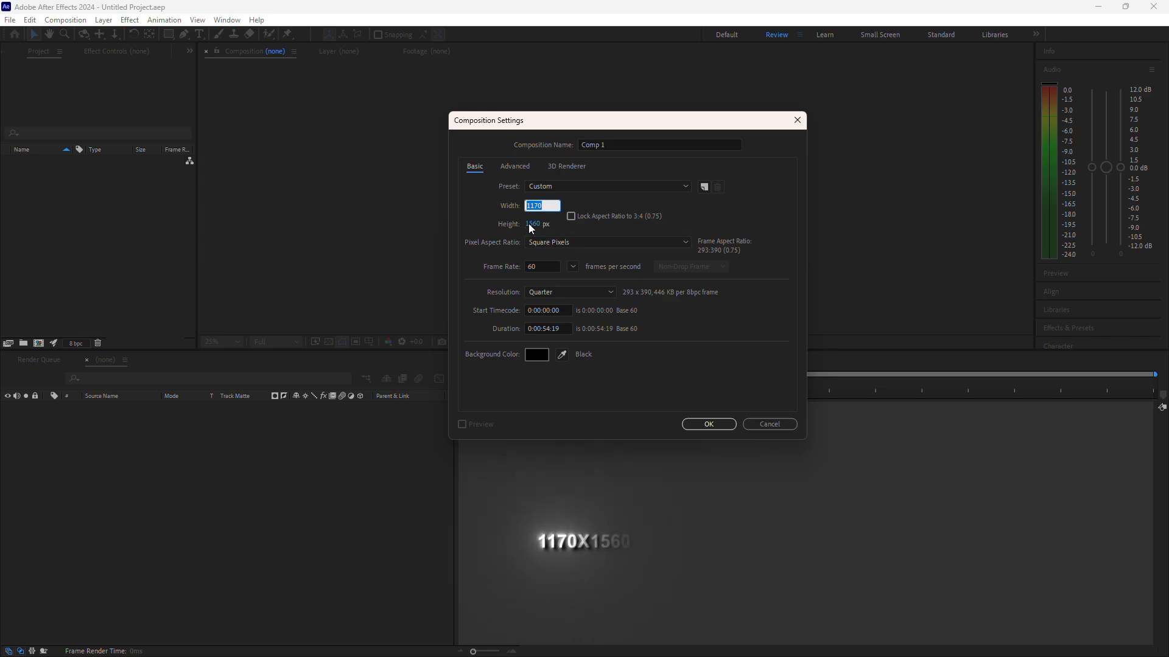
pyautogui.click(534, 224)
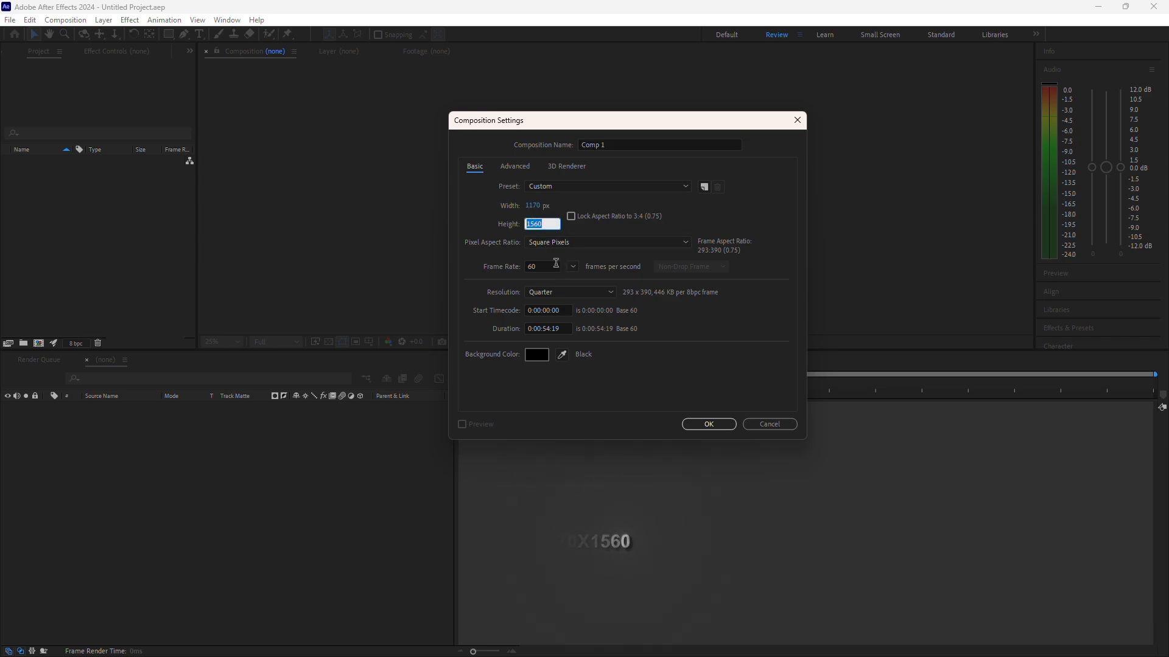
pyautogui.click(554, 267)
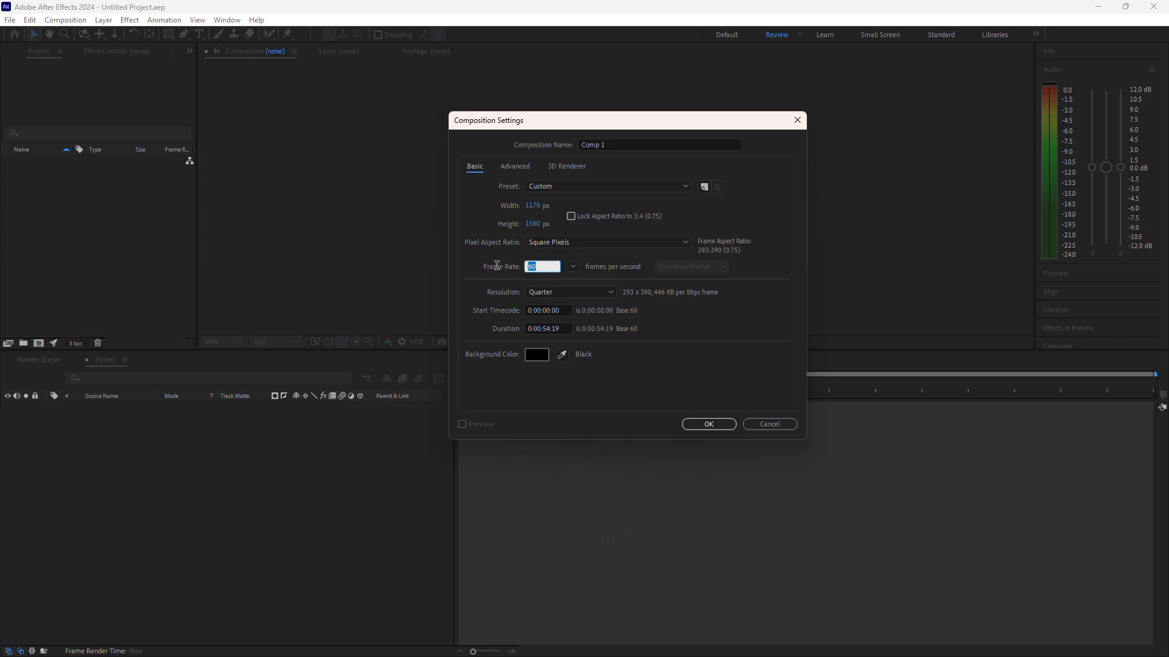
pyautogui.click(572, 266)
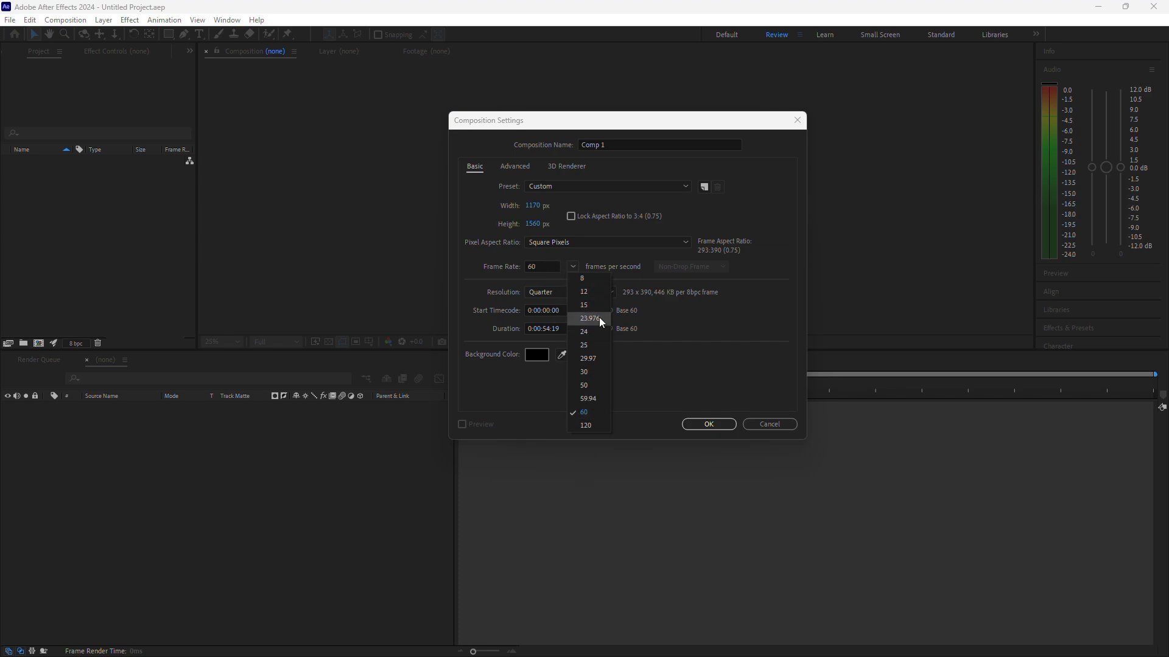
pyautogui.click(551, 267)
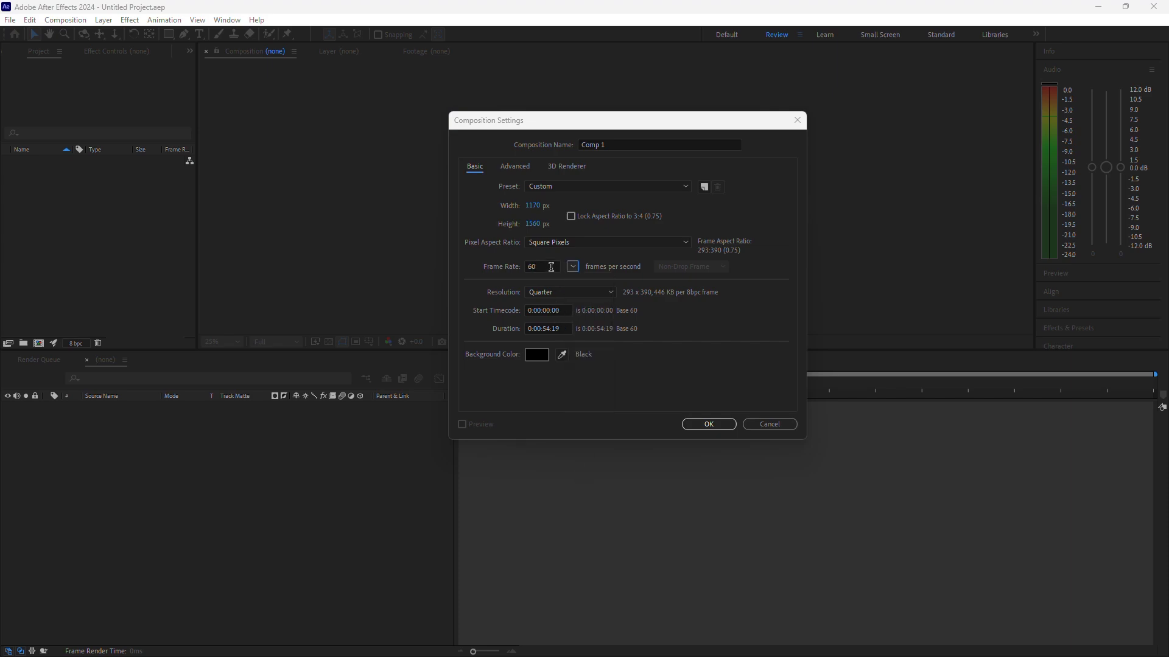
pyautogui.click(563, 329)
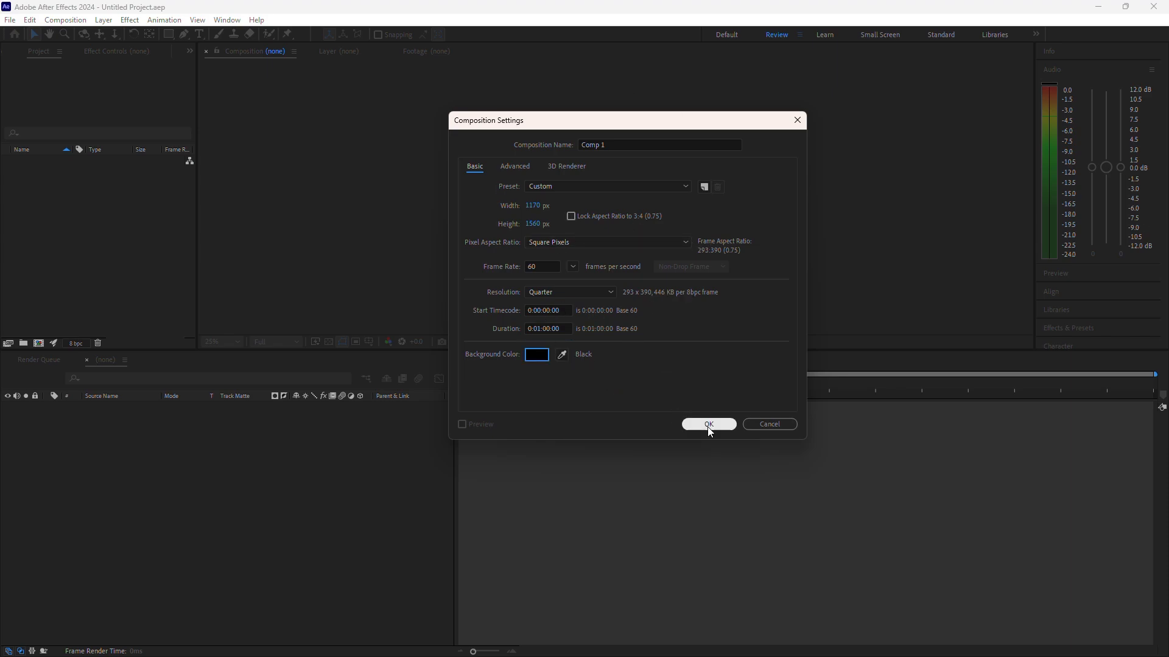
pyautogui.click(710, 425)
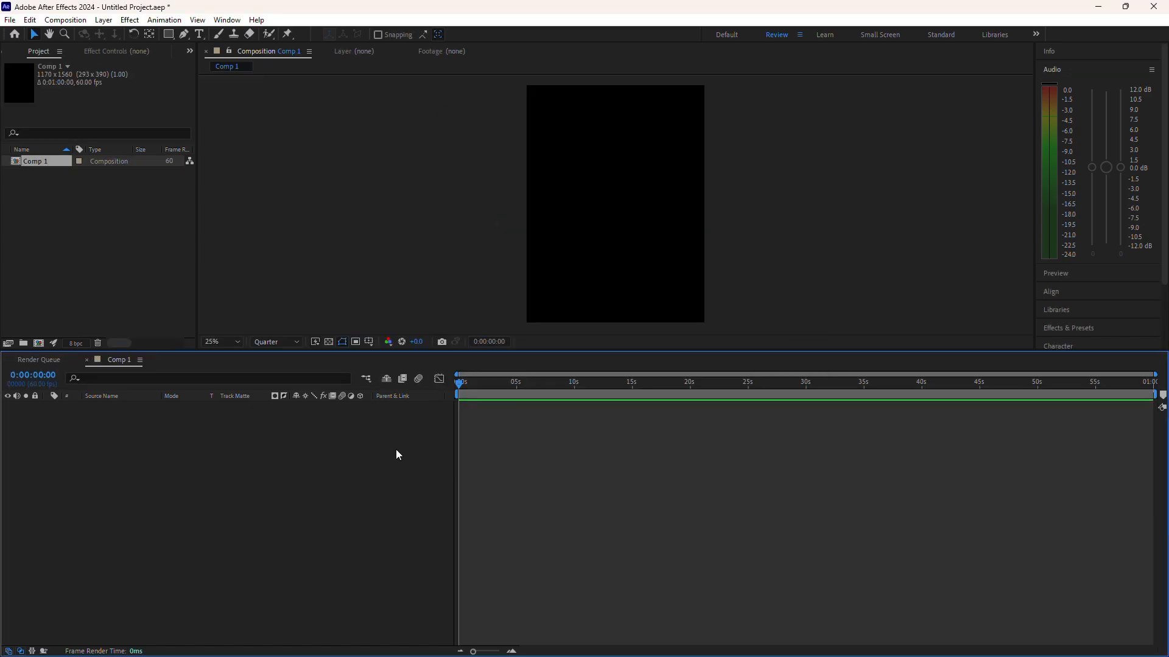
# Reopen the settings of Comp 1 to review its duration, and accept them
pyautogui.click(67, 20)
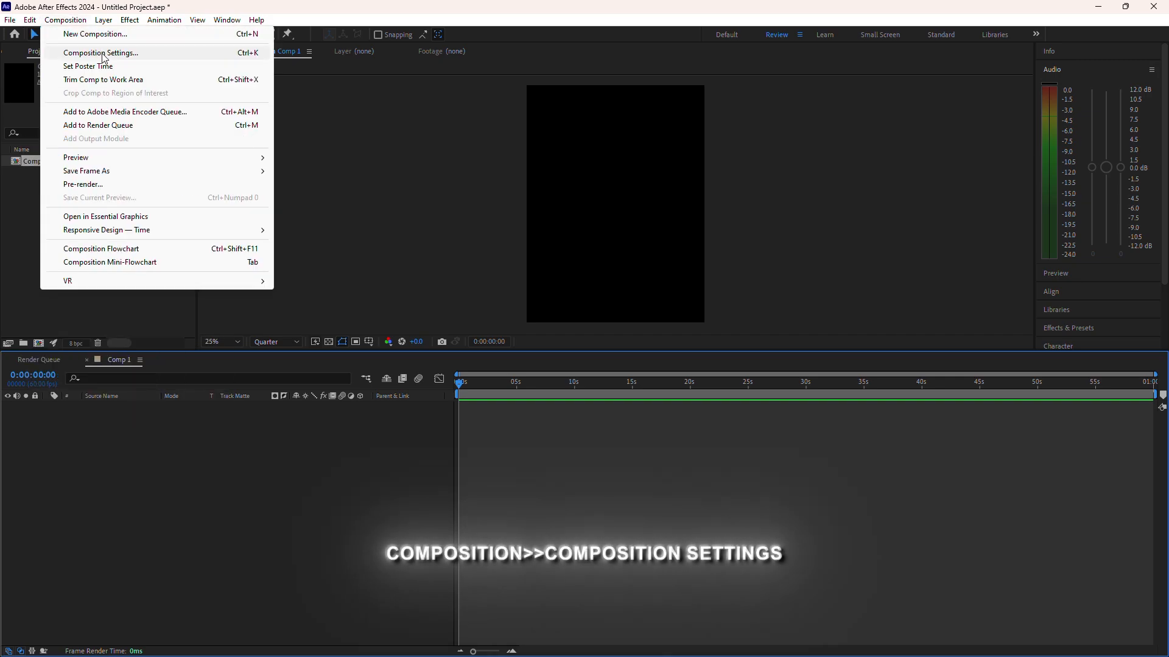
pyautogui.click(103, 54)
pyautogui.click(557, 329)
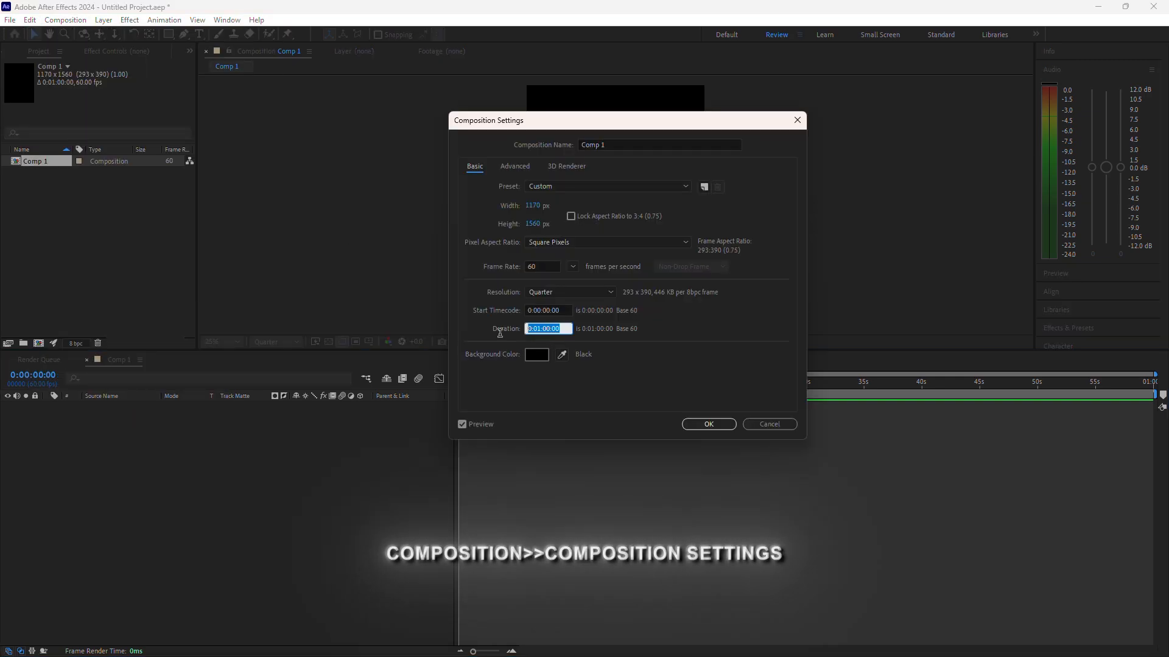
pyautogui.click(710, 425)
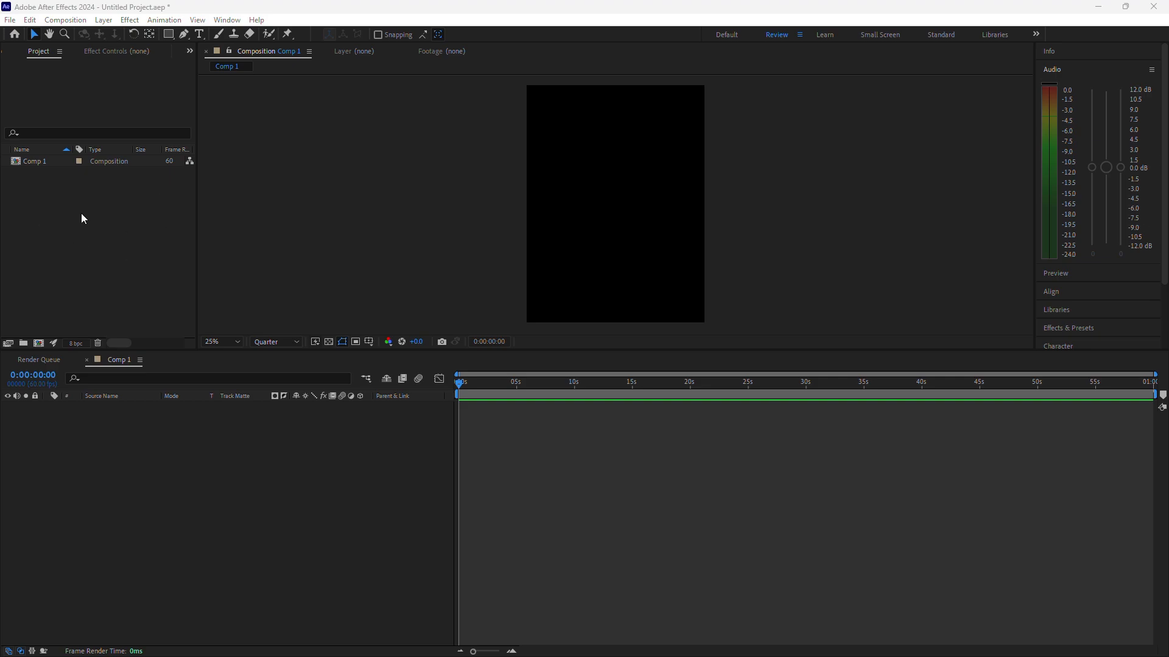
# Import the video "the batman" from the scp\batman folder on the Data (D:) drive
pyautogui.doubleClick(92, 233)
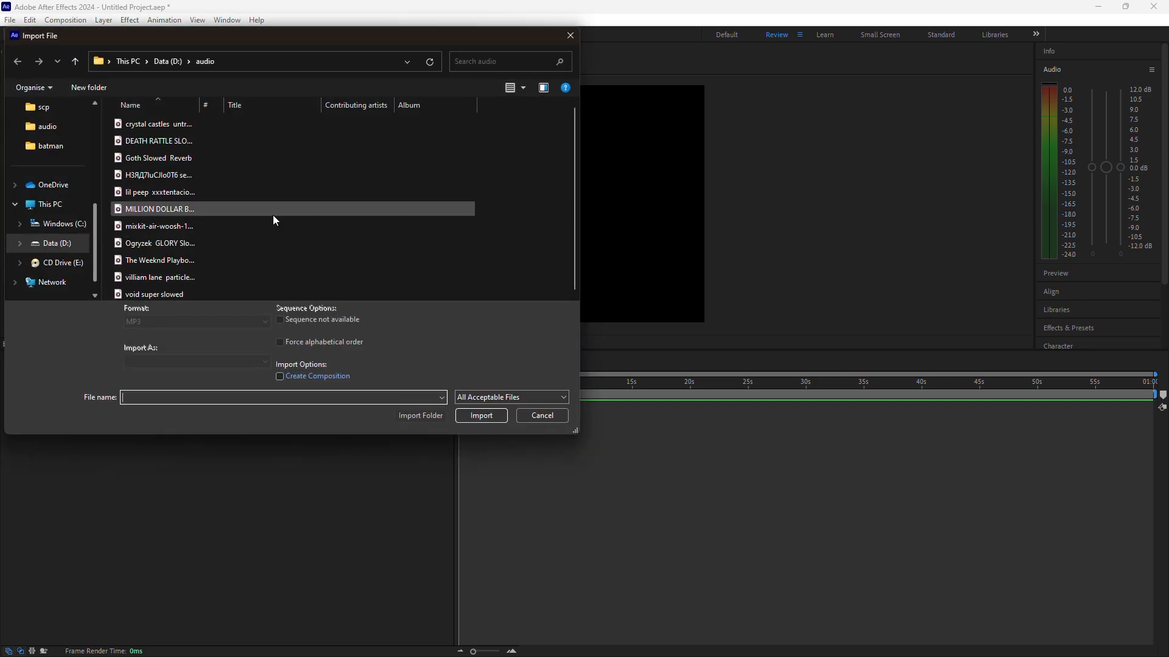
pyautogui.click(181, 61)
pyautogui.doubleClick(156, 173)
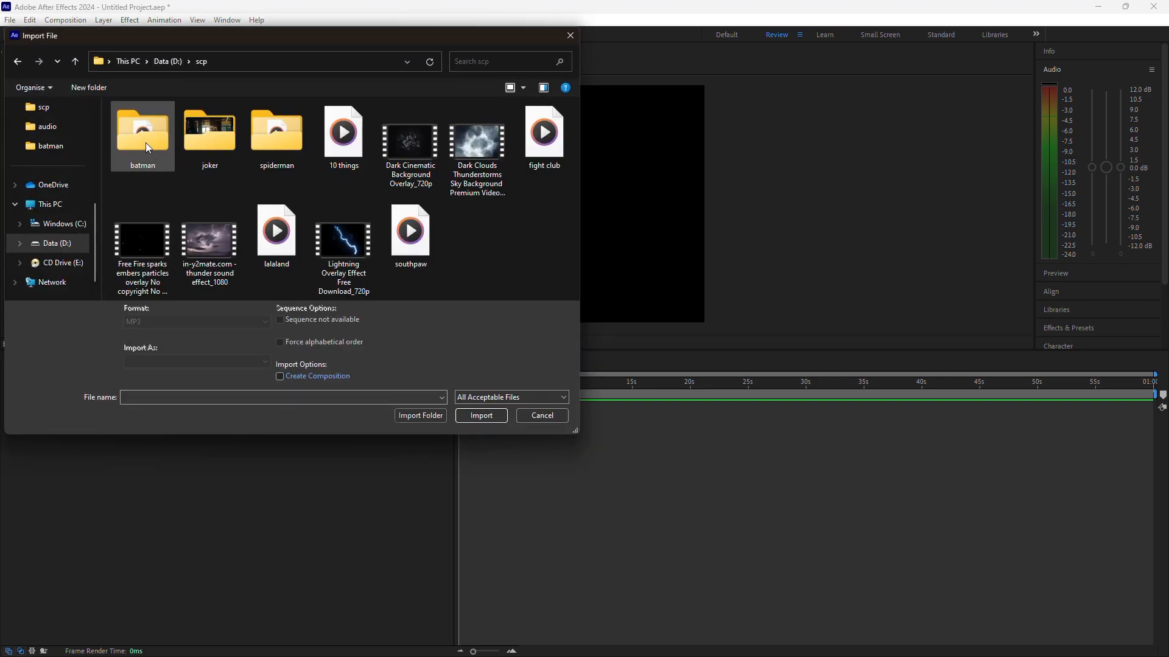
pyautogui.doubleClick(145, 142)
pyautogui.doubleClick(213, 132)
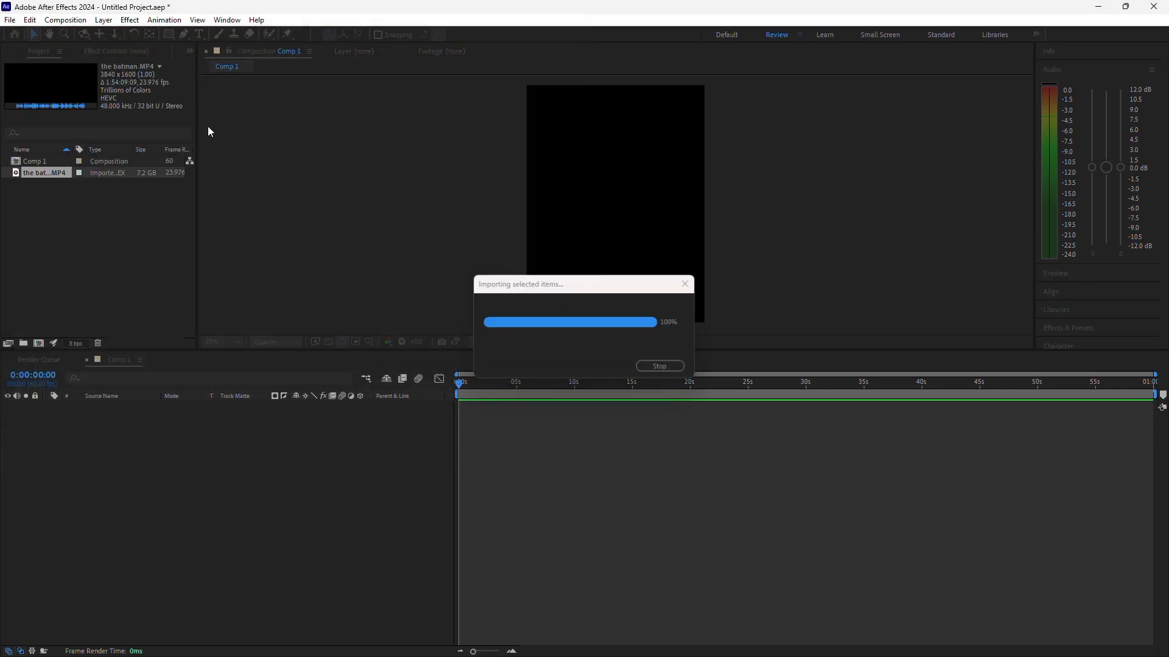
# Import the music file "Goth Slowed Reverb" from the audio folder on the Data (D:) drive
pyautogui.doubleClick(61, 207)
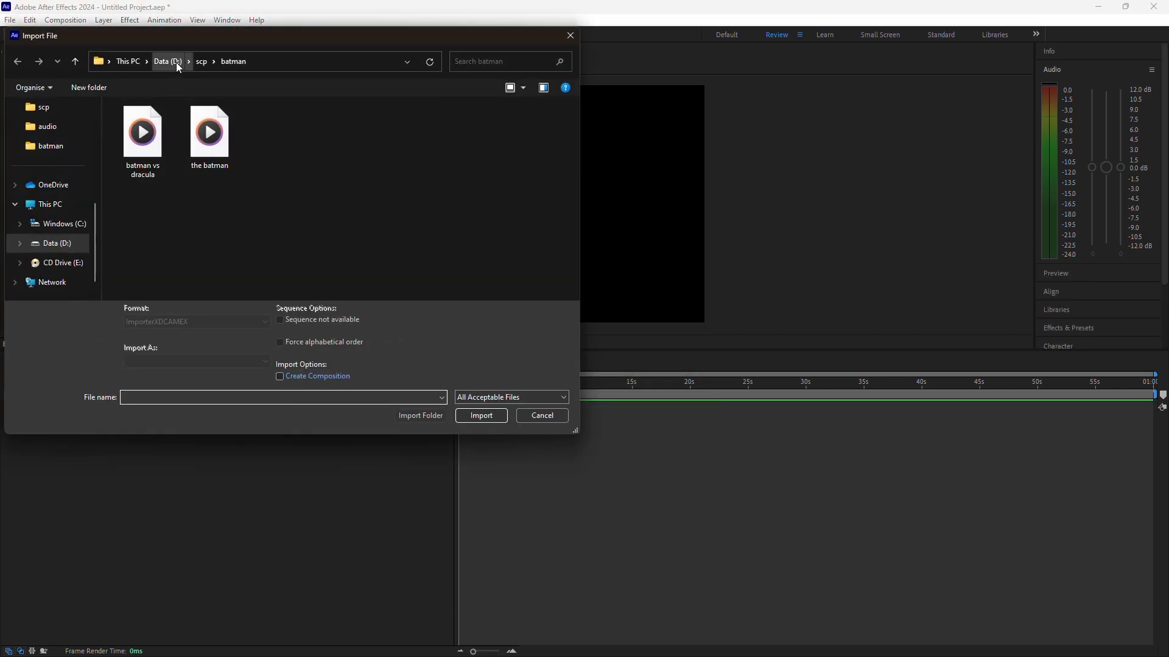
pyautogui.click(176, 62)
pyautogui.doubleClick(140, 137)
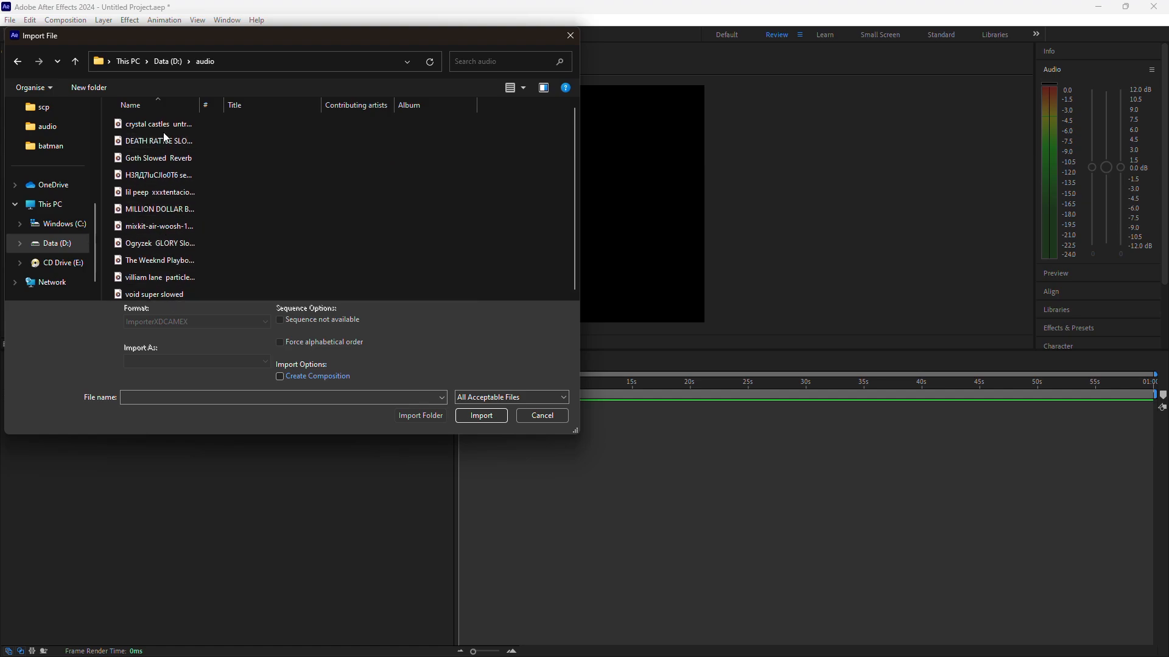
pyautogui.doubleClick(167, 158)
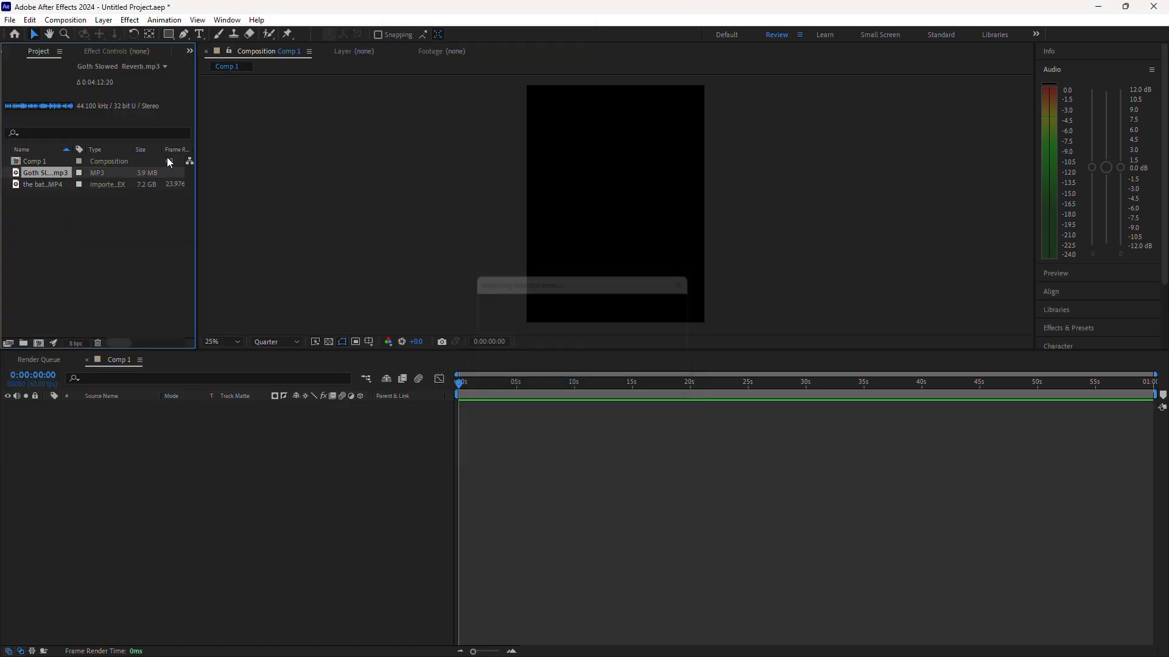
pyautogui.click(78, 237)
# Add the batman.MP4 footage to Comp 1 as a layer starting at 0:00:00:00
pyautogui.click(39, 185)
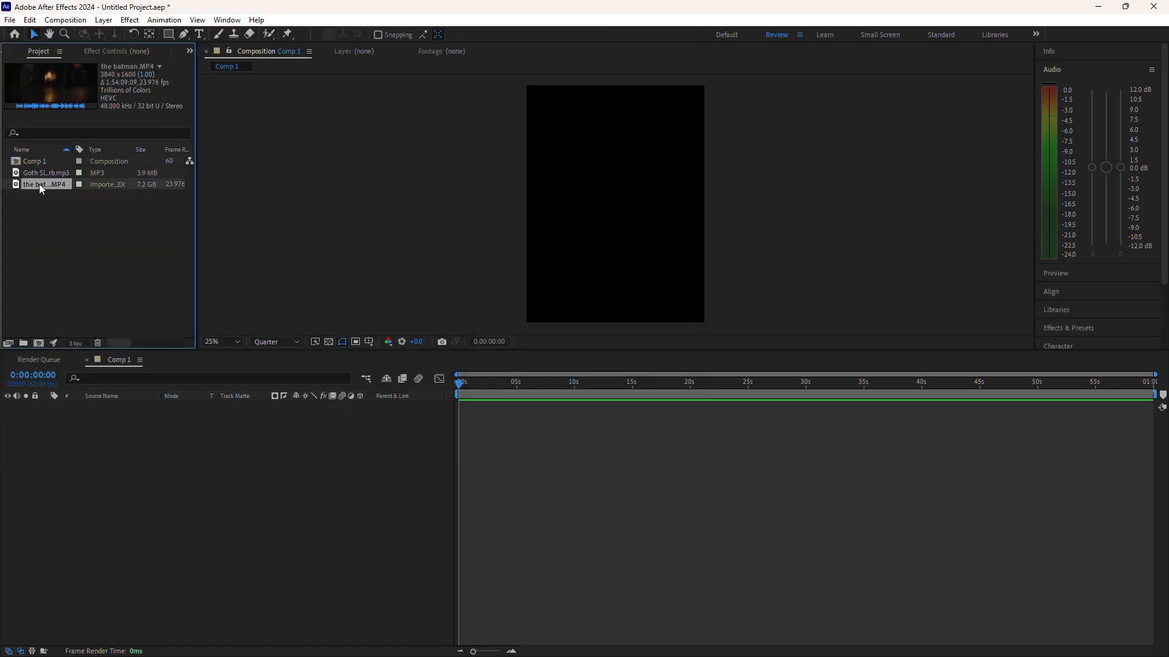
pyautogui.moveTo(44, 187); pyautogui.dragTo(43, 457)
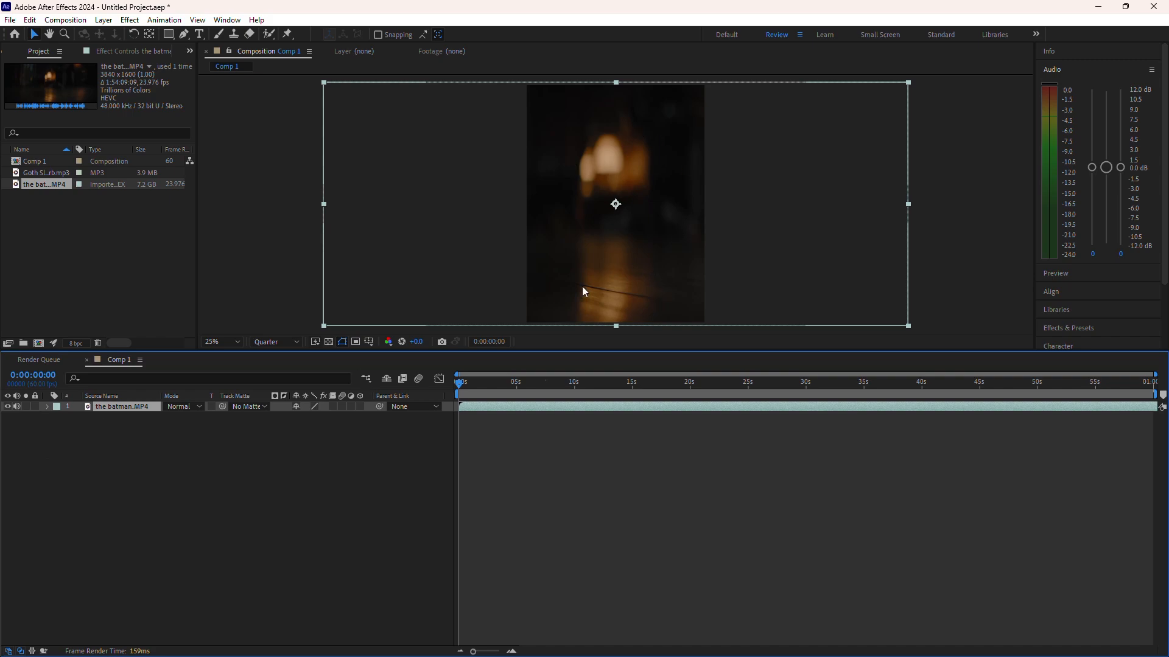
pyautogui.click(515, 448)
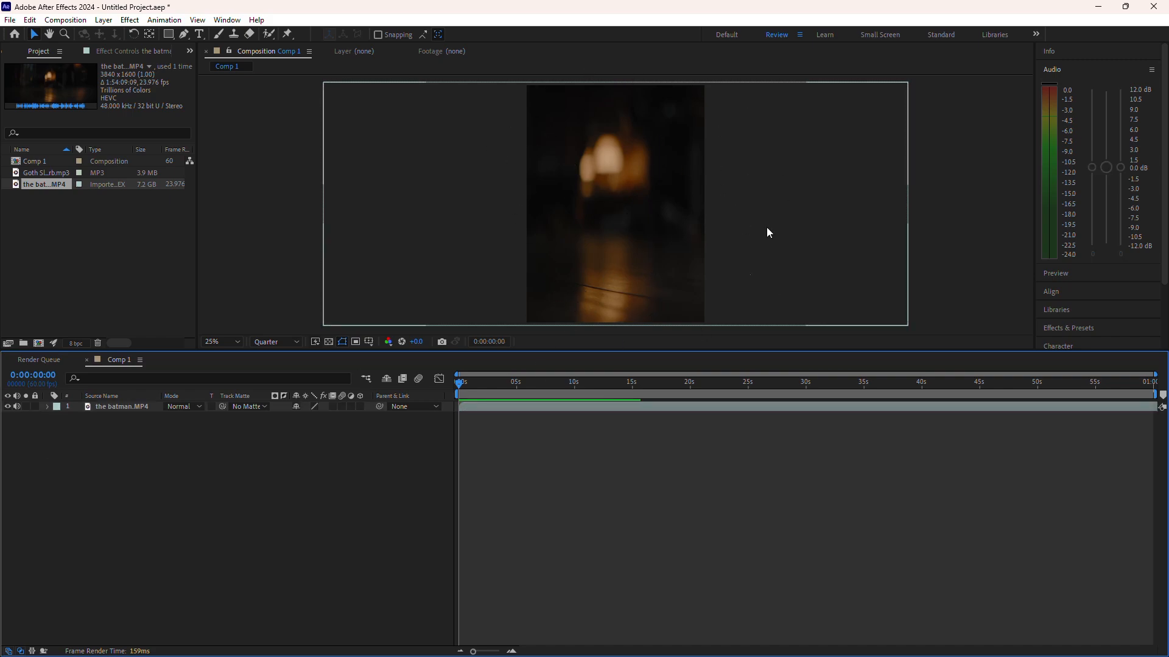
# Fit the batman.MP4 layer to the composition height
pyautogui.click(493, 407)
pyautogui.rightClick(492, 406)
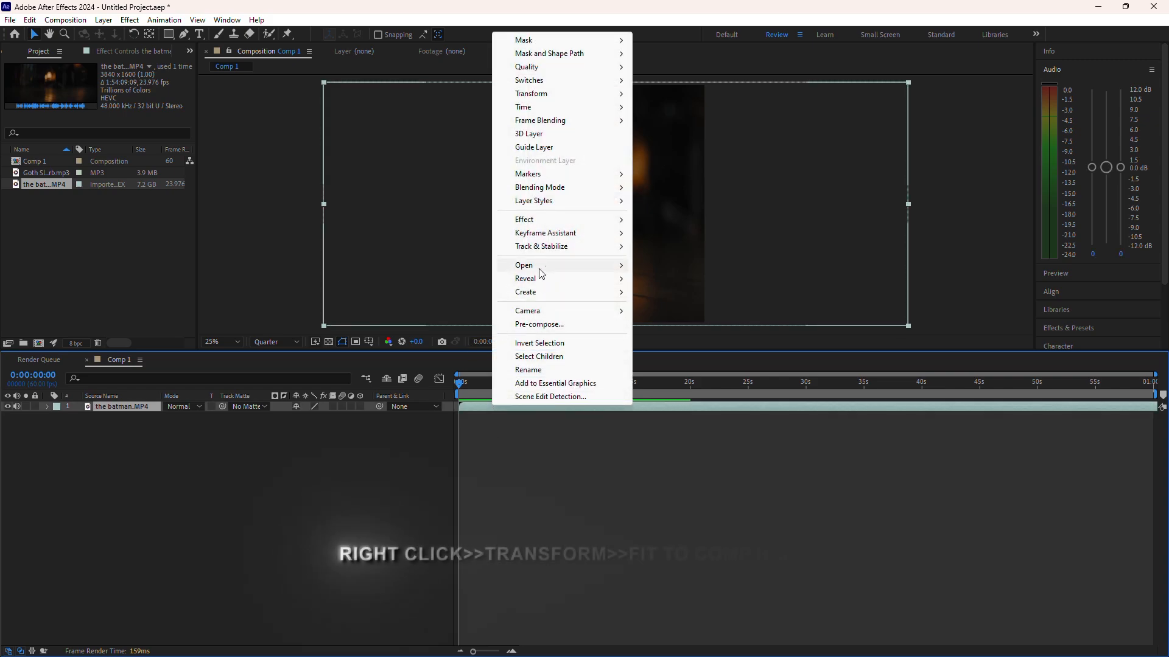
pyautogui.moveTo(549, 91)
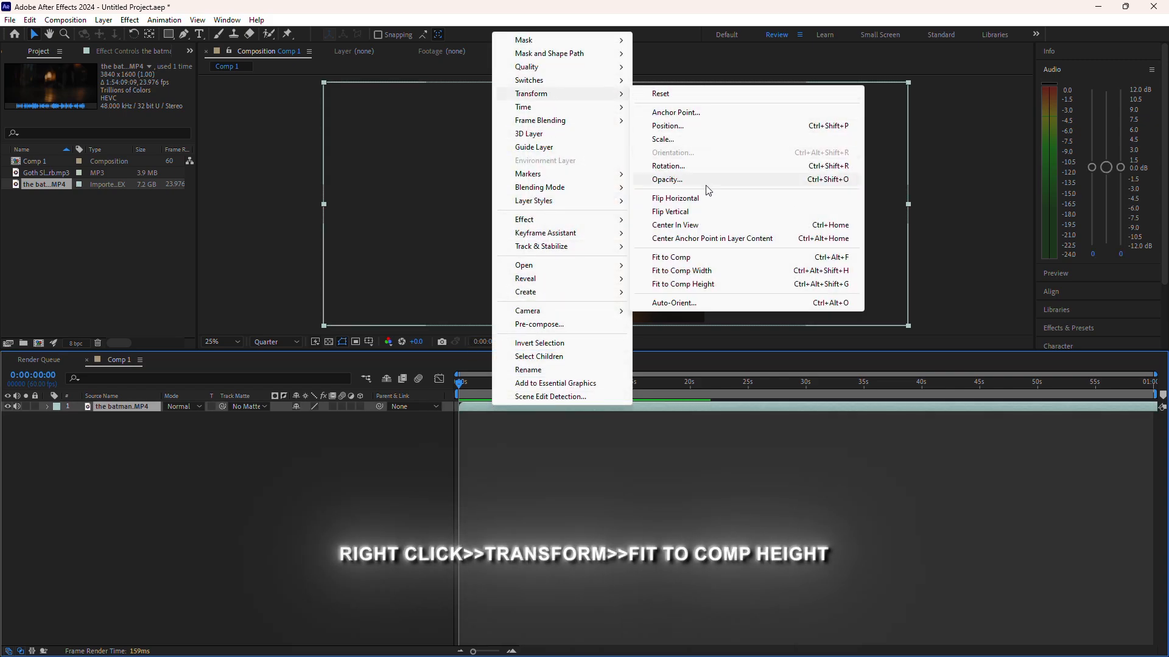
pyautogui.click(702, 285)
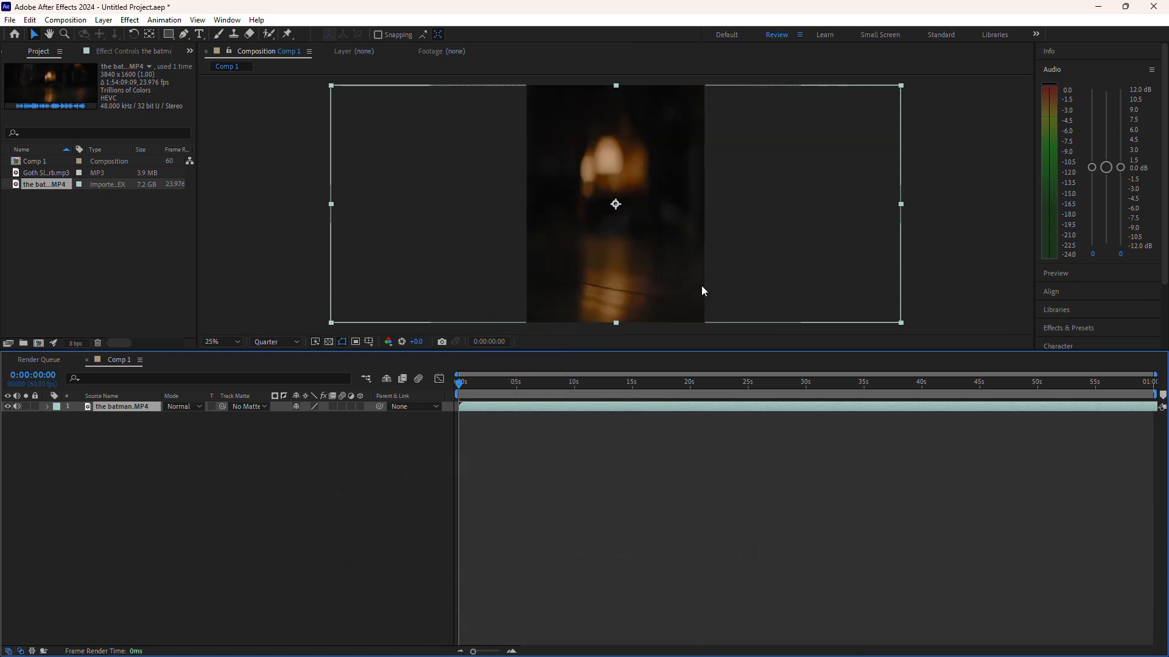
pyautogui.click(575, 437)
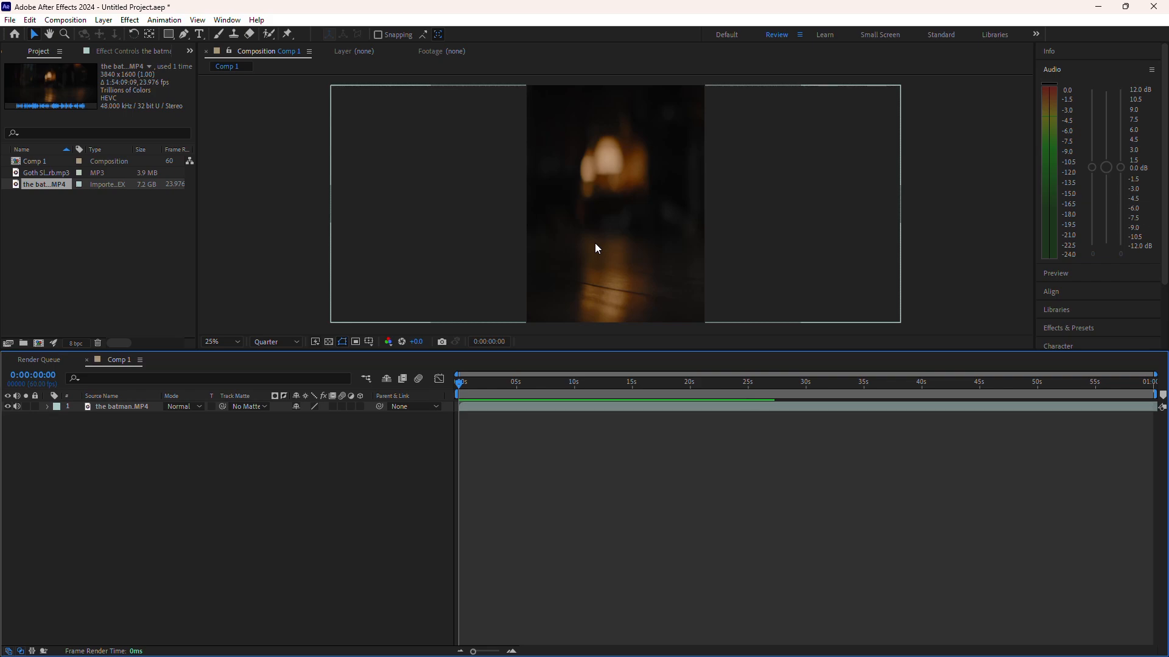
# Open the batman.MP4 layer for trimming, find the shot of the man looking back, and set the in point to 0:13:11:12
pyautogui.doubleClick(608, 406)
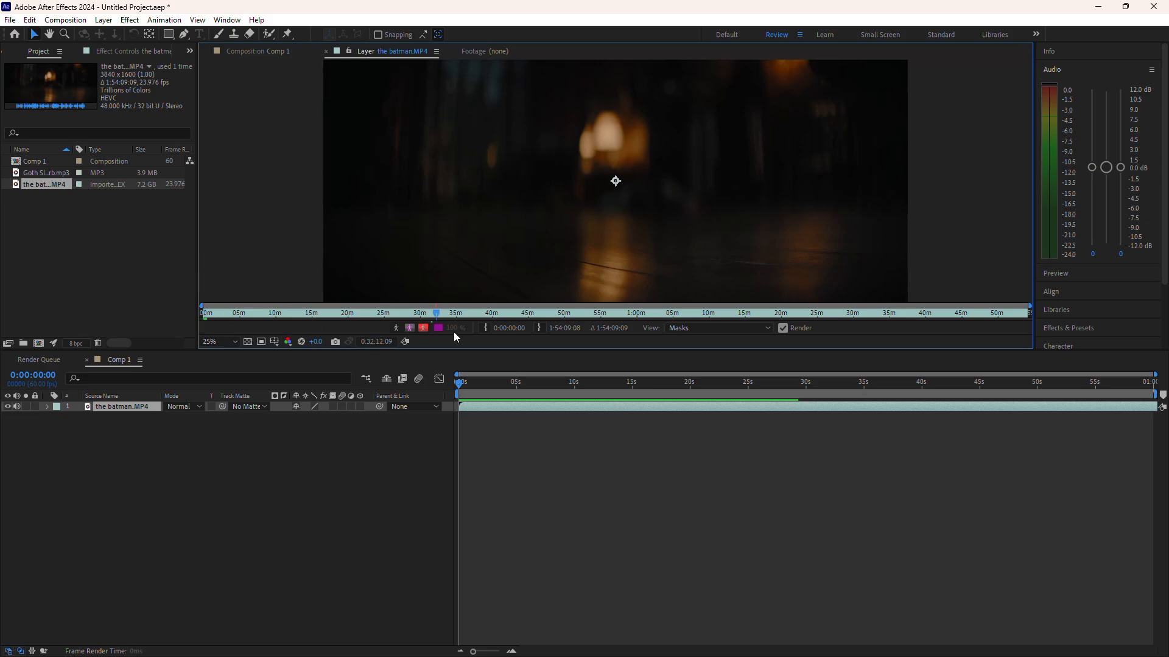
pyautogui.moveTo(454, 314)
pyautogui.mouseDown()
pyautogui.moveTo(746, 321)
pyautogui.moveTo(295, 321)
pyautogui.moveTo(360, 329)
pyautogui.moveTo(221, 317)
pyautogui.mouseUp()
pyautogui.scroll(5, 344, 317)
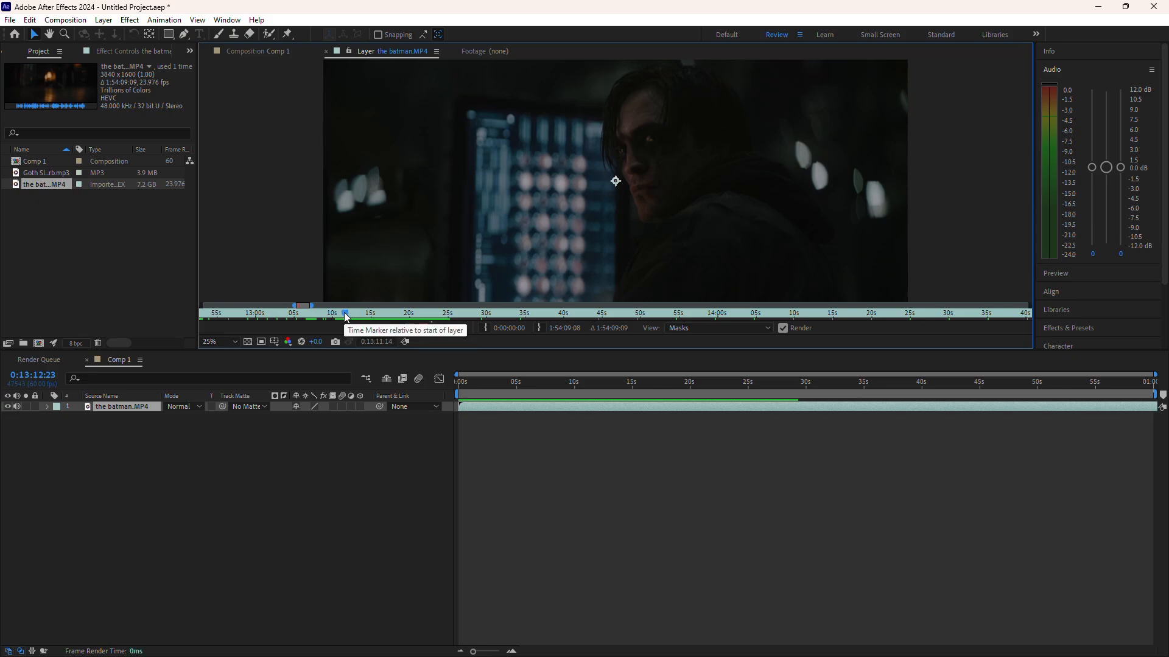
pyautogui.moveTo(345, 316); pyautogui.dragTo(348, 317)
pyautogui.press('space')
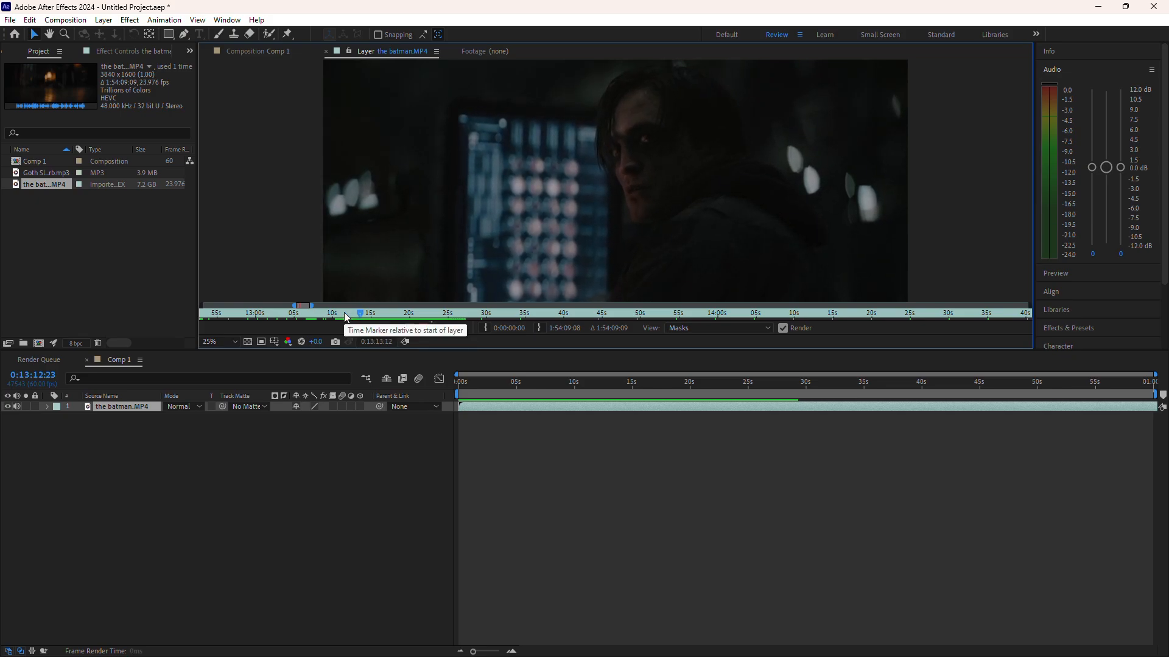
pyautogui.click(344, 316)
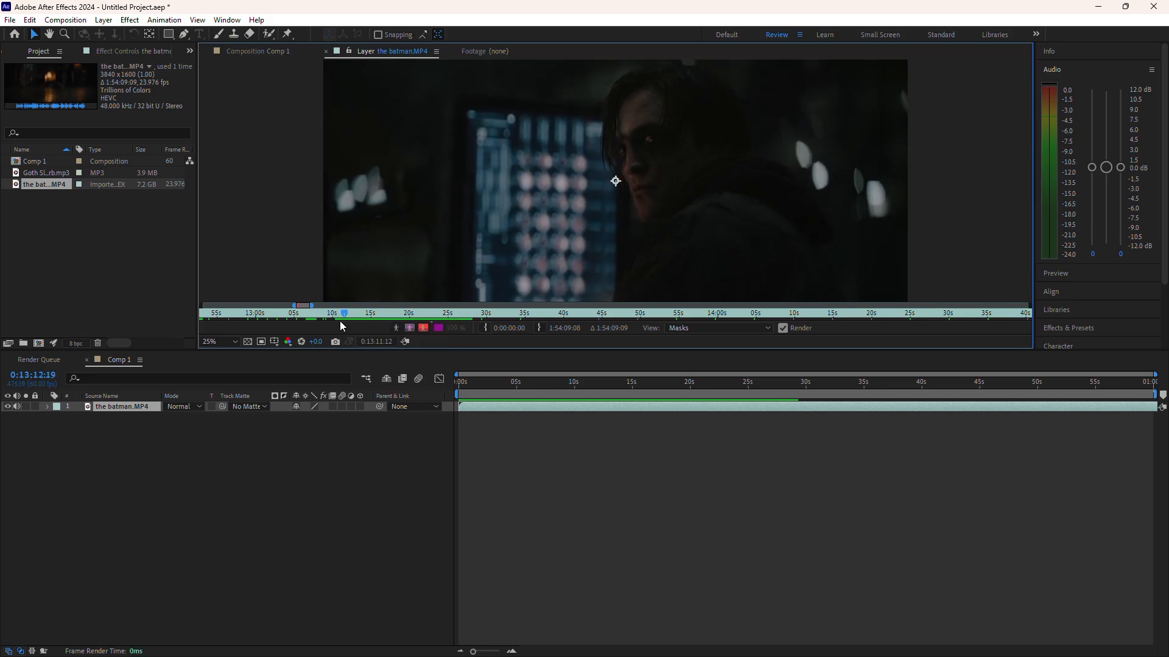
pyautogui.click(485, 327)
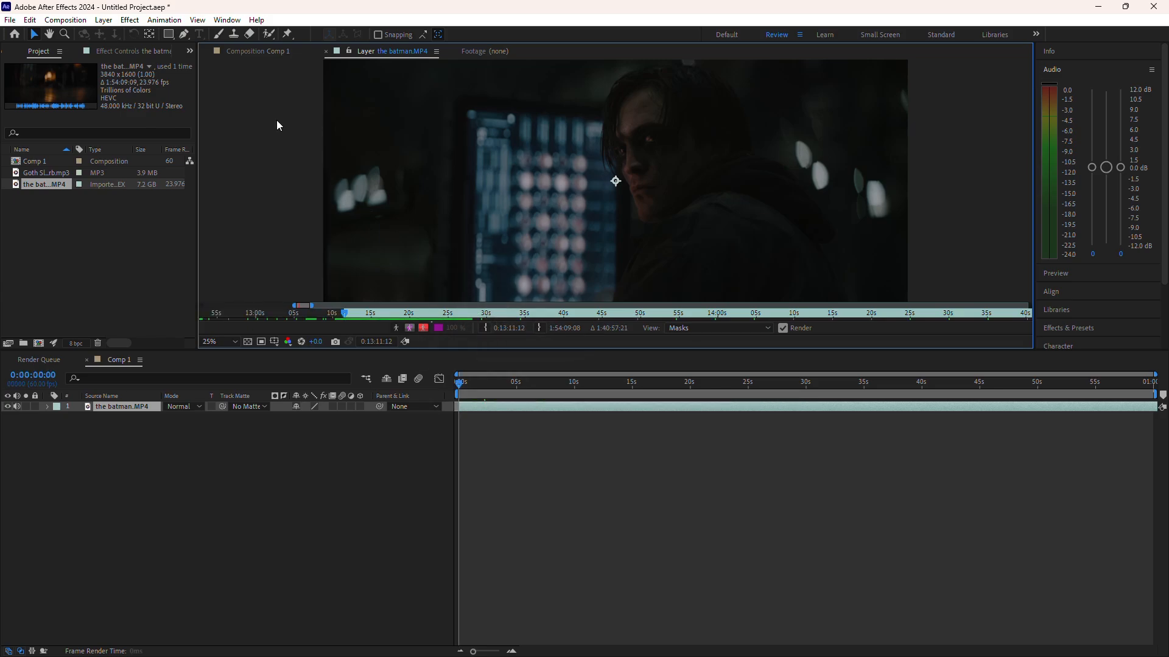
# Return to the Comp 1 view and play the trimmed clip from the start of the timeline
pyautogui.click(272, 52)
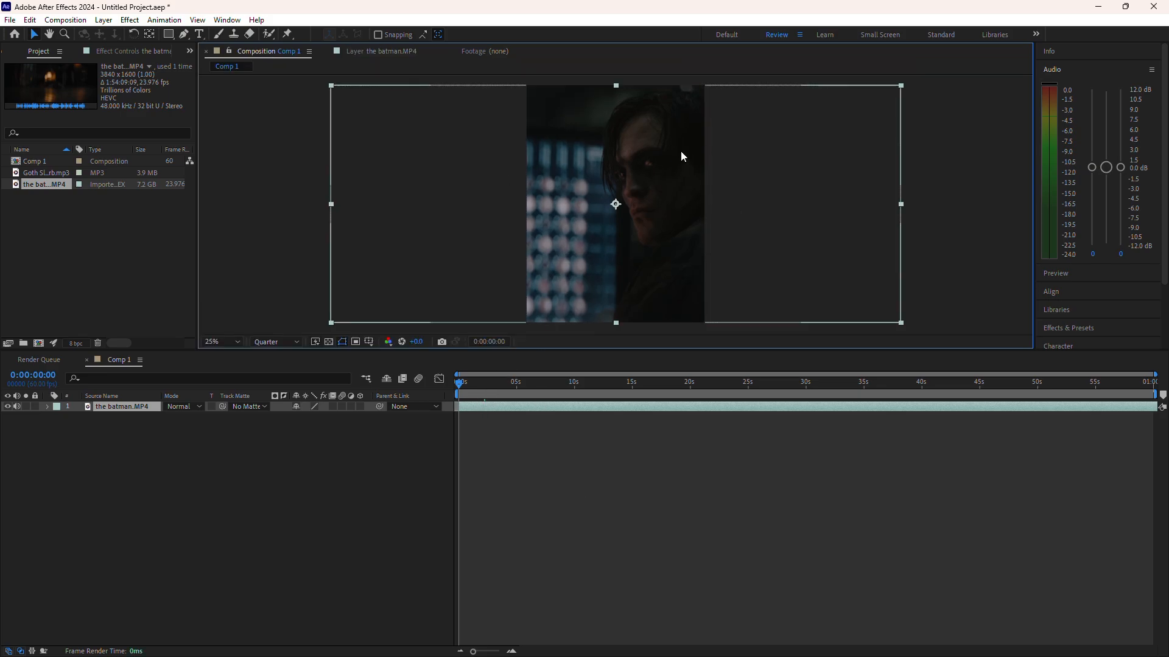
pyautogui.click(455, 385)
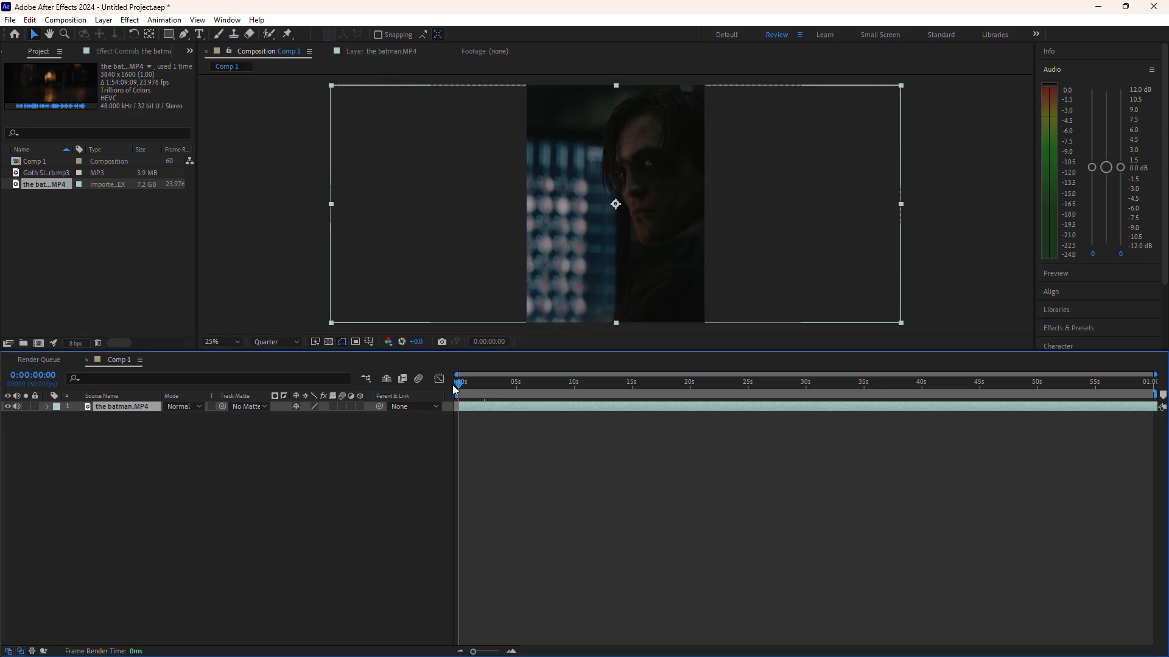
pyautogui.press('space')
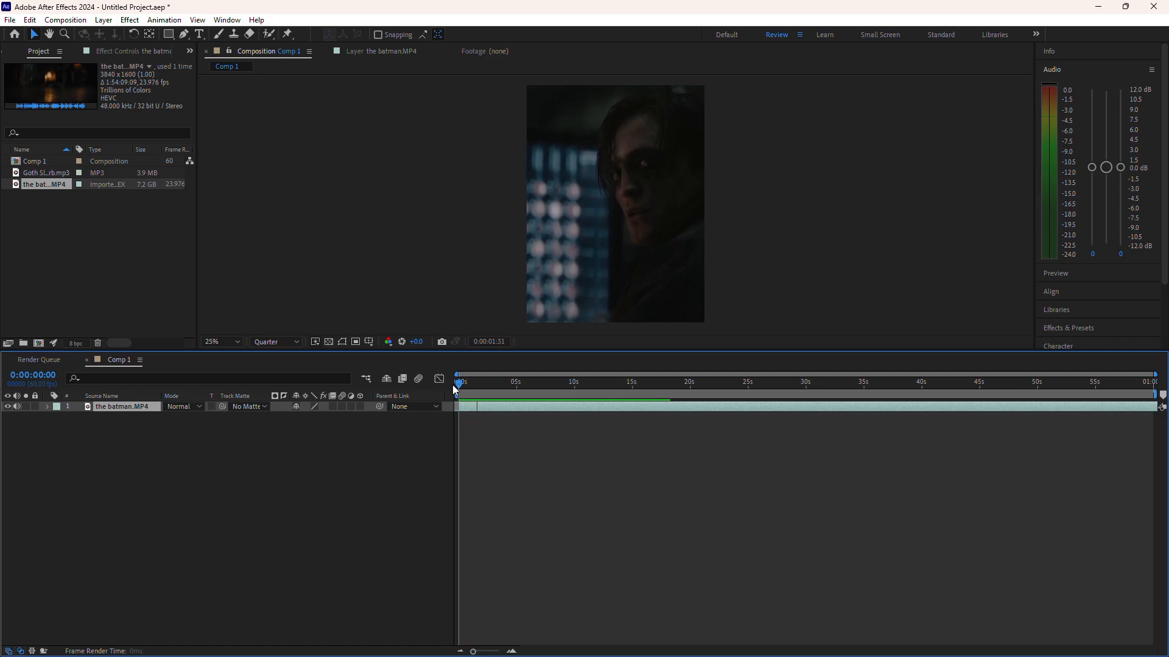
# Preview the batman.MP4 layer to find the end of the shot, split it at 0:00:10:37, and delete the remainder
pyautogui.press('space')
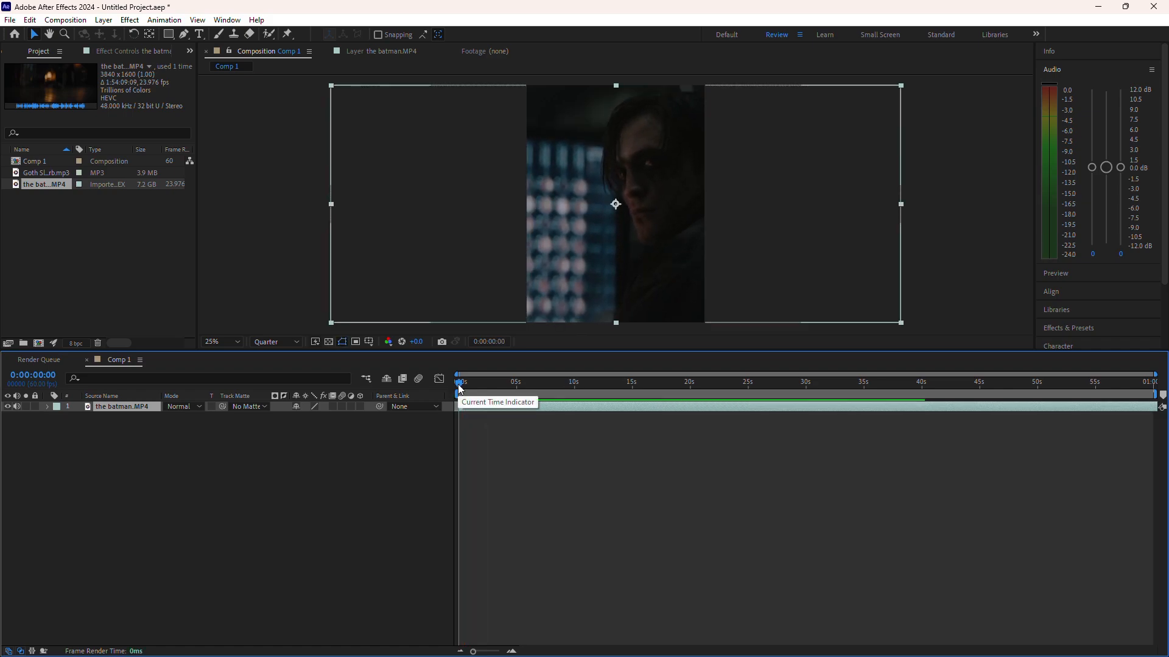
pyautogui.moveTo(459, 390); pyautogui.dragTo(567, 401)
pyautogui.press('space')
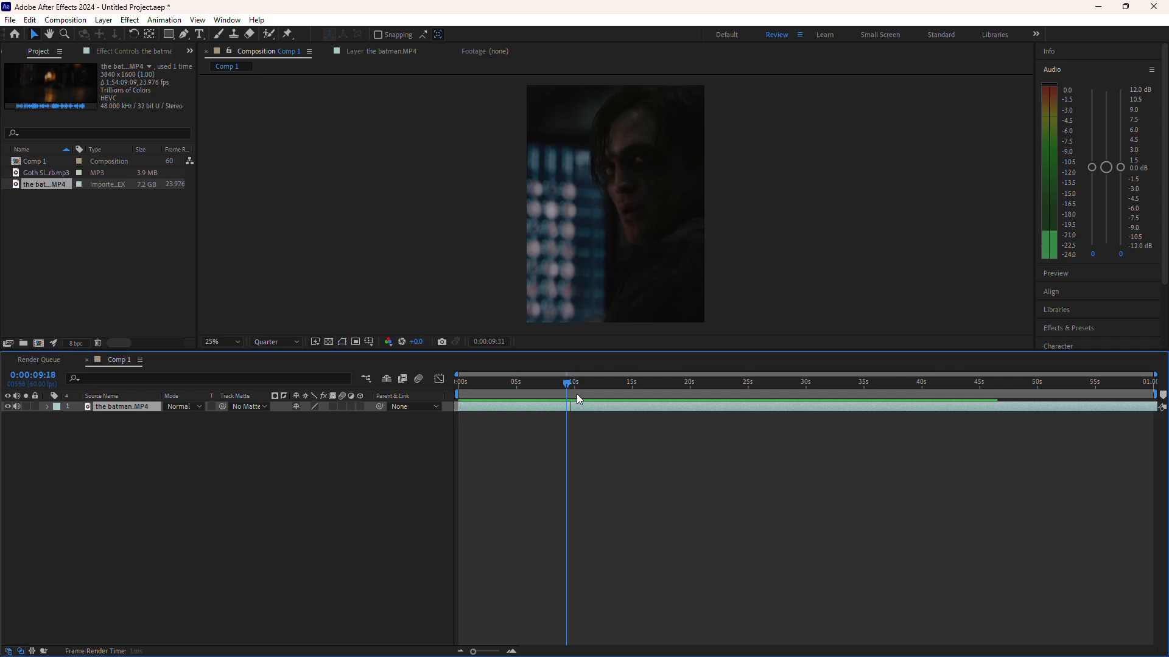
pyautogui.click(582, 385)
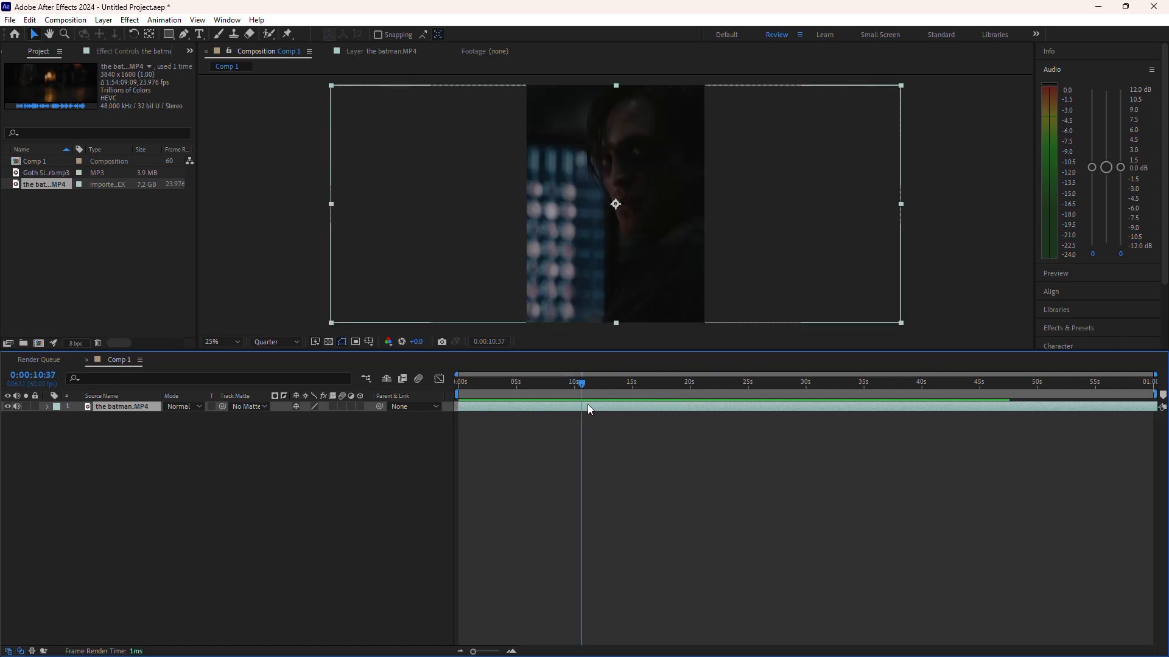
pyautogui.hotkey('ctrl', 'shift', 'd')
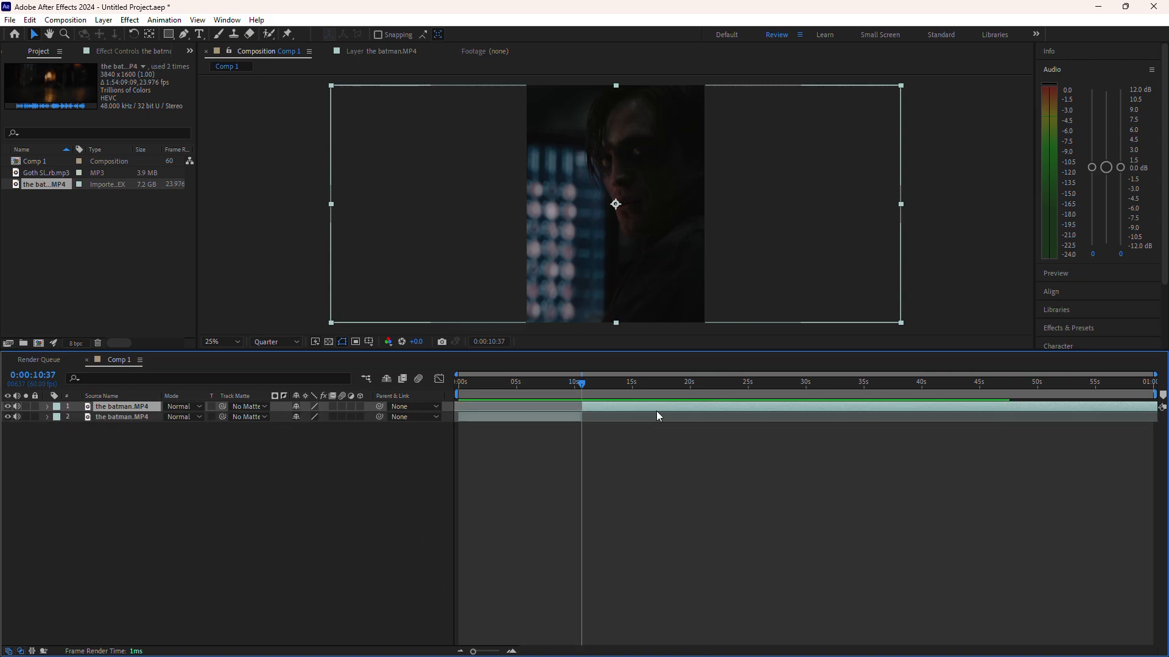
pyautogui.press('Delete')
# Play back the trimmed batman.MP4 clip from 0:00:06:31 and place the current time at 0:00:05:19
pyautogui.moveTo(560, 386); pyautogui.dragTo(356, 390)
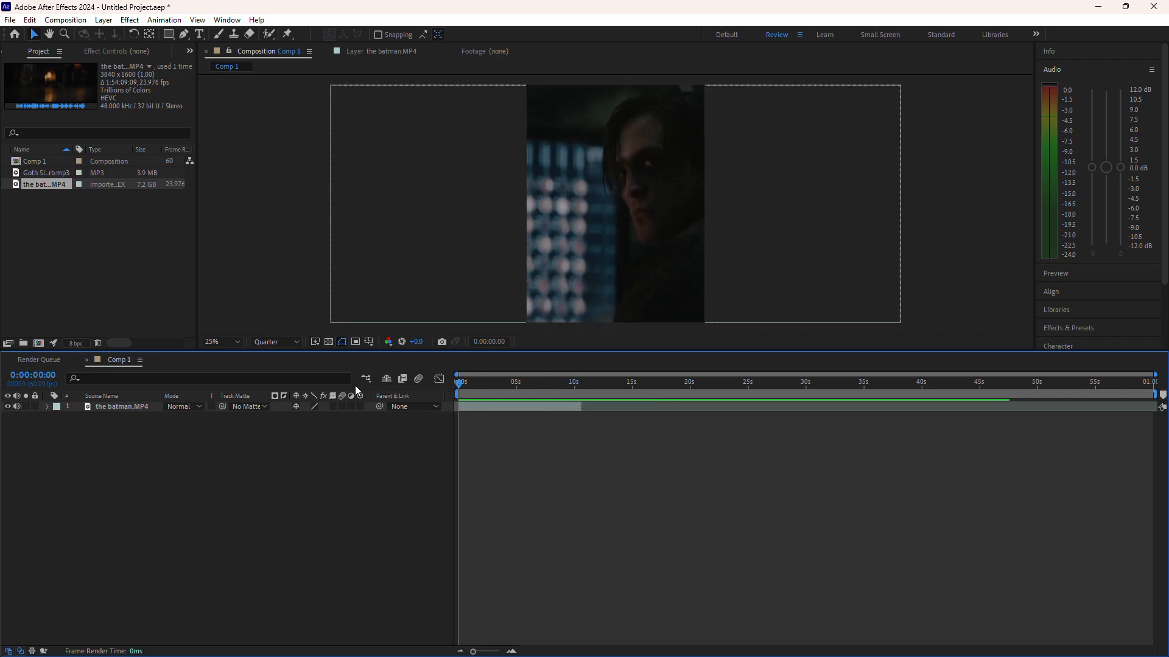
pyautogui.click(535, 385)
pyautogui.press('space')
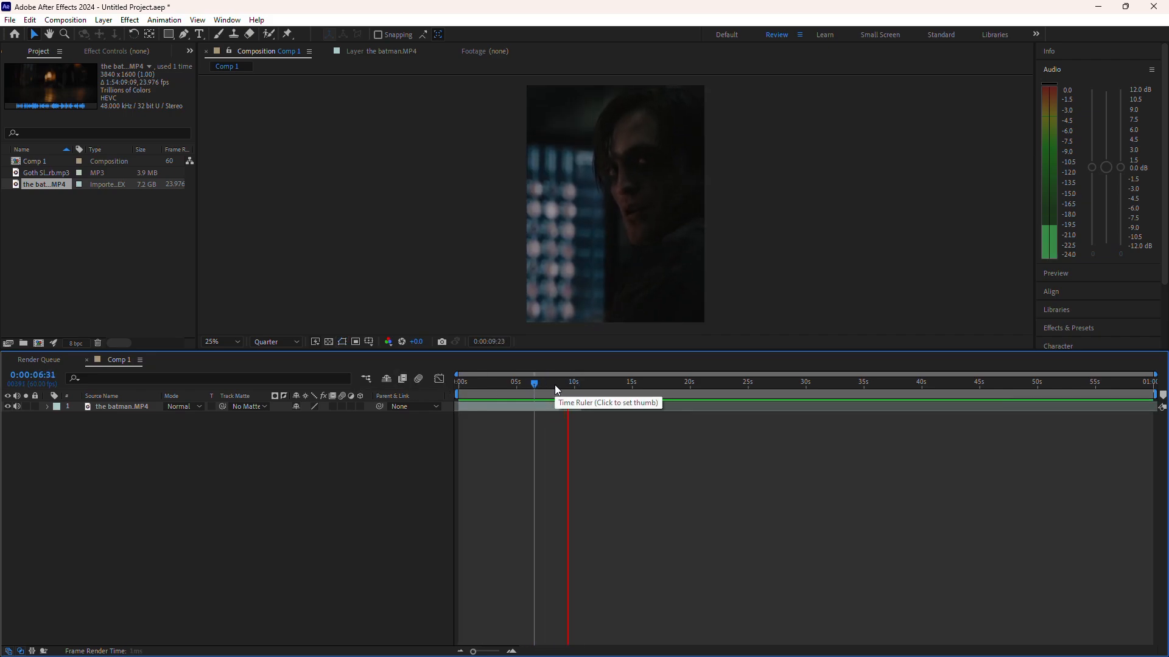
pyautogui.click(520, 384)
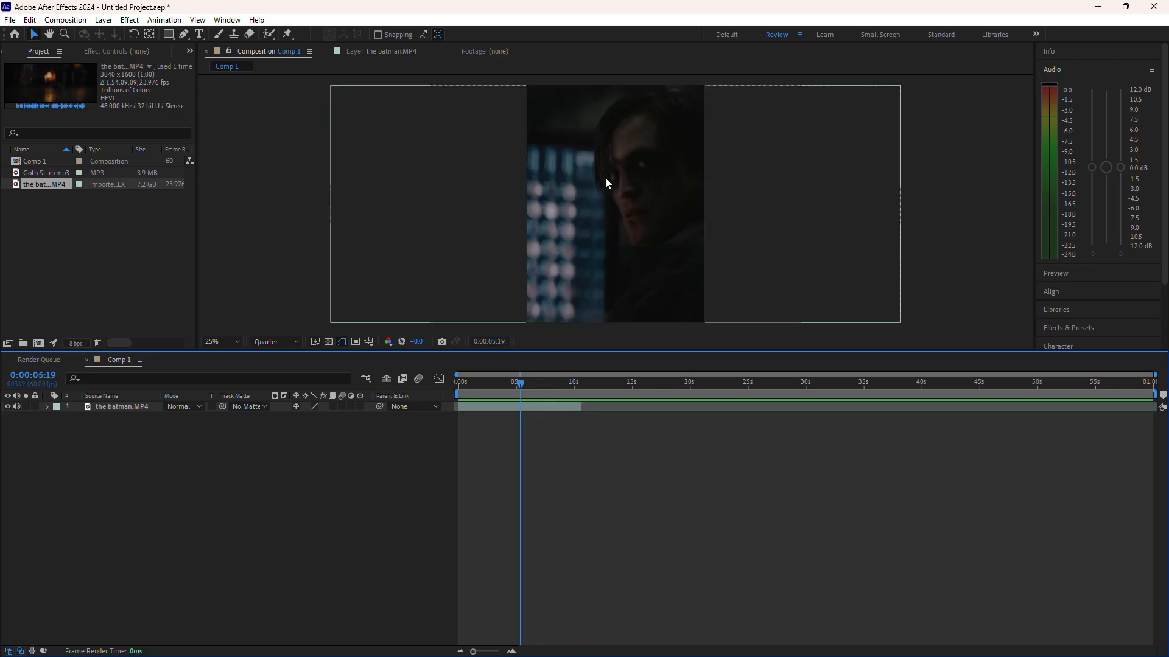
# Reframe the man in the batman.MP4 clip by setting the layer's Position to 307, 780
pyautogui.click(527, 409)
pyautogui.press('p')
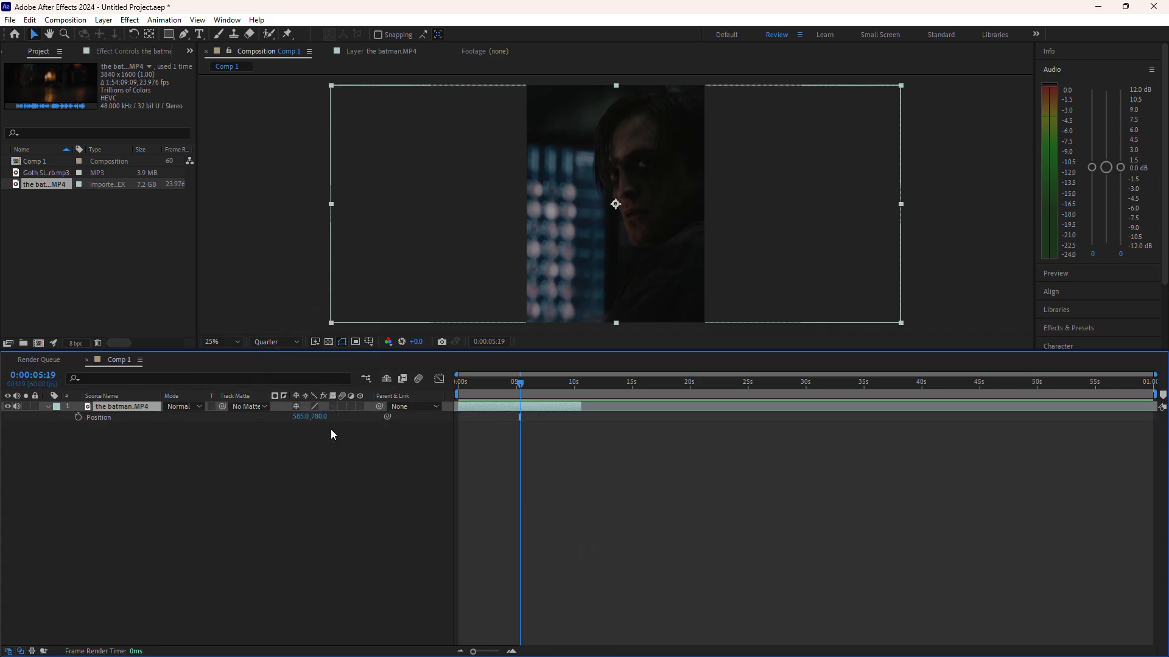
pyautogui.moveTo(300, 417); pyautogui.dragTo(369, 427)
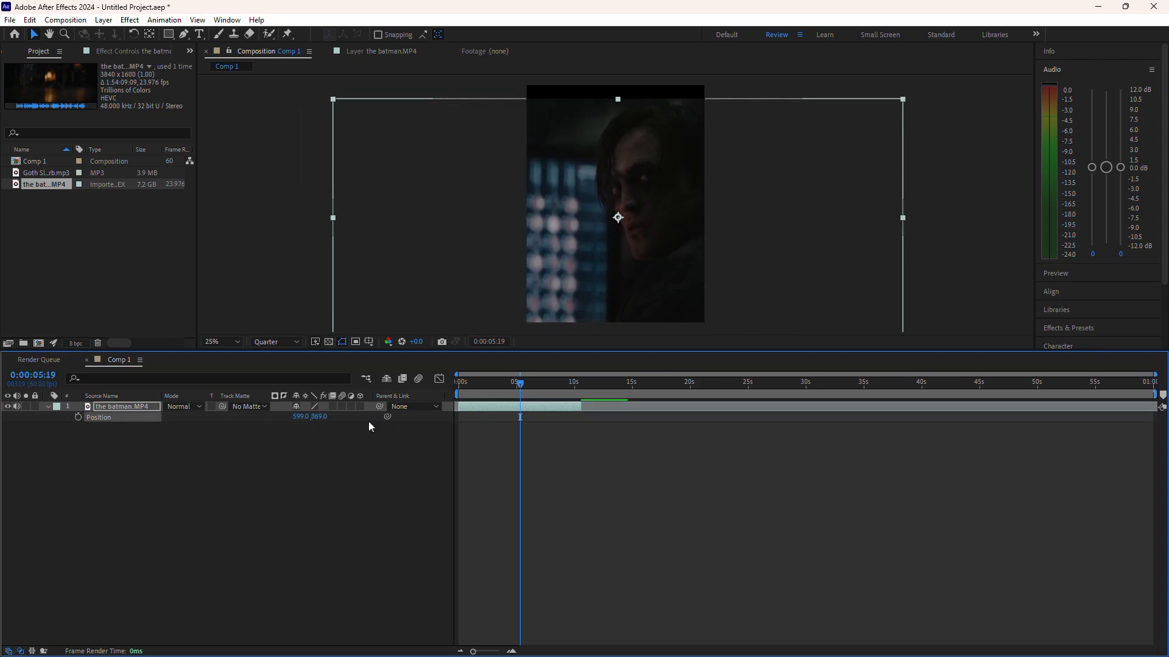
pyautogui.hotkey('ctrl', 'z')
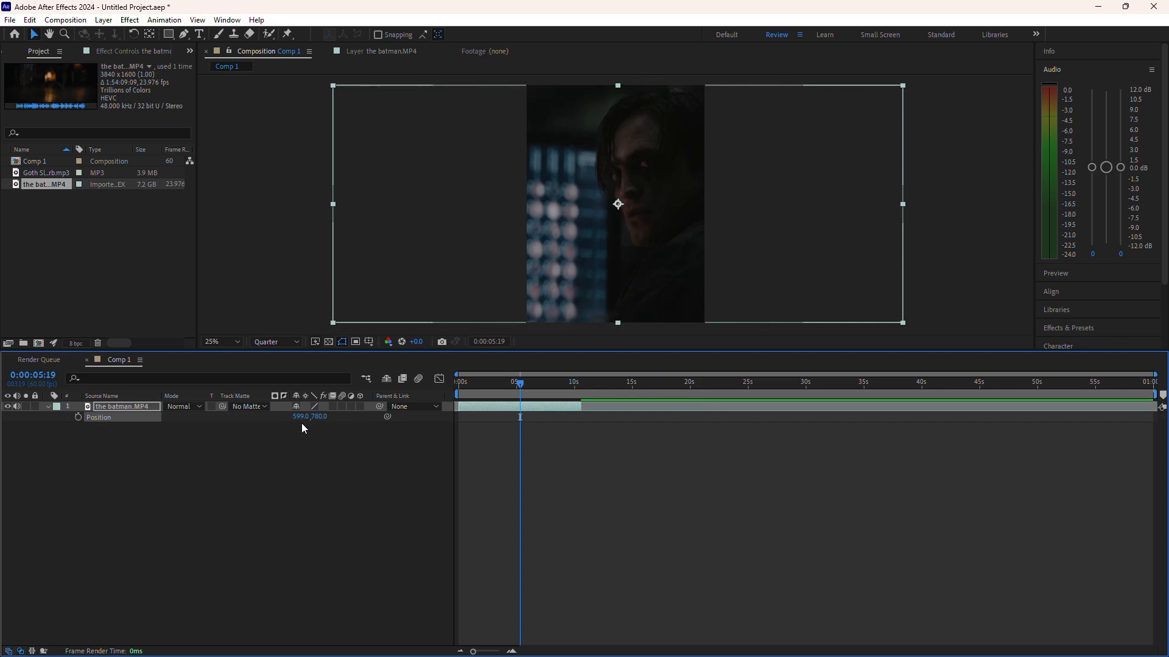
pyautogui.moveTo(299, 417); pyautogui.dragTo(252, 418)
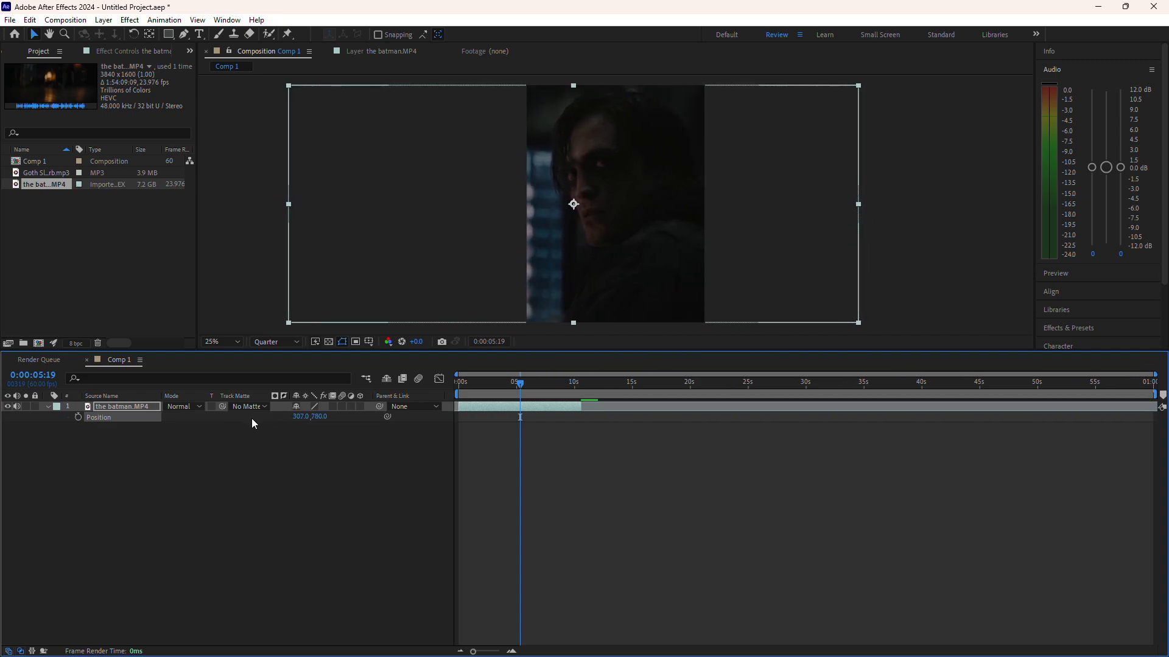
# Pre-compose the batman.MP4 layer as "the batman.MP4 Comp 1", moving all attributes into the new composition and adjusting its duration to the layer
pyautogui.moveTo(509, 383); pyautogui.dragTo(502, 407)
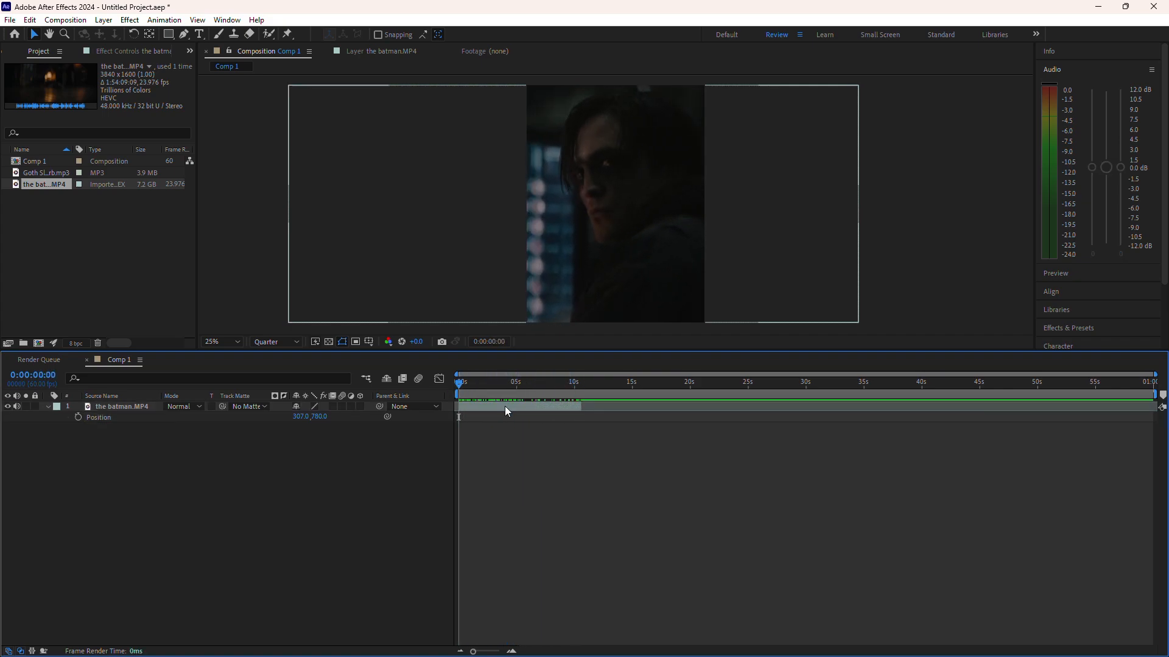
pyautogui.click(505, 406)
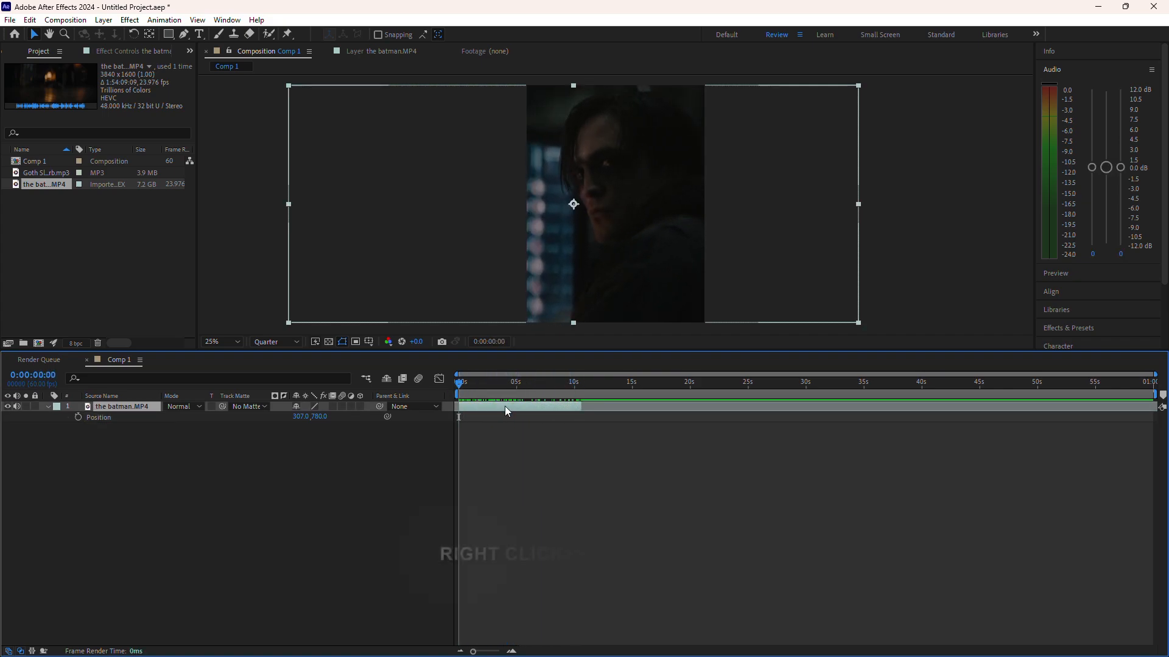
pyautogui.rightClick(505, 406)
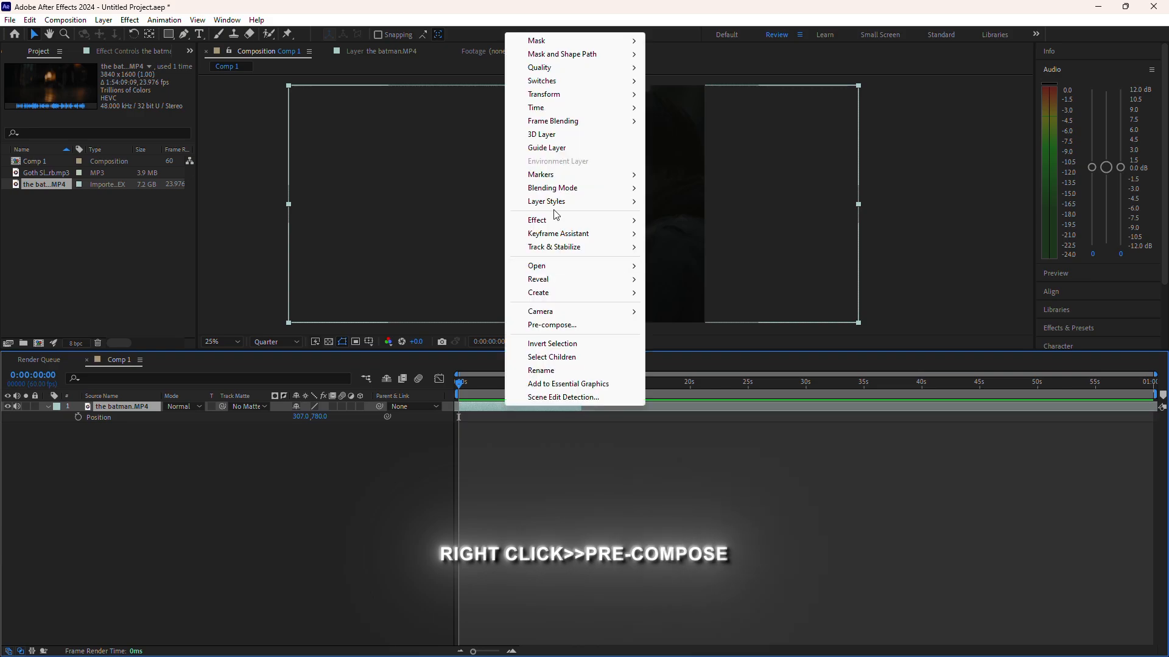
pyautogui.click(561, 327)
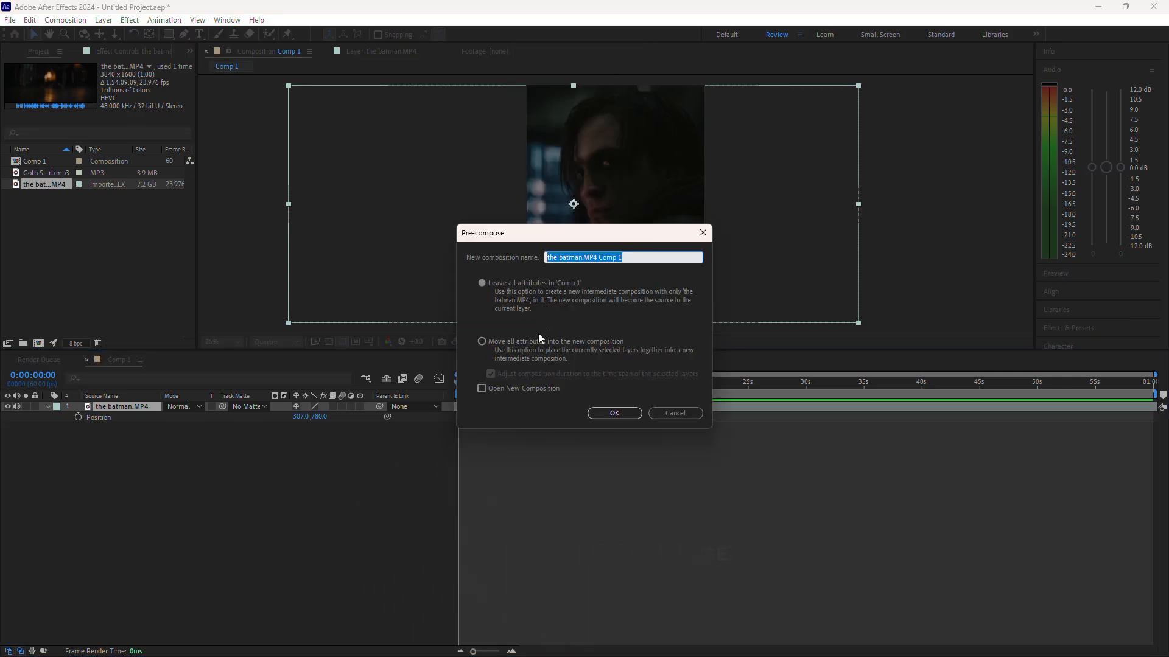
pyautogui.click(484, 343)
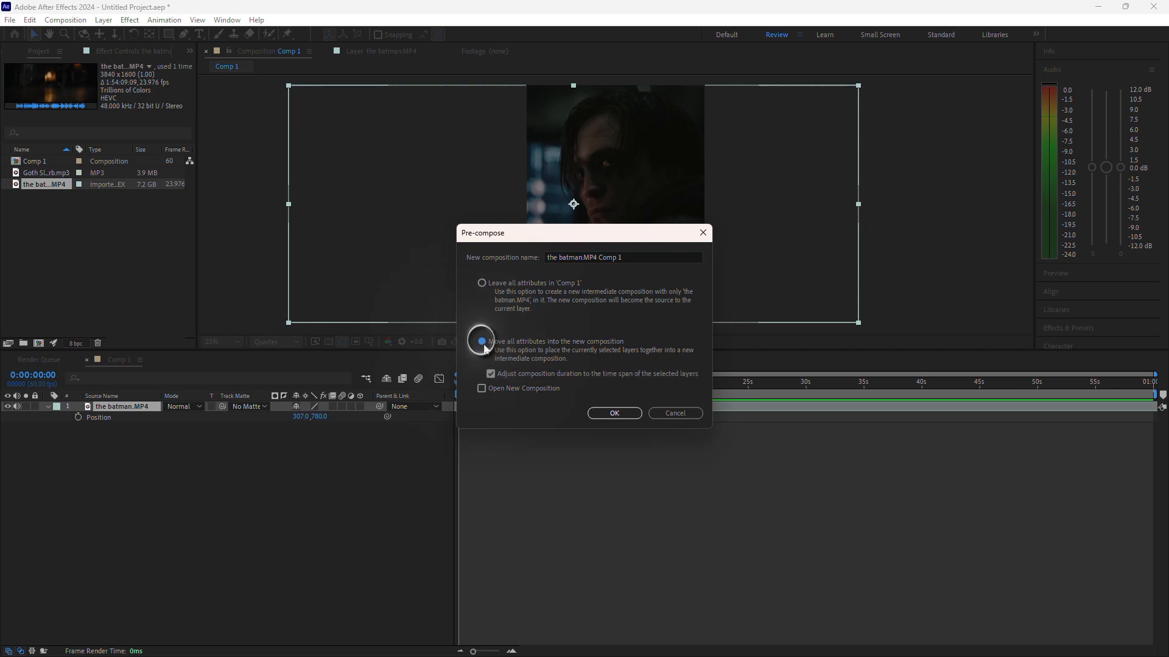
pyautogui.click(613, 414)
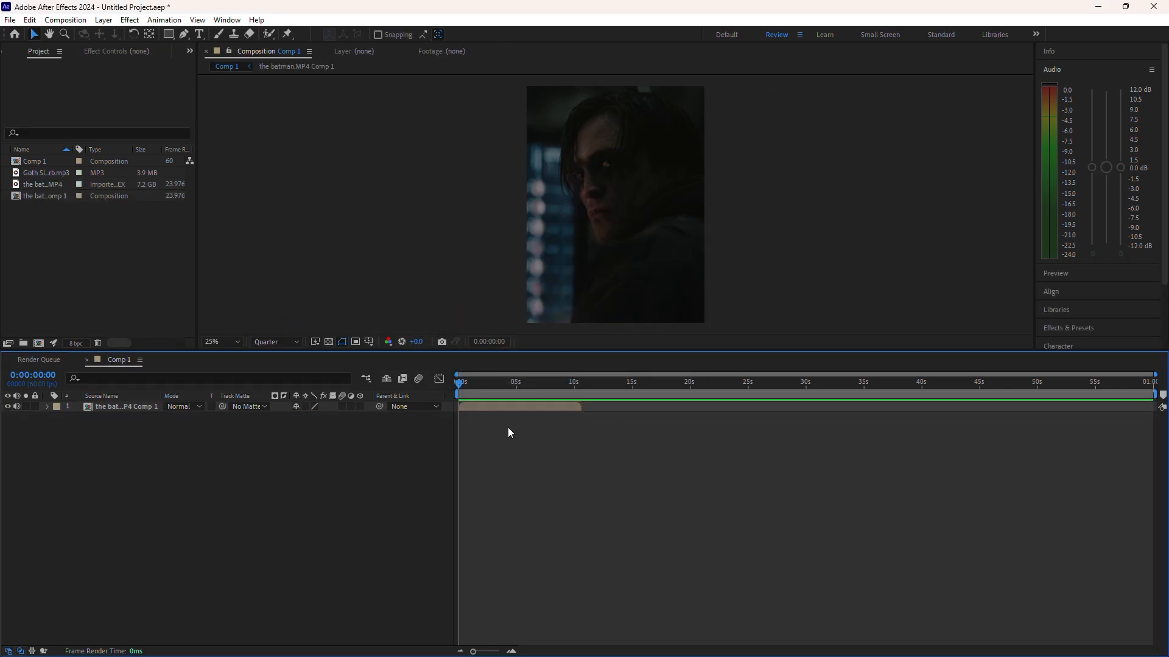
# Add the Goth MP3 track to Comp 1 beneath the clip, play it around 0:00:30:14, and reveal its audio waveform
pyautogui.click(45, 173)
pyautogui.moveTo(46, 173); pyautogui.dragTo(13, 462)
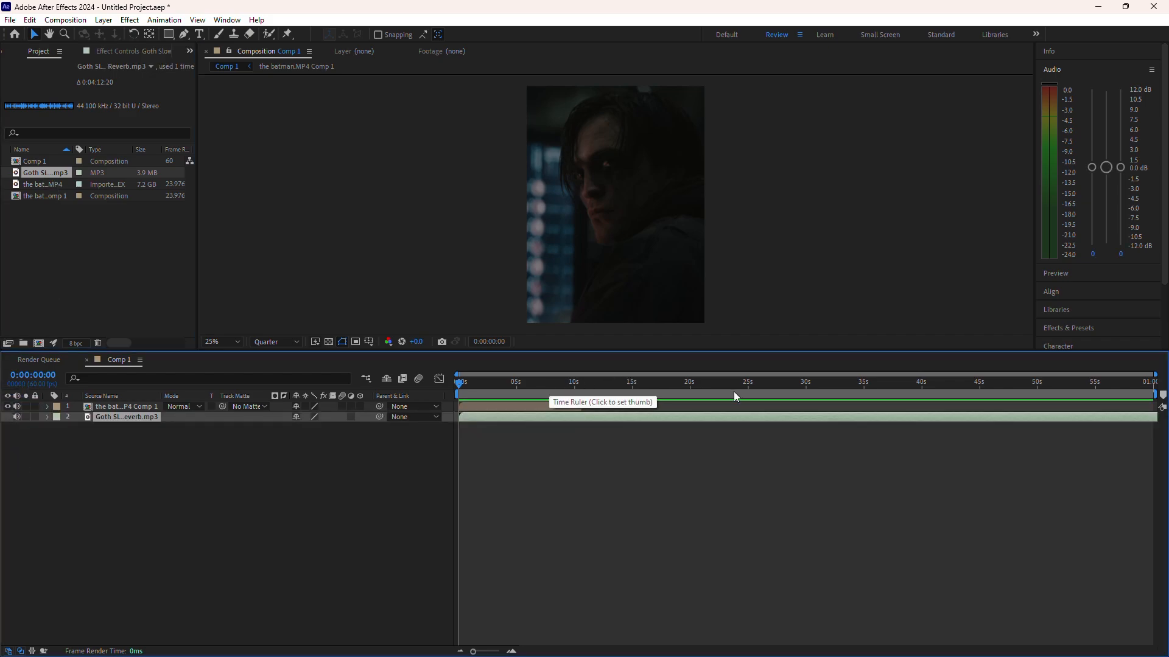
pyautogui.click(804, 384)
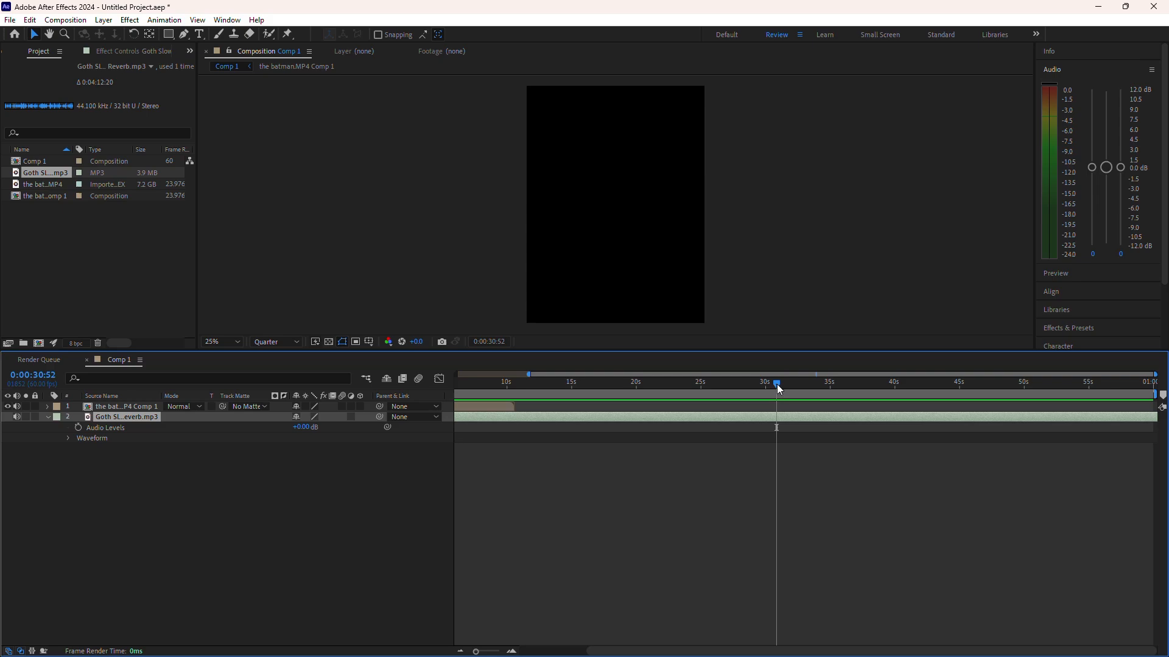
pyautogui.moveTo(777, 385); pyautogui.dragTo(769, 385)
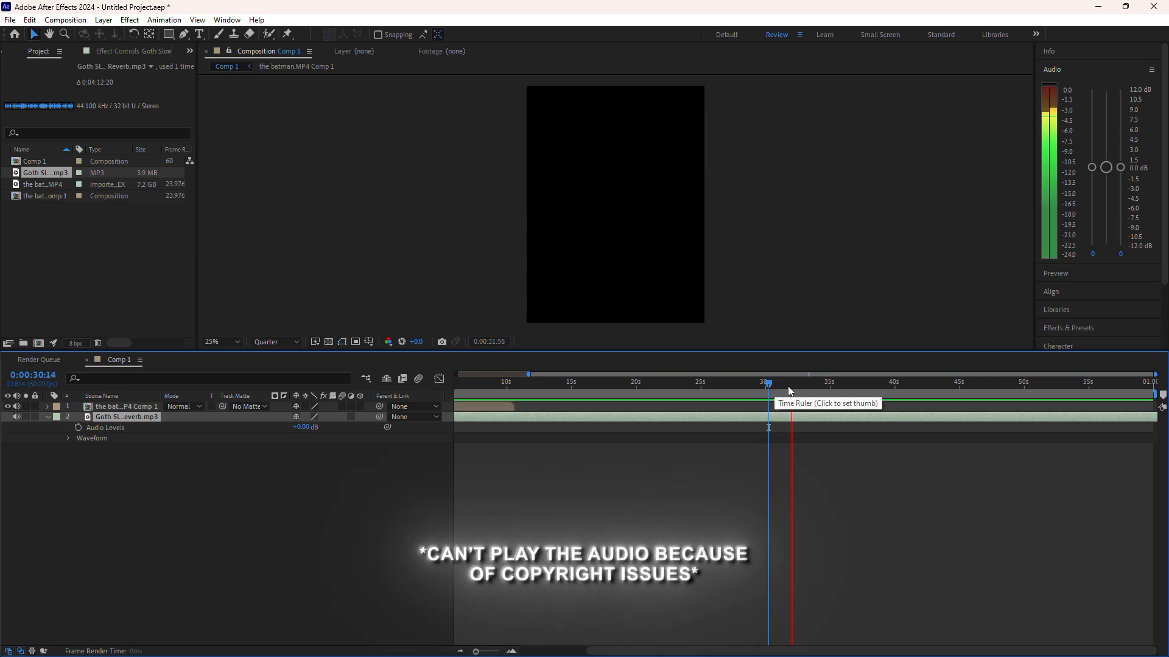
pyautogui.moveTo(787, 385); pyautogui.dragTo(777, 384)
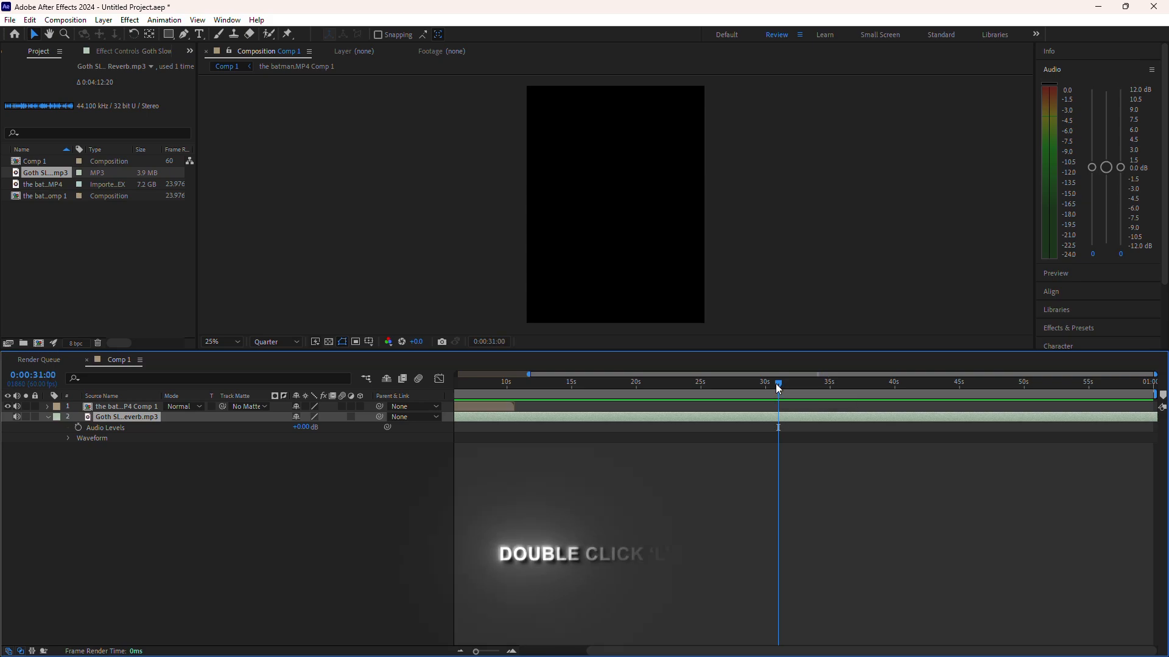
pyautogui.press('l')
pyautogui.press('l')
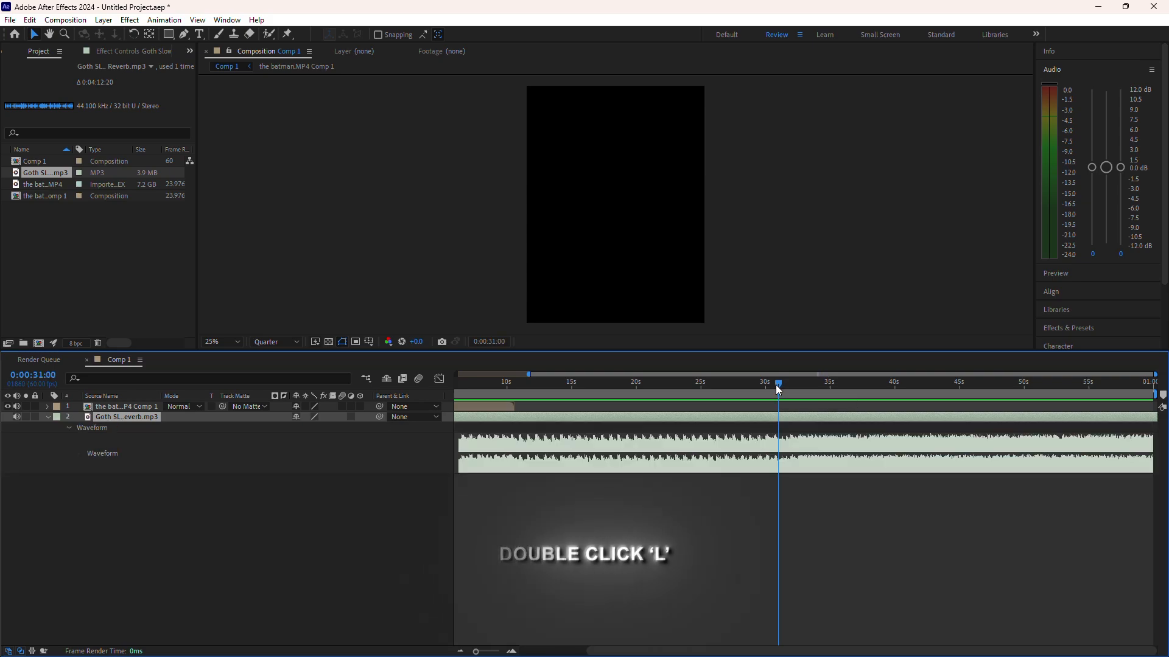
# Find the music's beat change, split the Goth MP3 layer at 0:00:31:57, and delete the part before it
pyautogui.scroll(2, 801, 442)
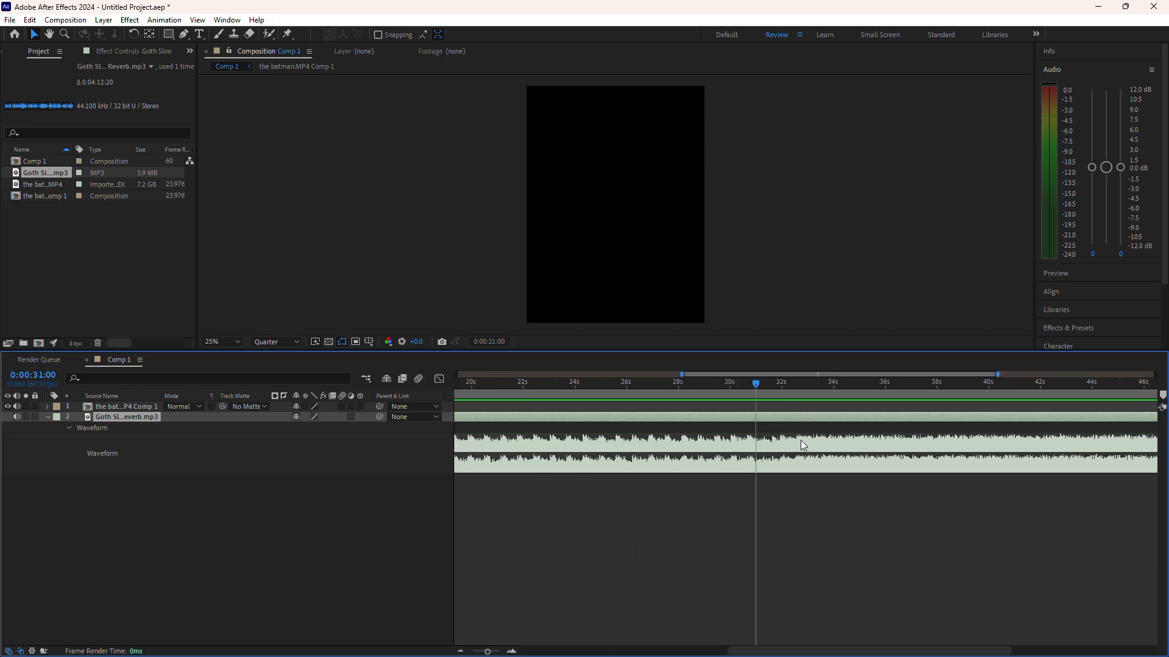
pyautogui.click(736, 393)
pyautogui.press('space')
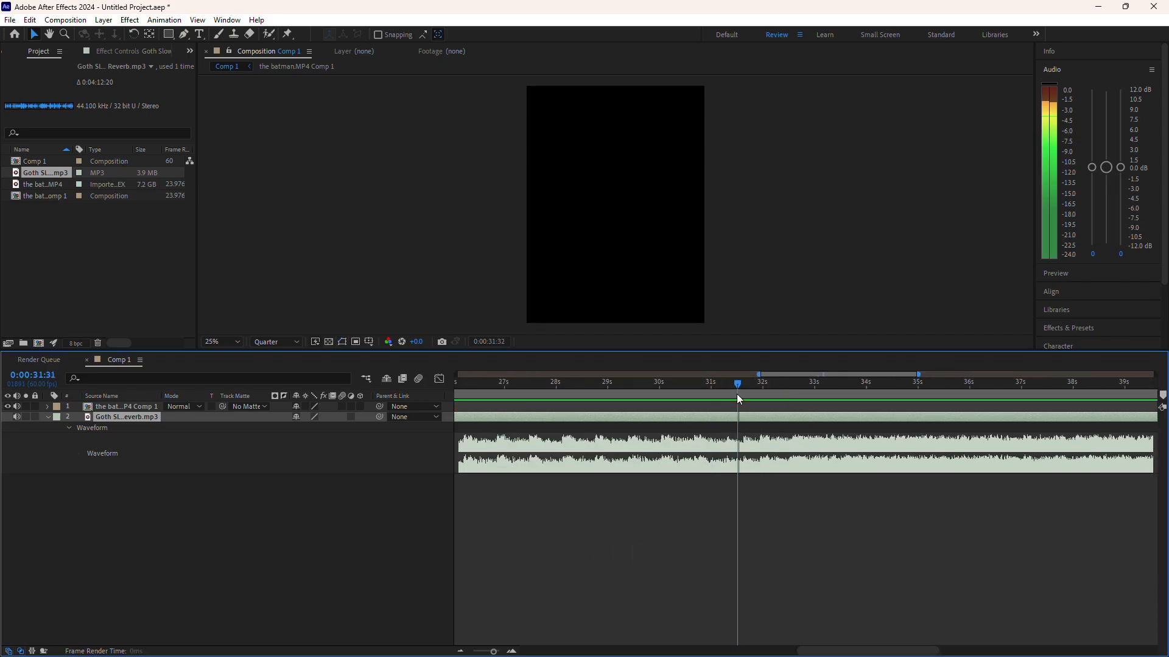
pyautogui.click(760, 391)
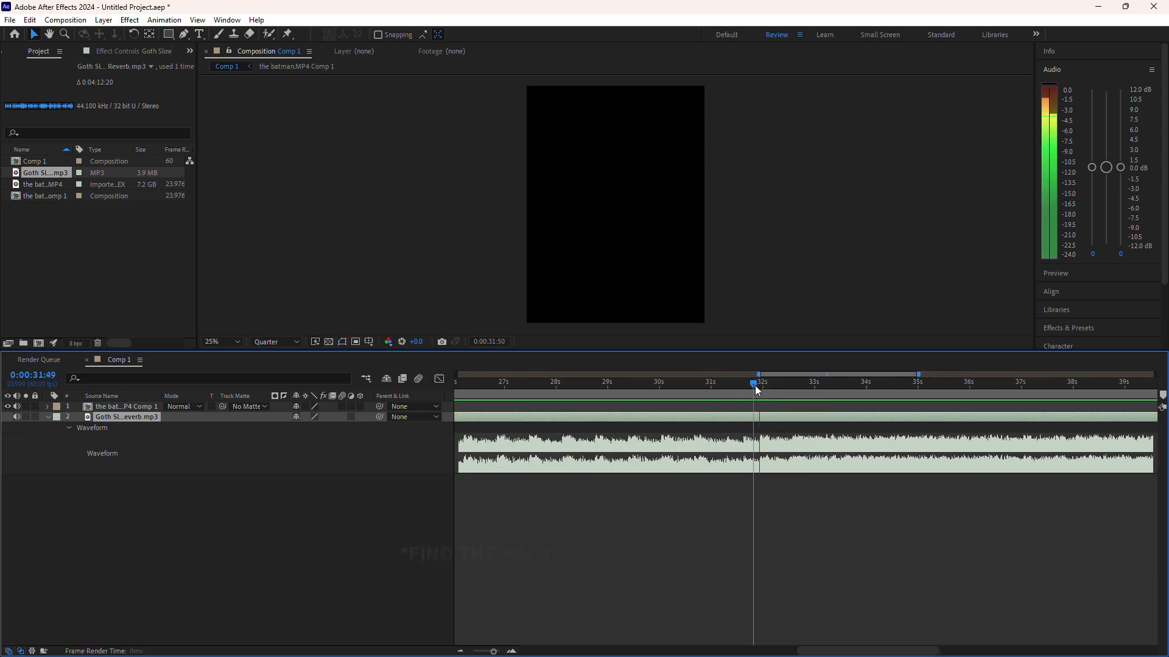
pyautogui.moveTo(762, 393); pyautogui.dragTo(764, 393)
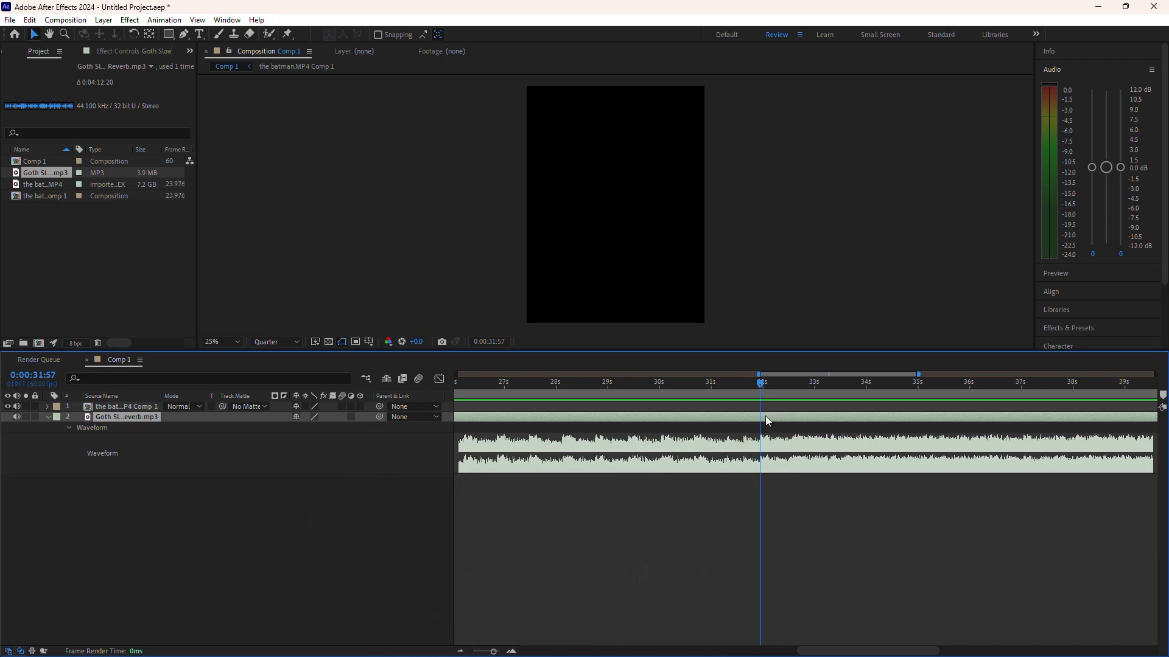
pyautogui.hotkey('ctrl', 'shift', 'd')
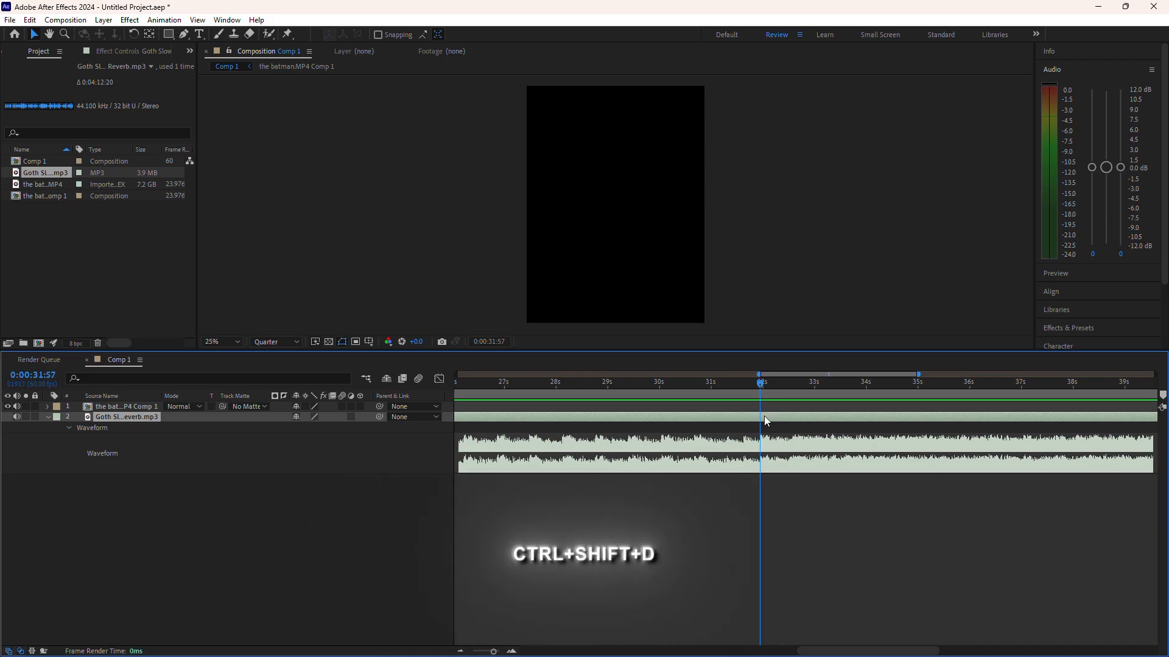
pyautogui.scroll(-4, 813, 428)
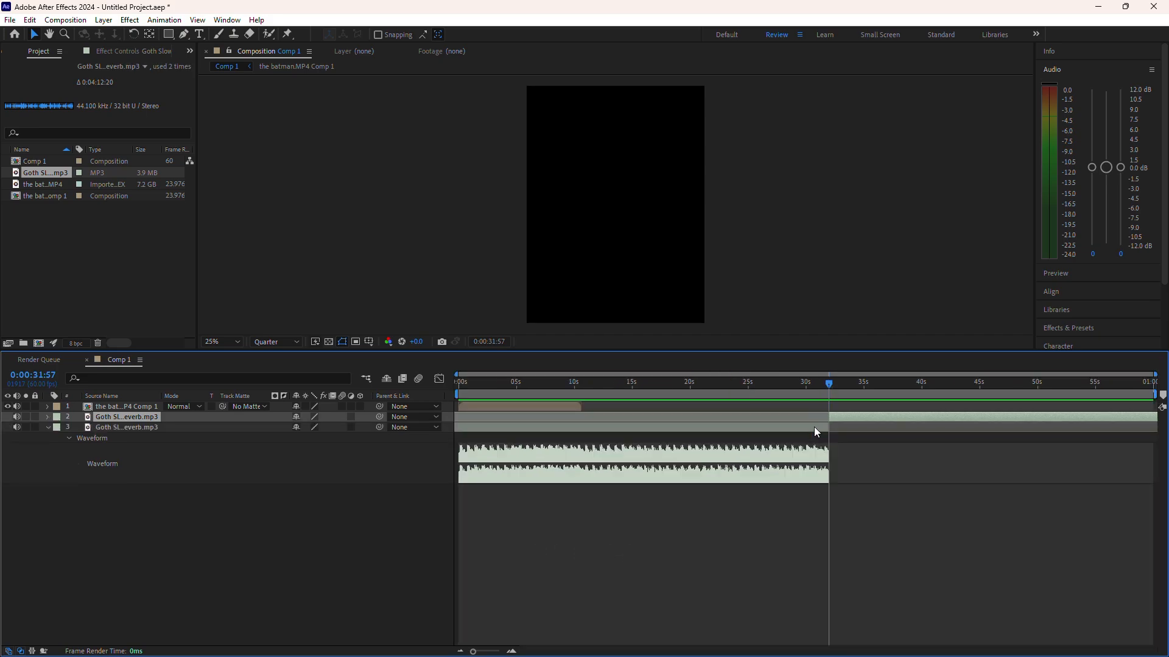
pyautogui.click(814, 426)
pyautogui.press('Delete')
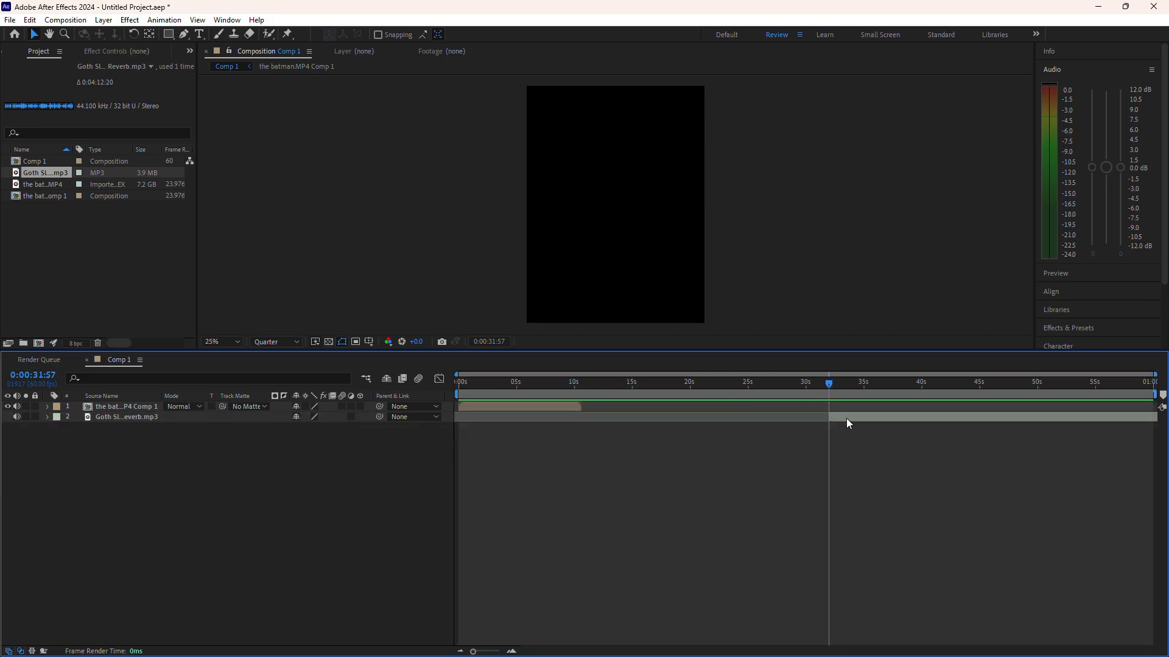
# Move the trimmed Goth MP3 layer so that its audio starts at the beginning of the composition
pyautogui.moveTo(847, 418); pyautogui.dragTo(589, 426)
pyautogui.rightClick(589, 426)
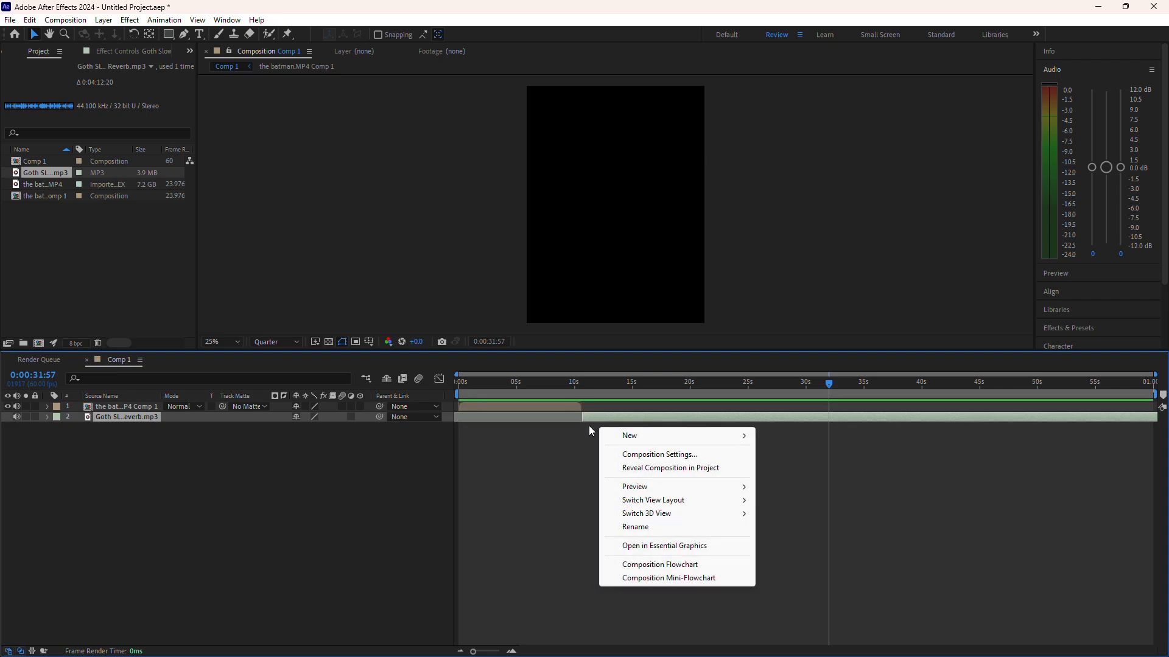
pyautogui.scroll(3, 589, 424)
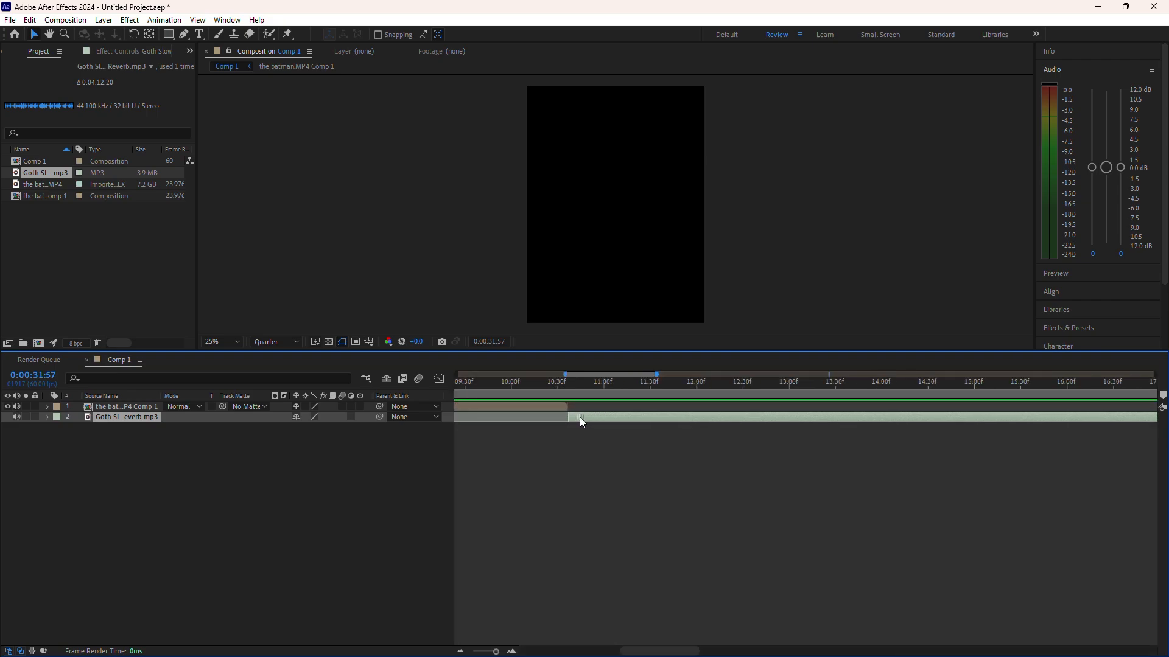
pyautogui.scroll(-3, 572, 422)
pyautogui.moveTo(574, 424); pyautogui.dragTo(461, 417)
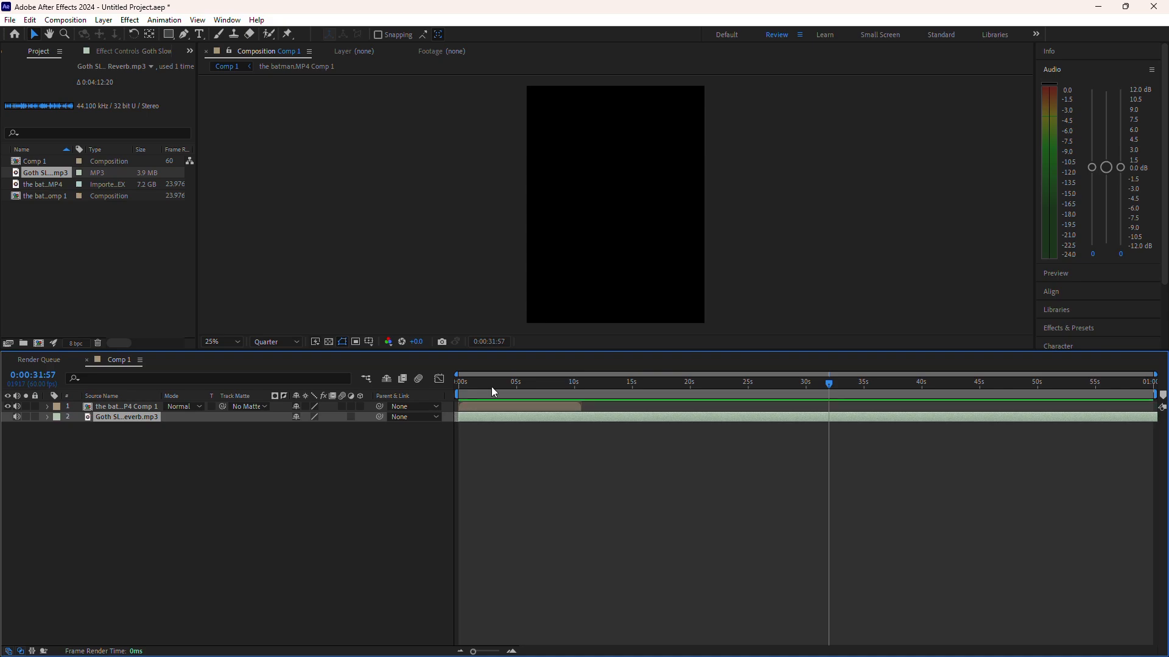
# Convert the Goth MP3 layer's audio to keyframes with Keyframe Assistant
pyautogui.click(523, 385)
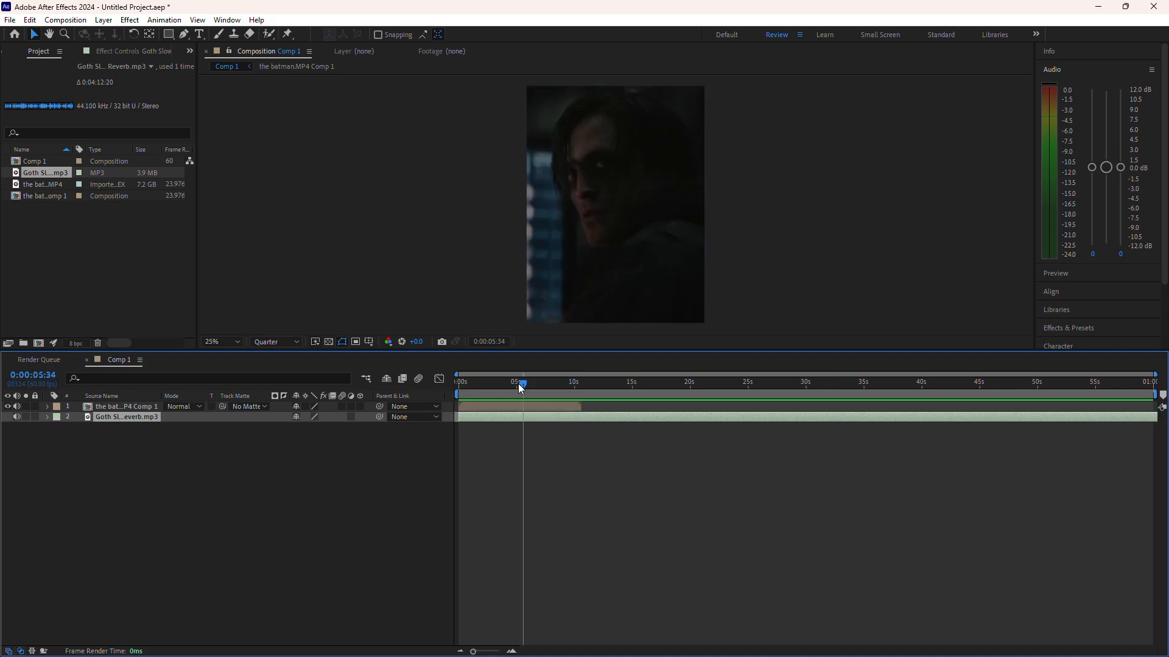
pyautogui.moveTo(574, 384)
pyautogui.mouseDown()
pyautogui.moveTo(623, 403)
pyautogui.moveTo(583, 393)
pyautogui.mouseUp()
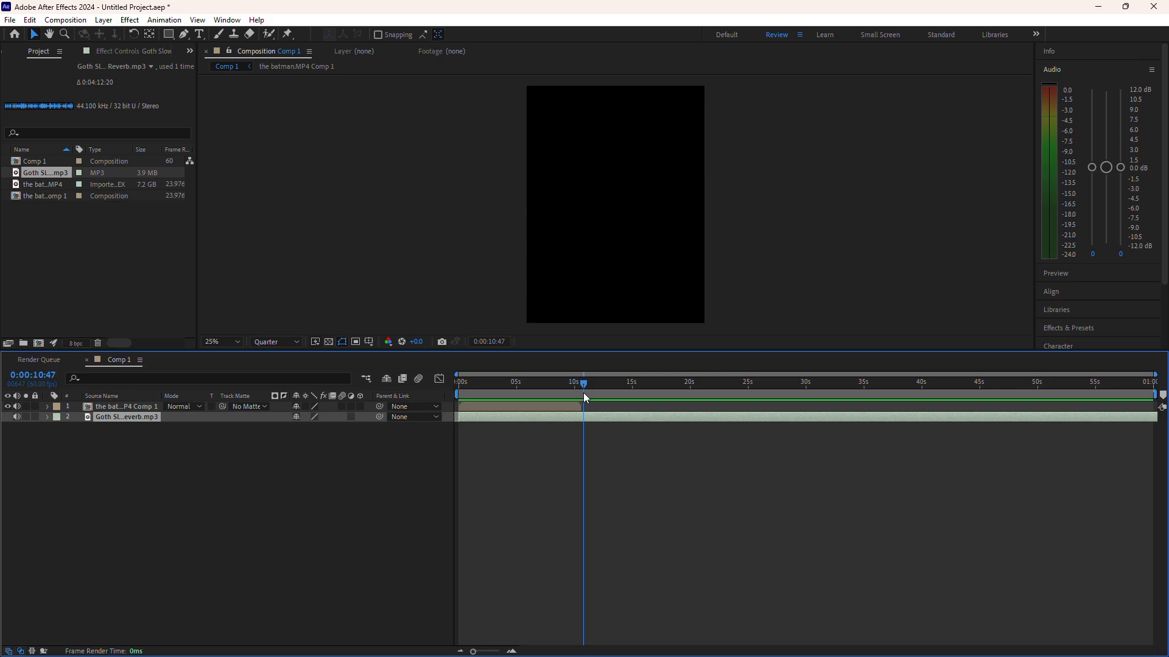
pyautogui.rightClick(590, 417)
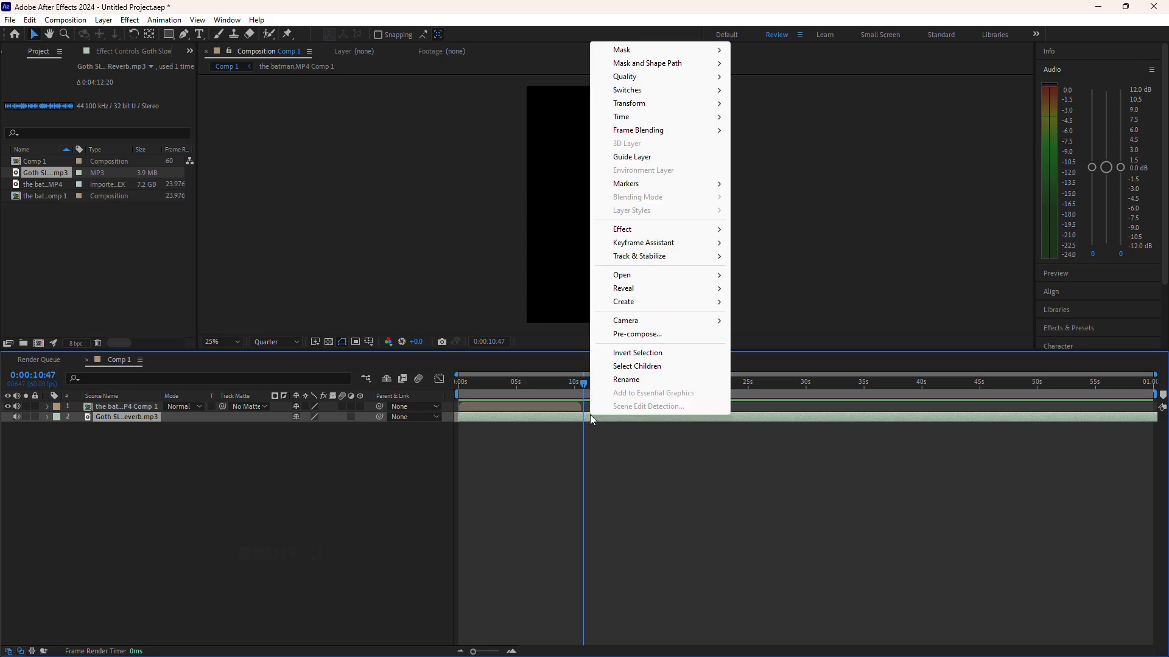
pyautogui.moveTo(649, 245)
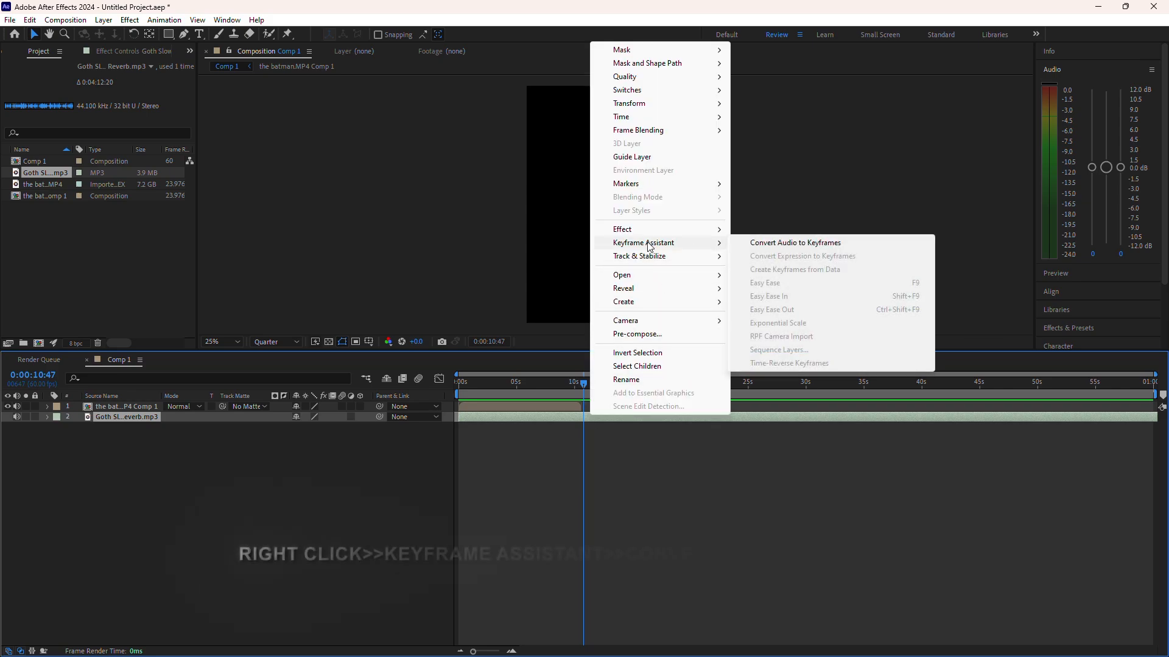
pyautogui.click(809, 243)
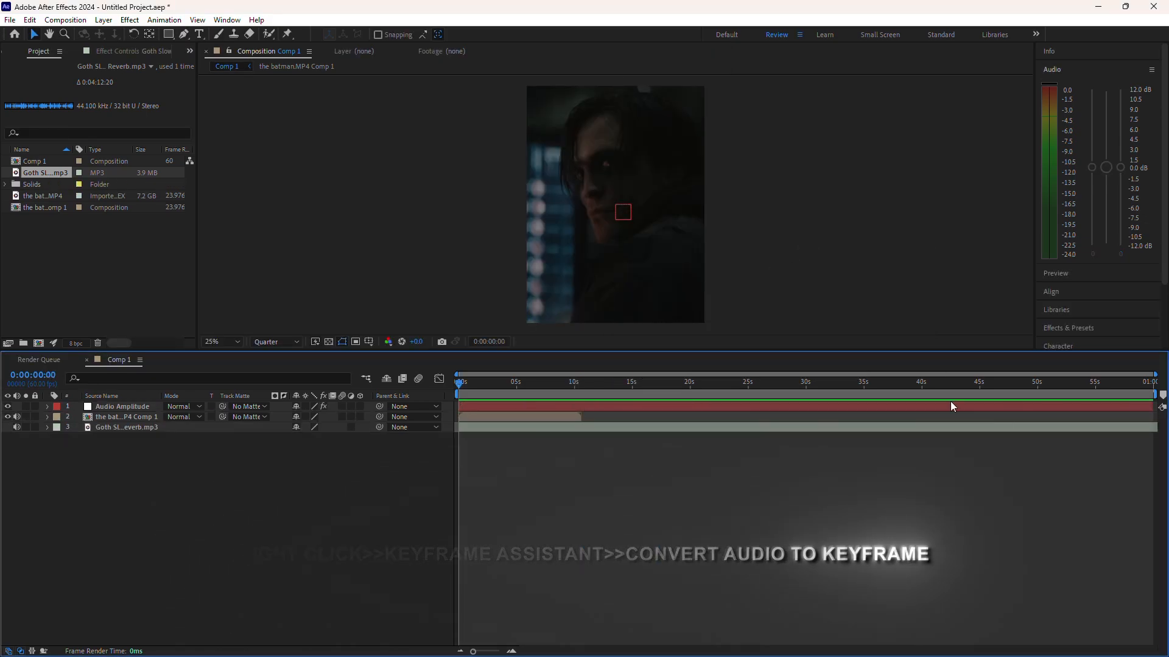
# Reveal the Audio Amplitude layer's keyframes and show the Both Channels slider in the Graph Editor
pyautogui.click(637, 411)
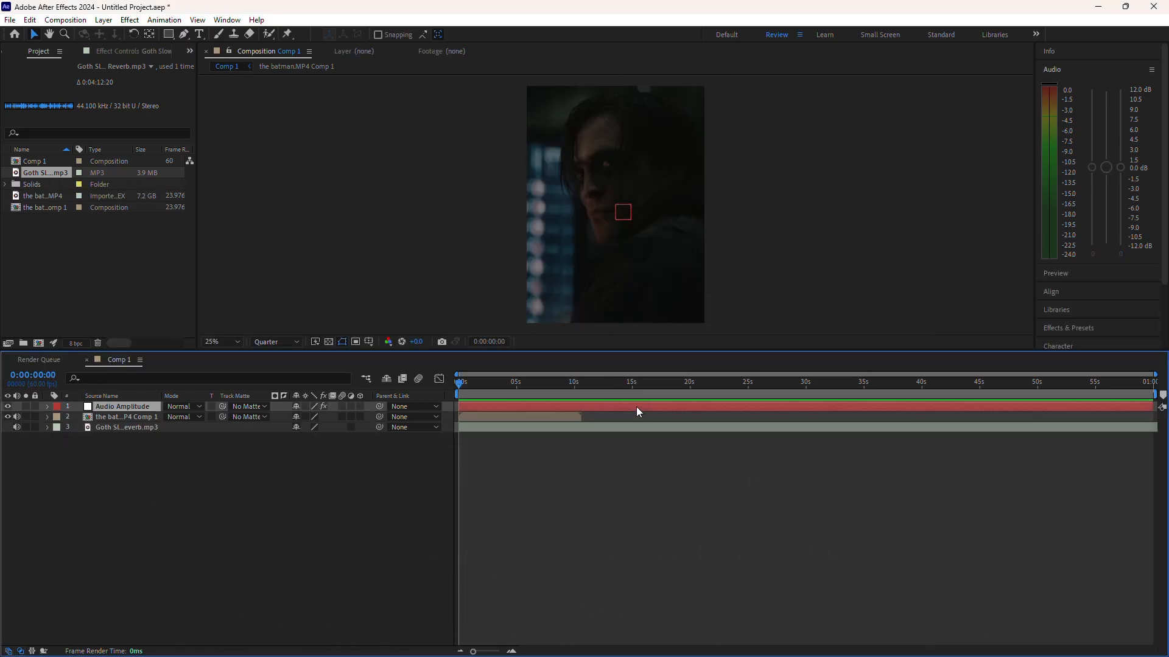
pyautogui.press('u')
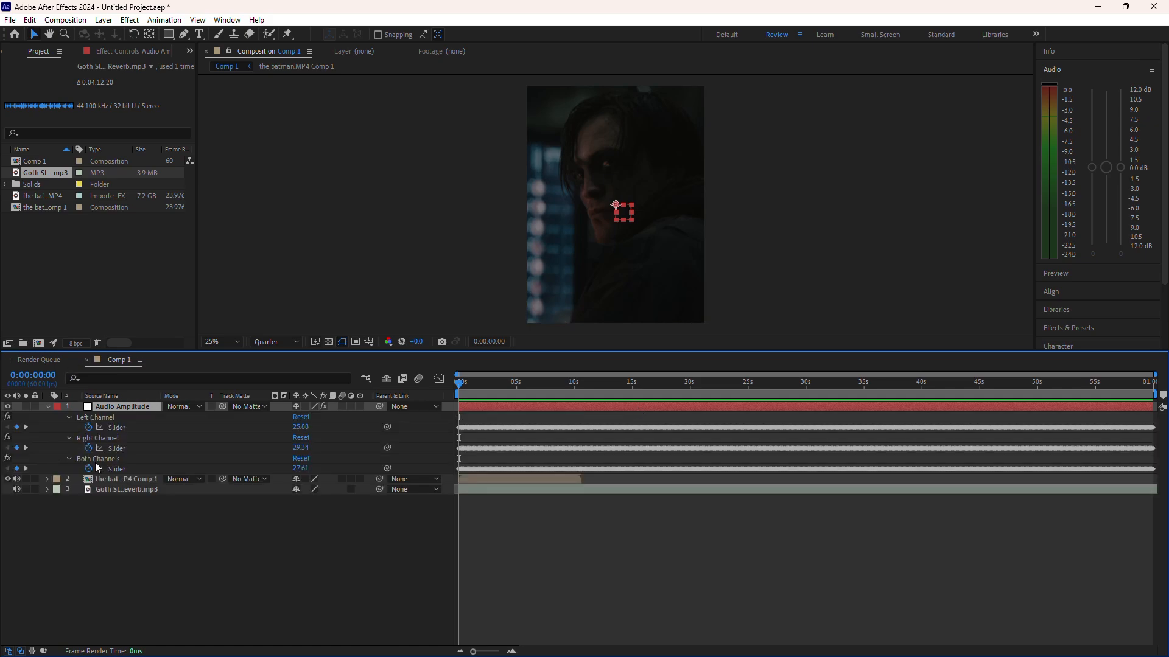
pyautogui.click(116, 470)
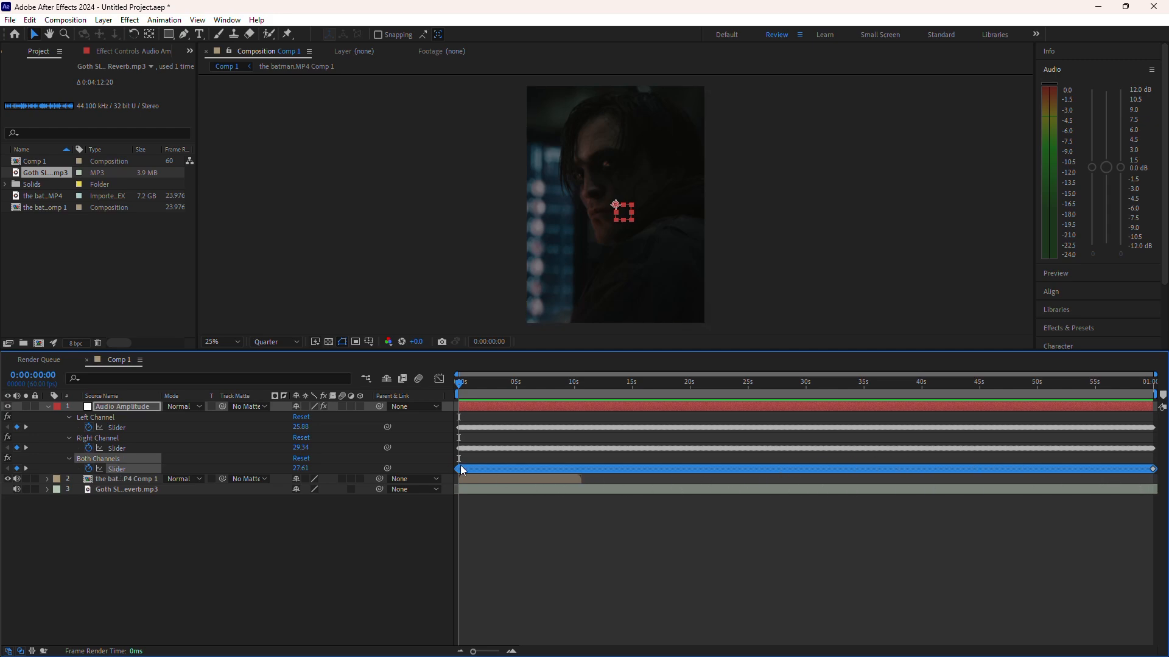
pyautogui.click(439, 379)
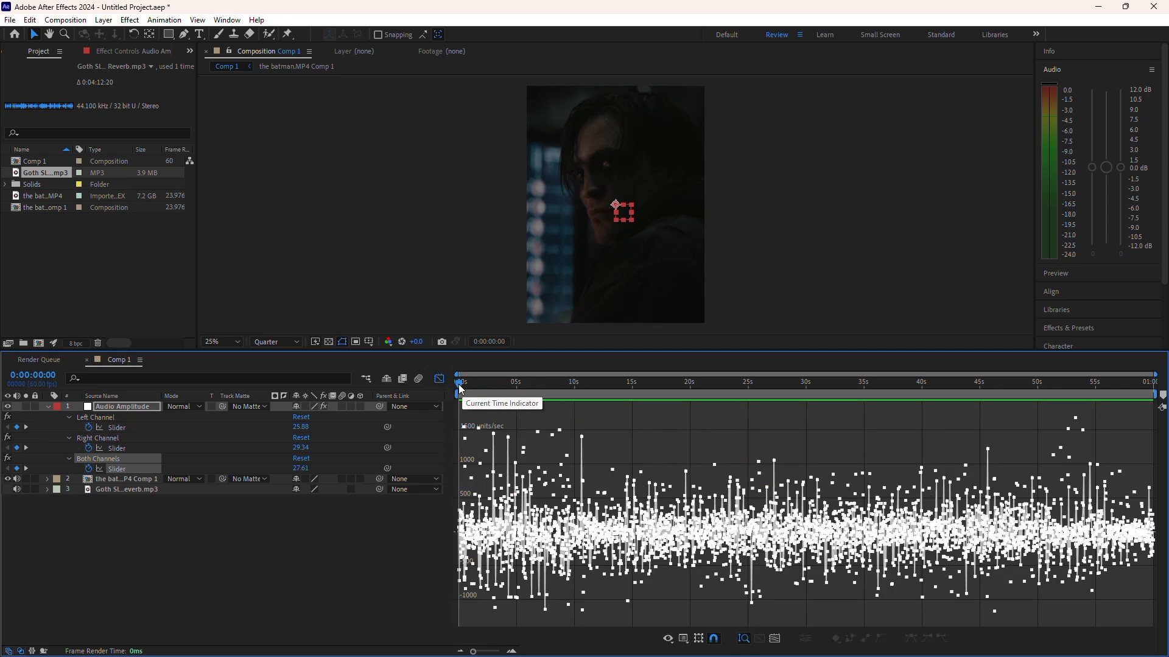
# Locate the tall audio peak where the first clip ends and place a composition marker on it at 0:00:10:37
pyautogui.moveTo(459, 388); pyautogui.dragTo(579, 392)
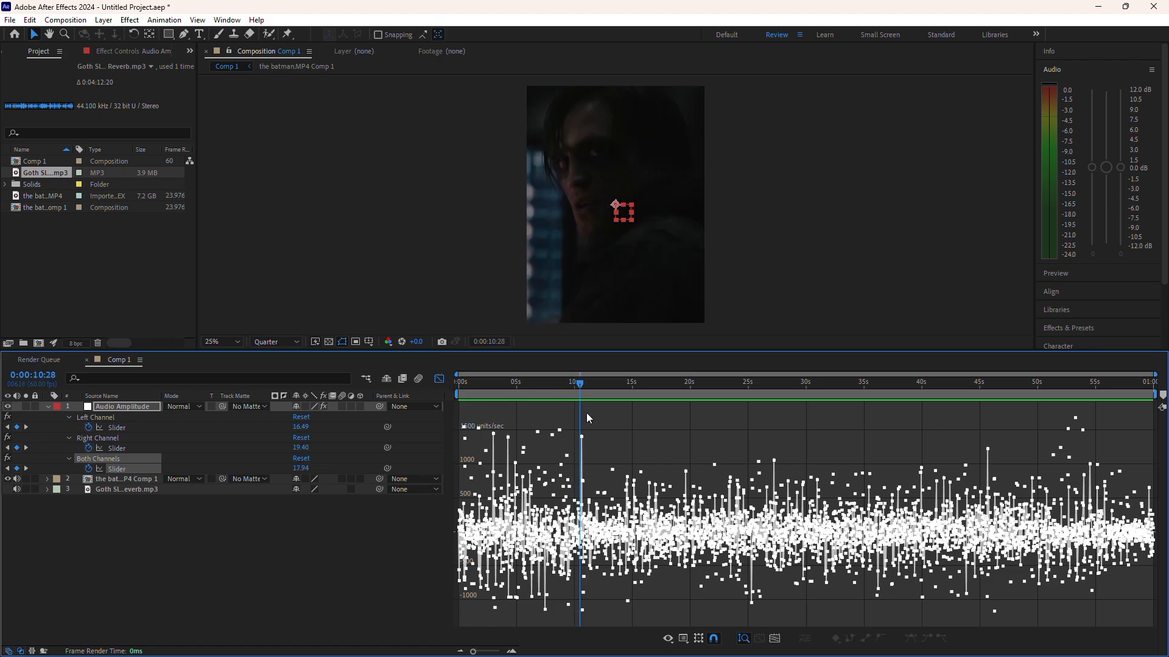
pyautogui.scroll(1, 582, 422)
pyautogui.scroll(1, 582, 422)
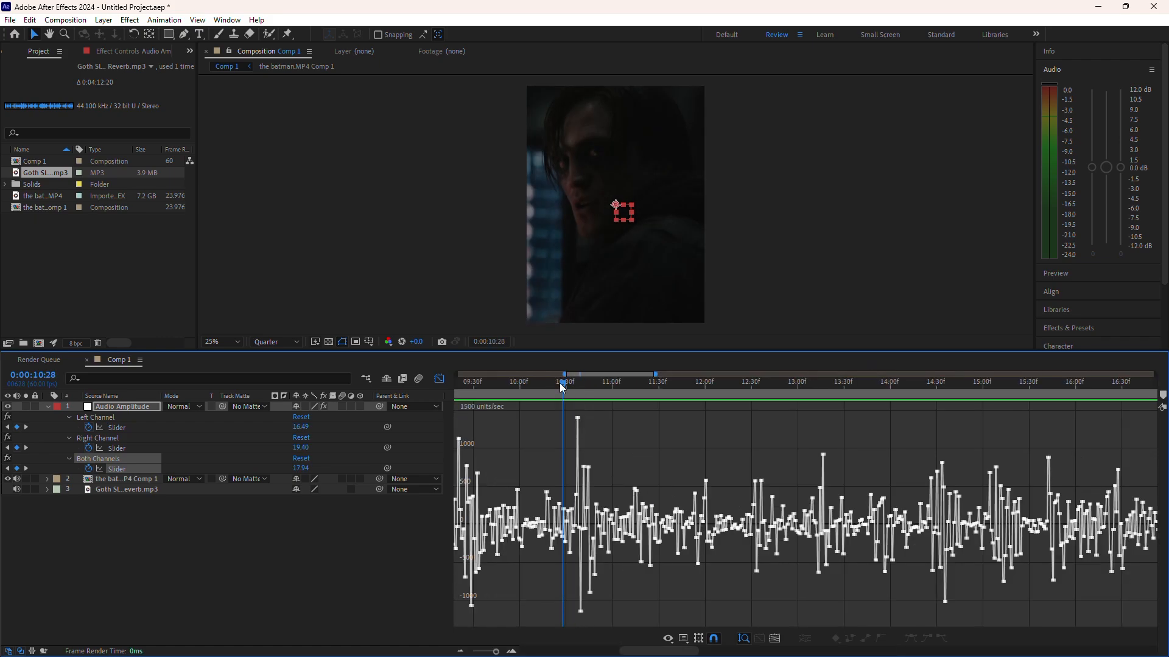
pyautogui.moveTo(563, 388)
pyautogui.mouseDown()
pyautogui.moveTo(581, 391)
pyautogui.moveTo(573, 395)
pyautogui.mouseUp()
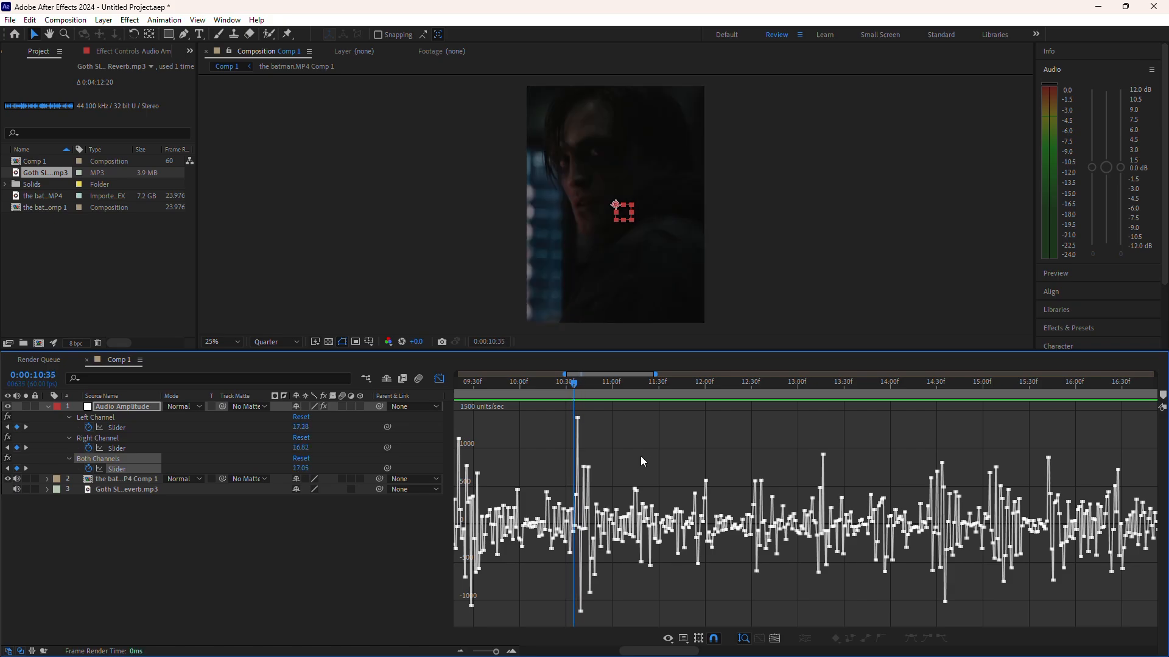
pyautogui.press('space')
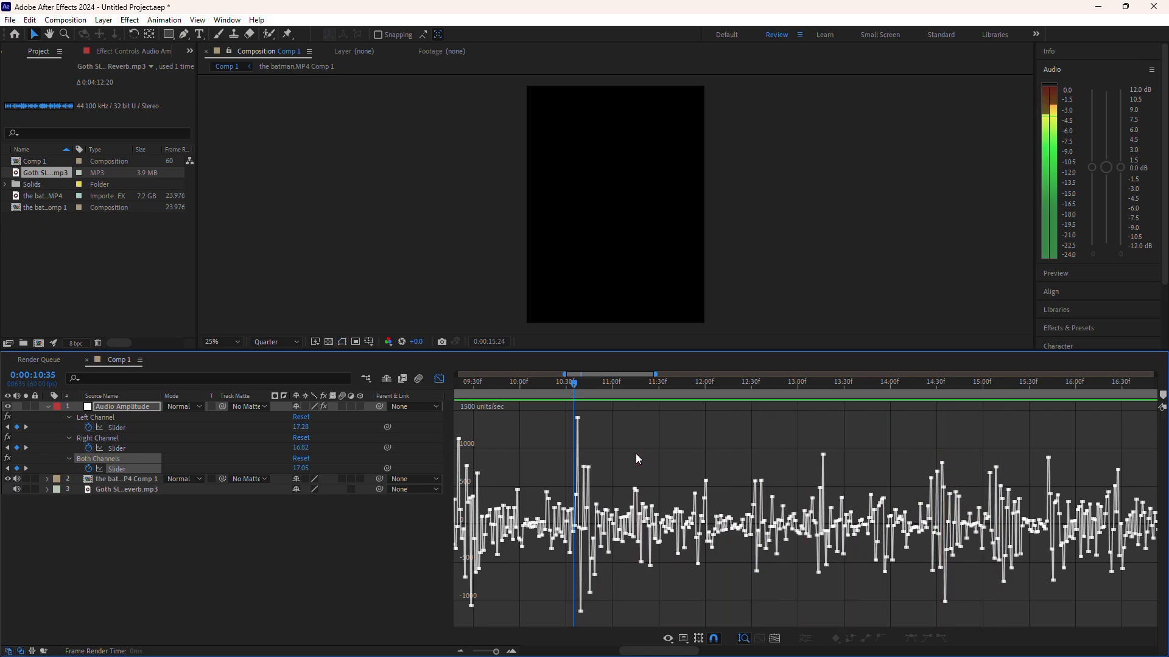
pyautogui.press('space')
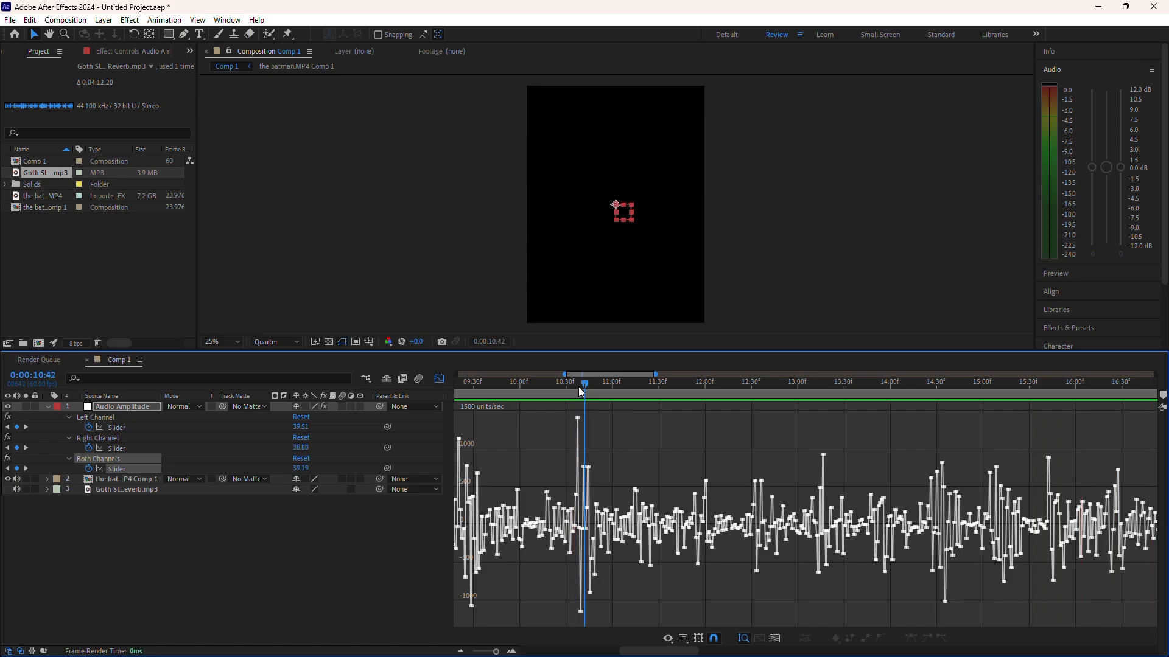
pyautogui.click(577, 388)
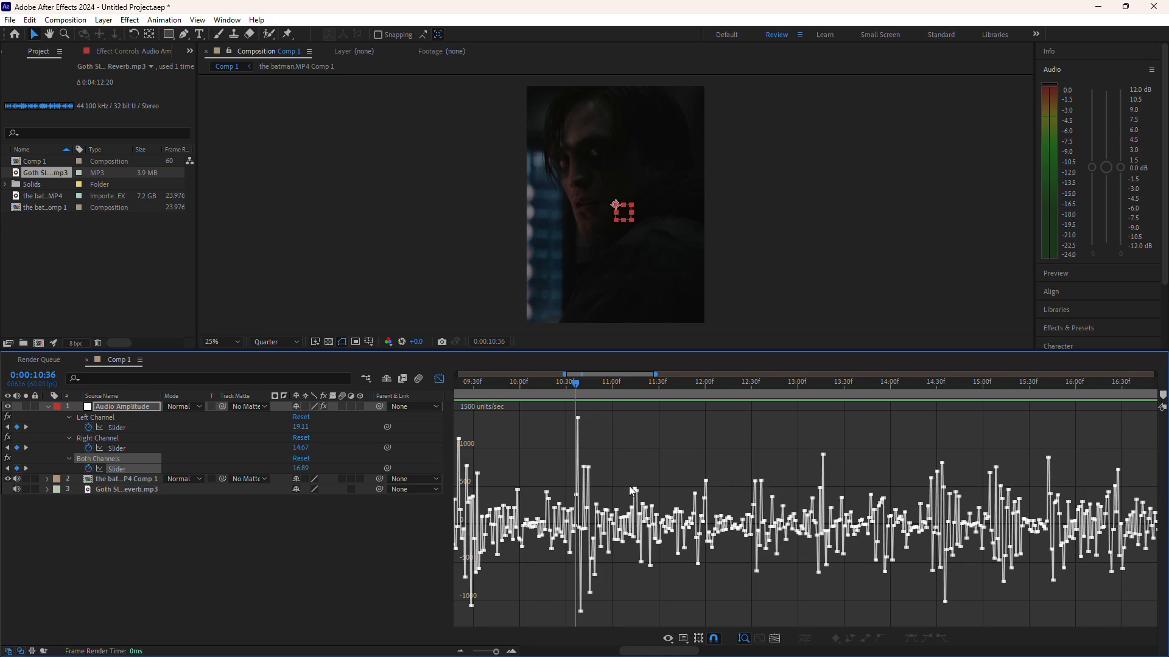
pyautogui.moveTo(577, 385); pyautogui.dragTo(576, 385)
pyautogui.click(577, 386)
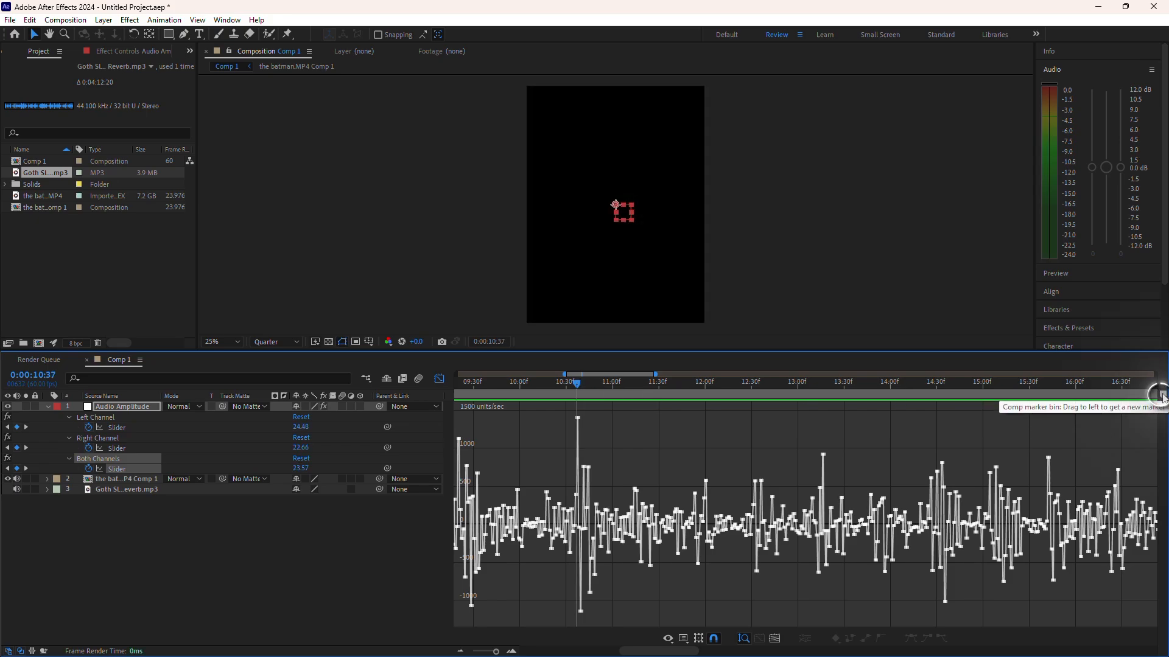
pyautogui.moveTo(1161, 395); pyautogui.dragTo(578, 395)
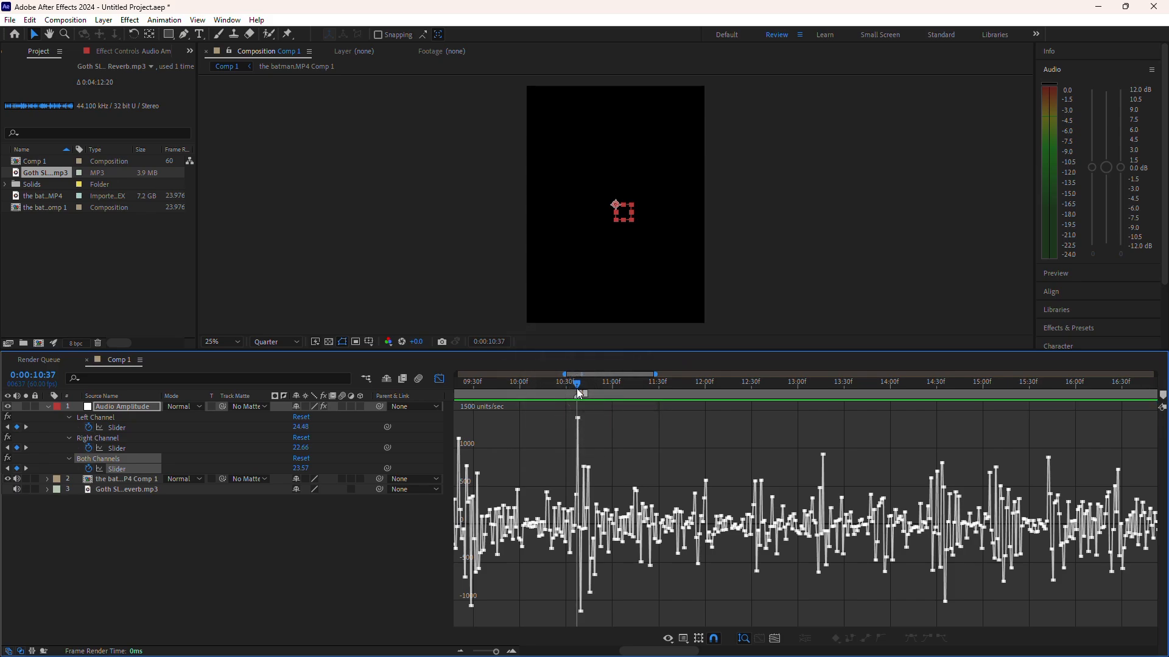
# Play the music from the first marker and place a second composition marker on the next beat at 0:00:11:13
pyautogui.press('space')
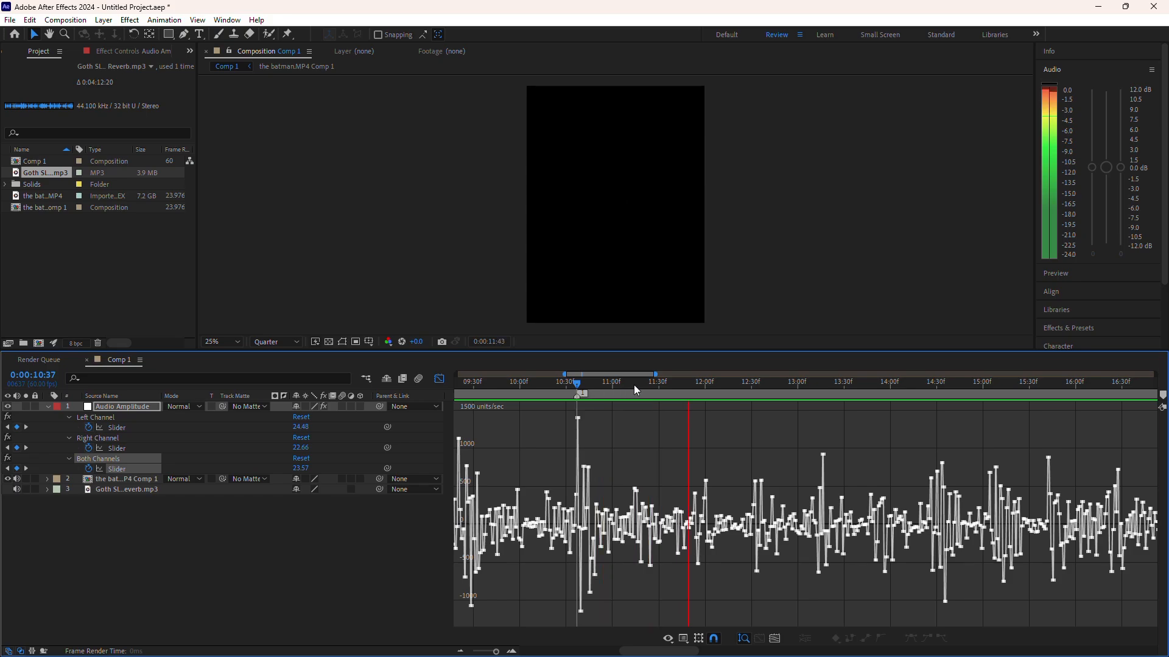
pyautogui.click(633, 384)
pyautogui.moveTo(634, 396); pyautogui.dragTo(632, 396)
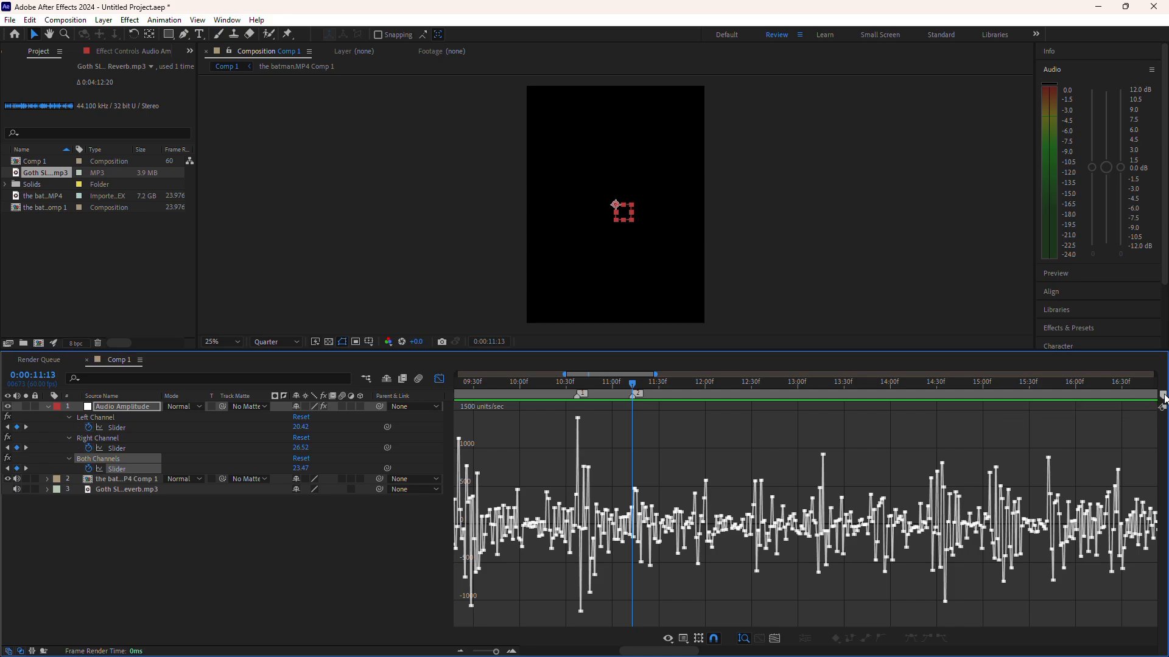
pyautogui.moveTo(1163, 399)
pyautogui.mouseDown()
pyautogui.moveTo(734, 444)
pyautogui.moveTo(634, 394)
pyautogui.mouseUp()
# Place composition markers 3 to 15 on the following beat peaks, up to 0:00:20:15
pyautogui.moveTo(631, 382); pyautogui.dragTo(694, 430)
pyautogui.click(1163, 396)
pyautogui.click(1163, 396)
pyautogui.press('space')
pyautogui.click(1163, 396)
pyautogui.click(1163, 396)
pyautogui.moveTo(872, 385); pyautogui.dragTo(919, 385)
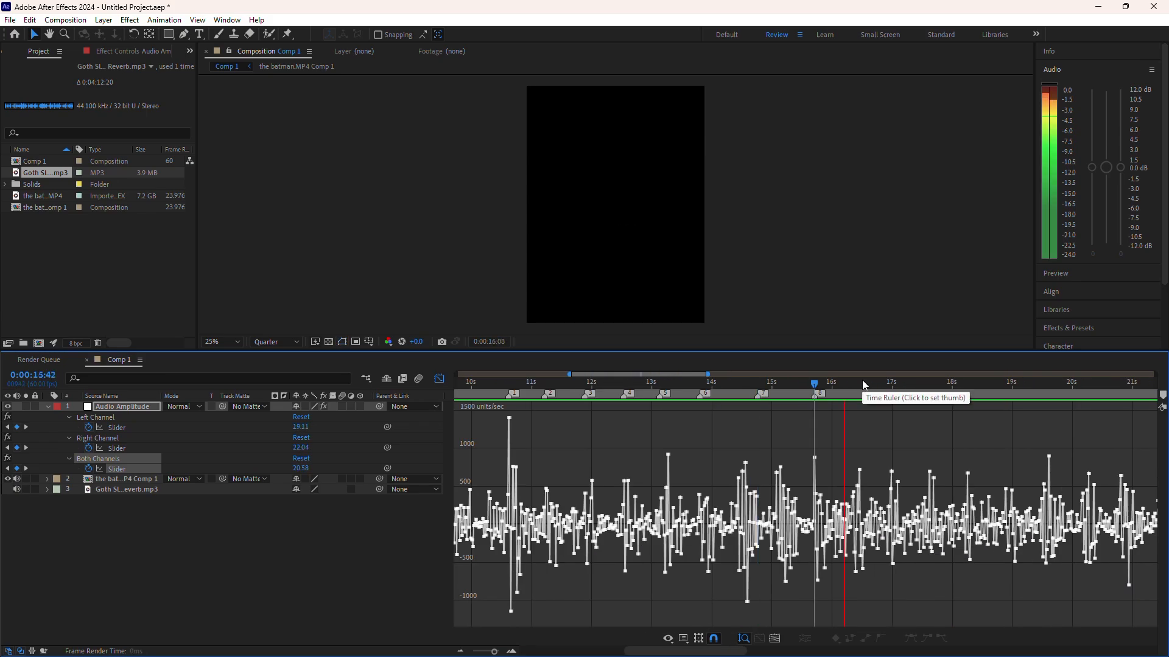
pyautogui.moveTo(862, 380)
pyautogui.mouseDown()
pyautogui.moveTo(1012, 393)
pyautogui.moveTo(982, 395)
pyautogui.mouseUp()
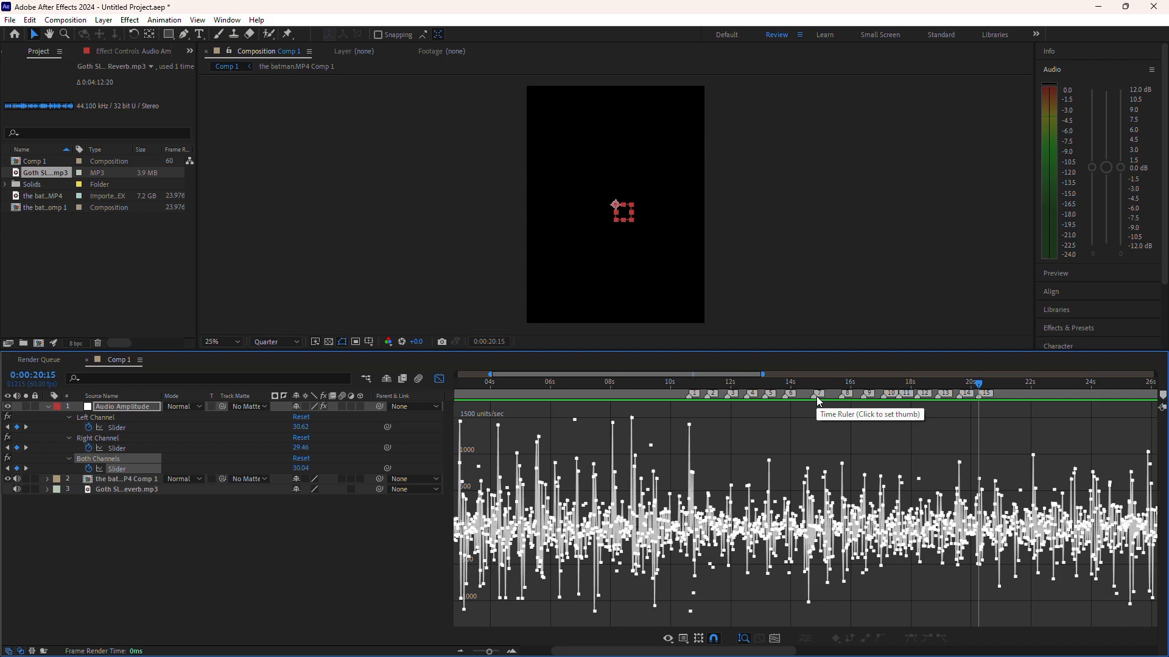
# Close the Graph Editor and delete the Audio Amplitude layer
pyautogui.click(439, 379)
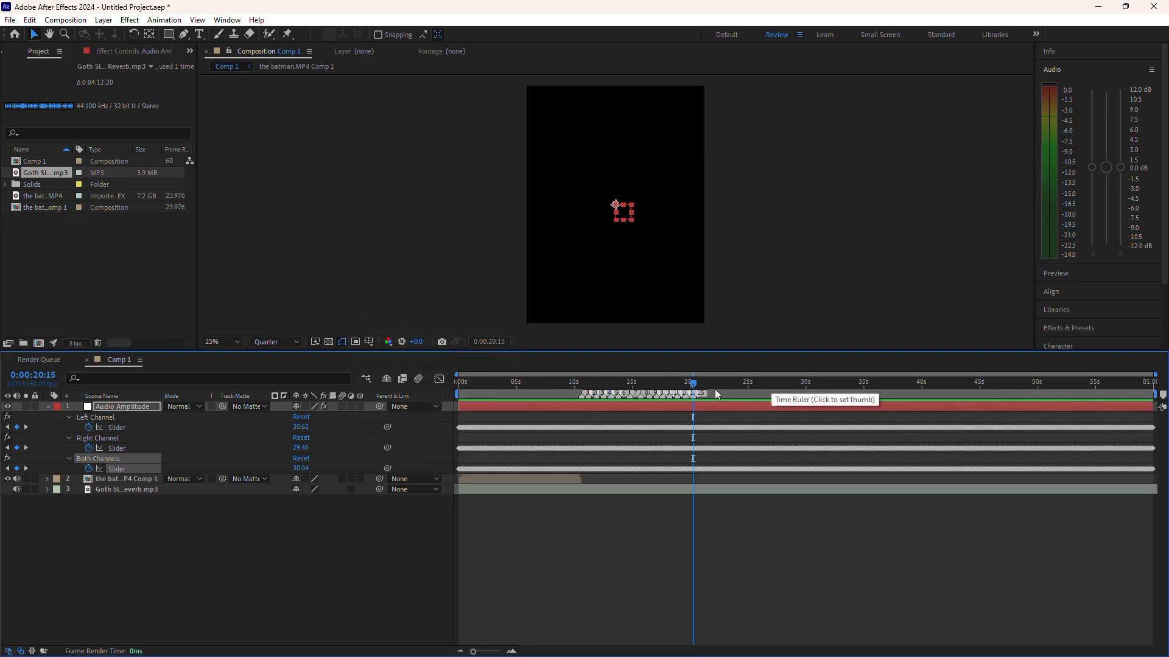
pyautogui.press('=')
pyautogui.click(740, 407)
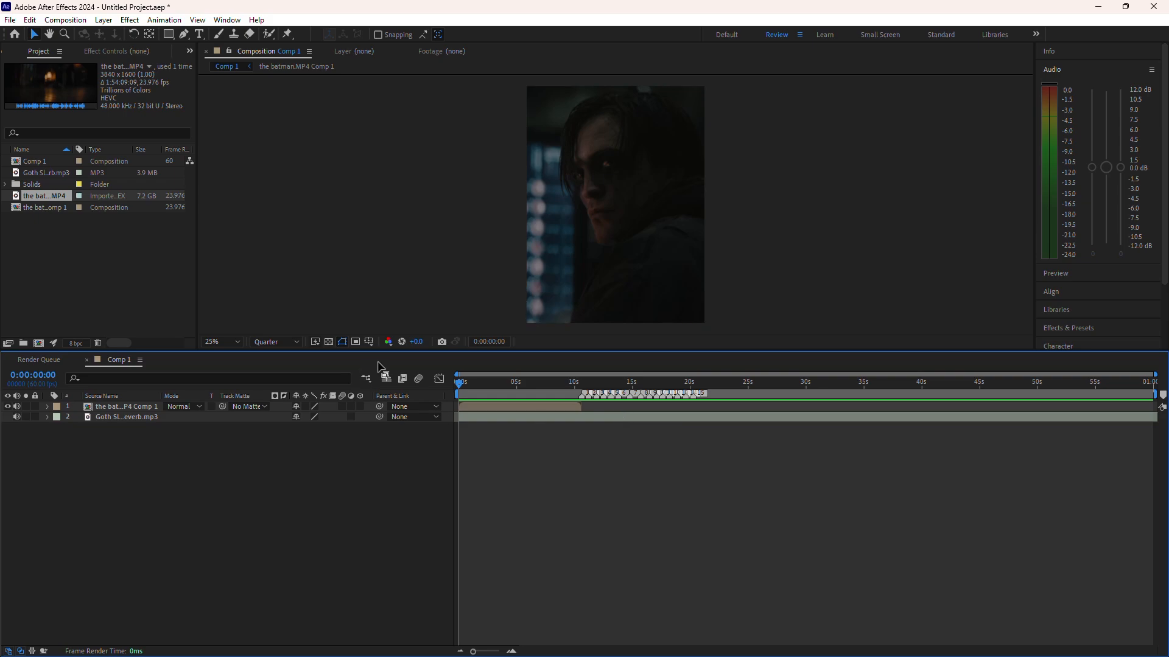
# Add the batman.MP4 to Comp 1 below the first clip and move its start to the first marker
pyautogui.click(48, 197)
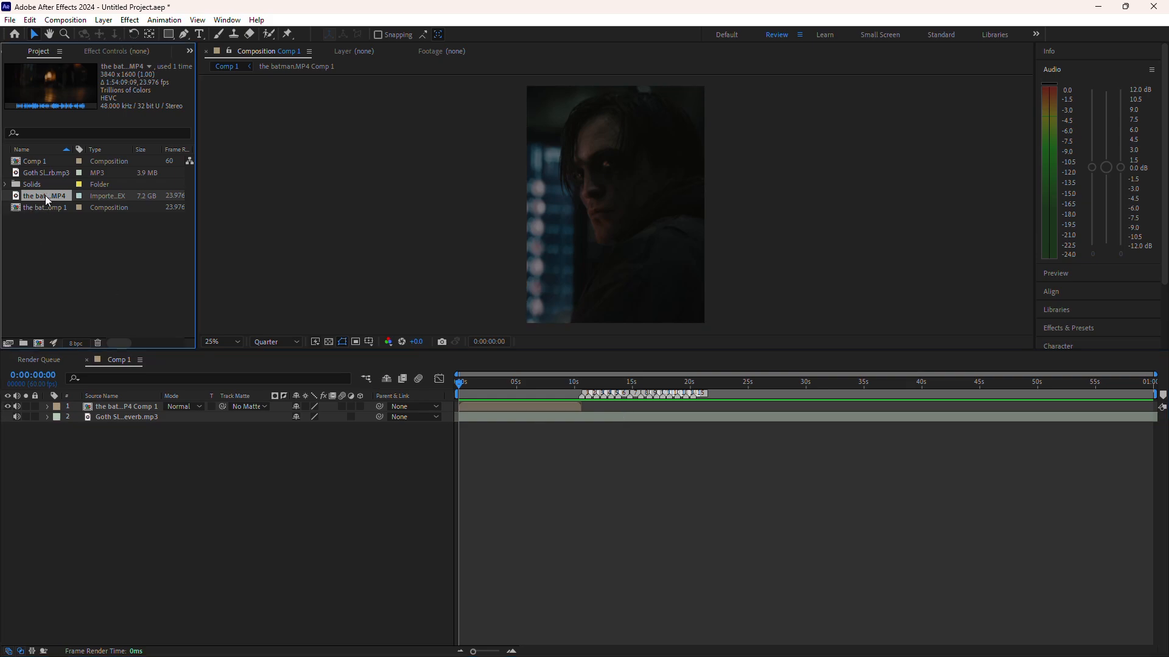
pyautogui.moveTo(46, 199); pyautogui.dragTo(111, 418)
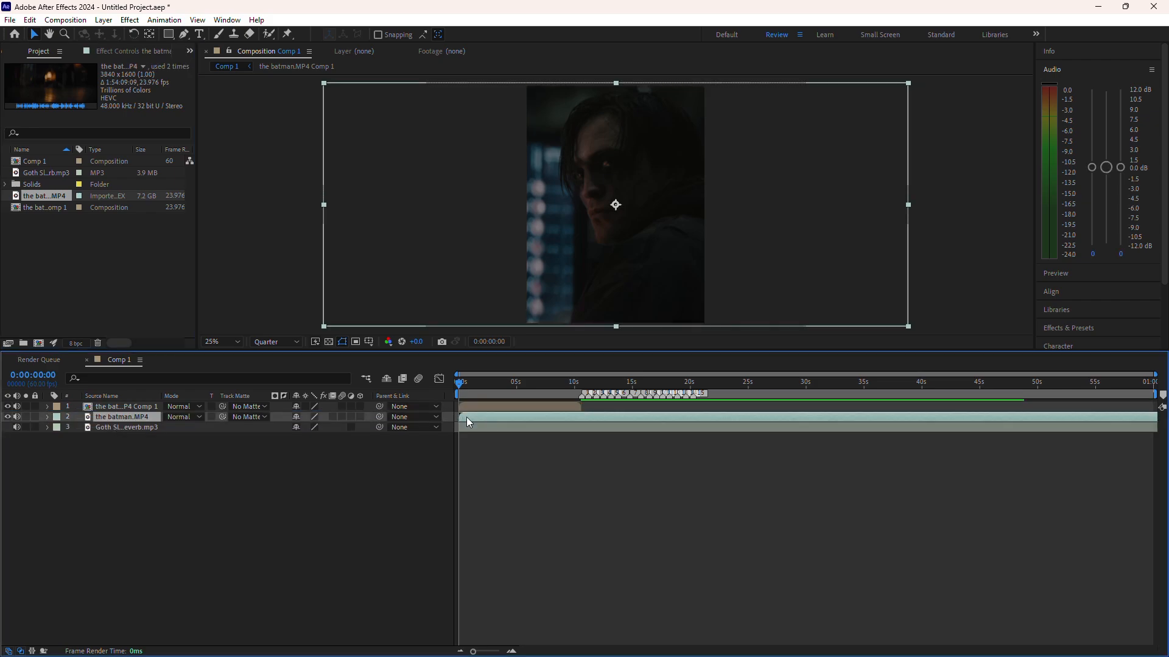
pyautogui.moveTo(468, 418); pyautogui.dragTo(588, 421)
# Fit the new batman.MP4 layer to the composition height
pyautogui.scroll(4, 564, 411)
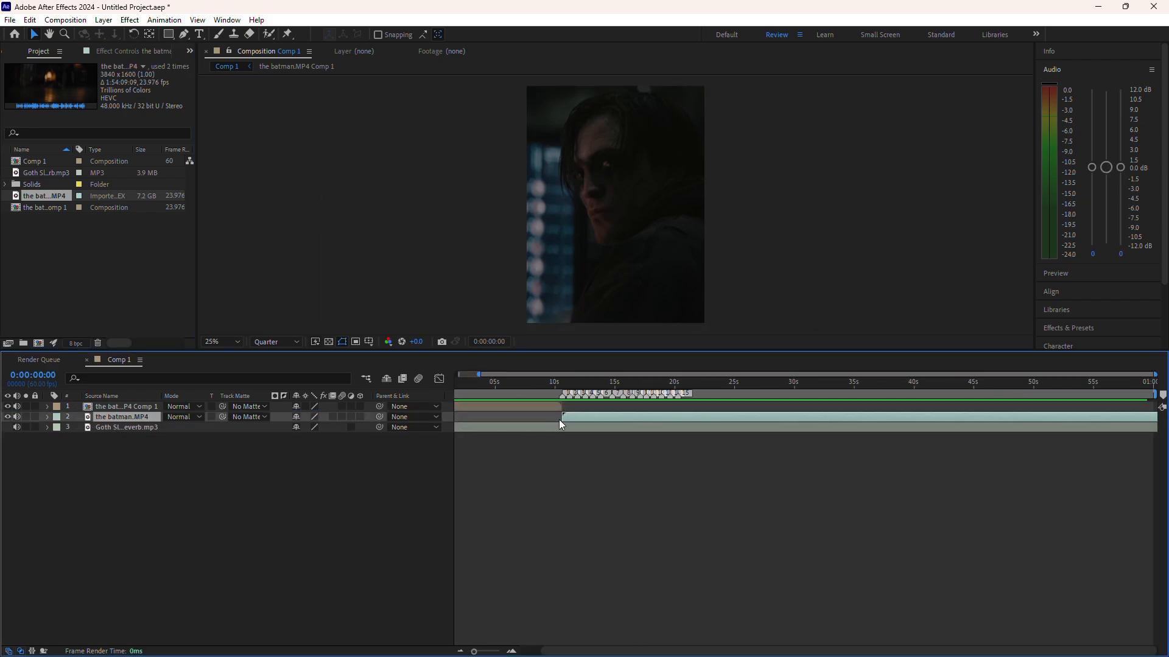
pyautogui.scroll(3, 564, 411)
pyautogui.click(561, 385)
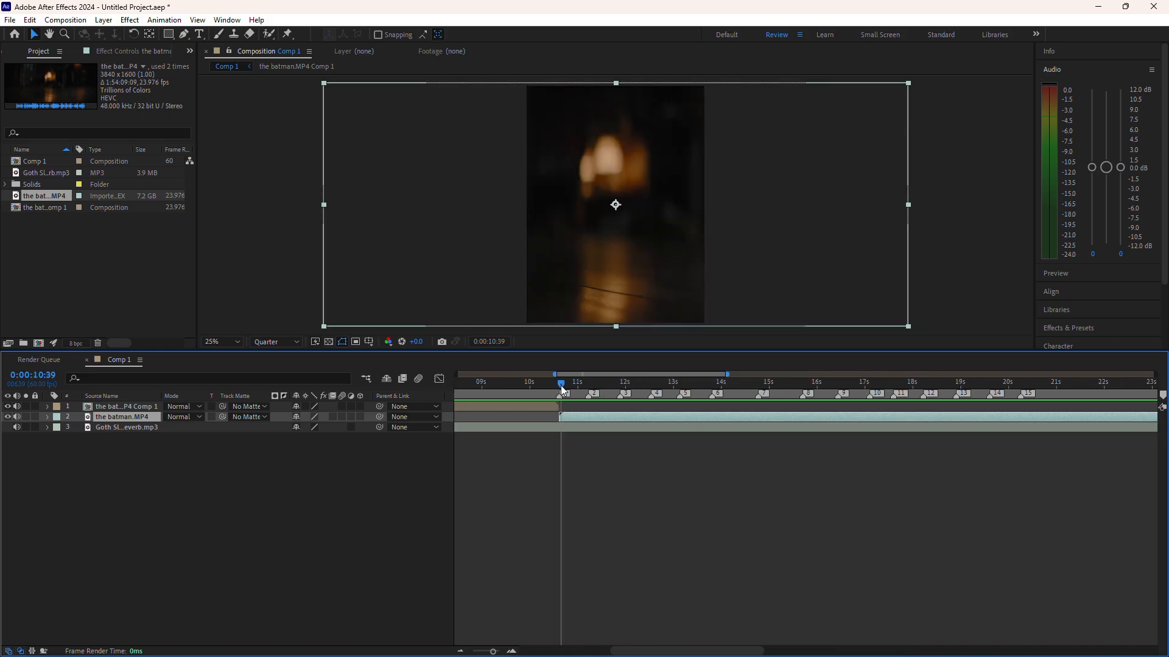
pyautogui.rightClick(574, 418)
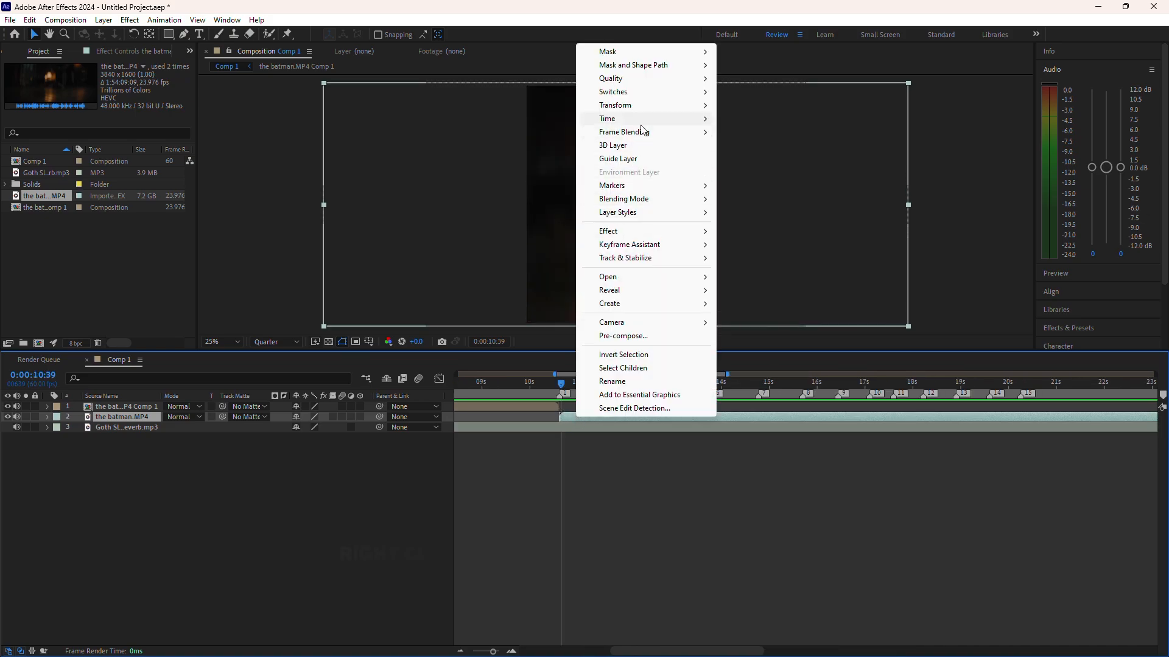
pyautogui.moveTo(645, 106)
pyautogui.click(789, 296)
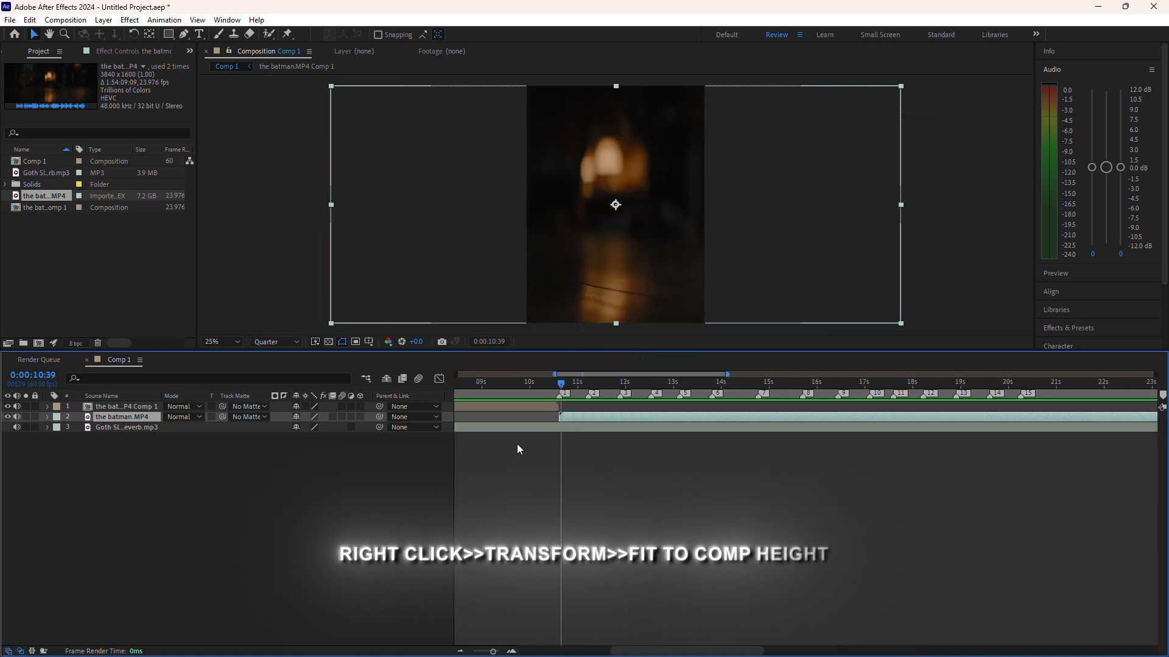
# Open the batman.MP4 layer, find the Batman scene at 0:09:26:21, set its In point there, and return to Comp 1
pyautogui.moveTo(561, 395); pyautogui.dragTo(582, 402)
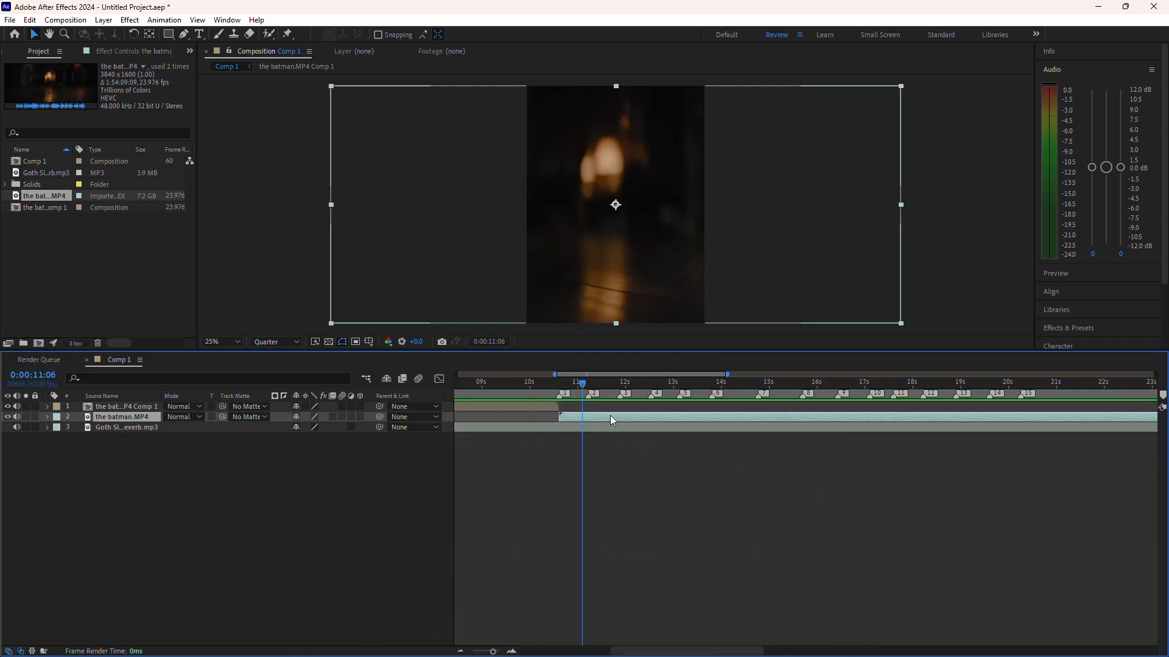
pyautogui.doubleClick(608, 417)
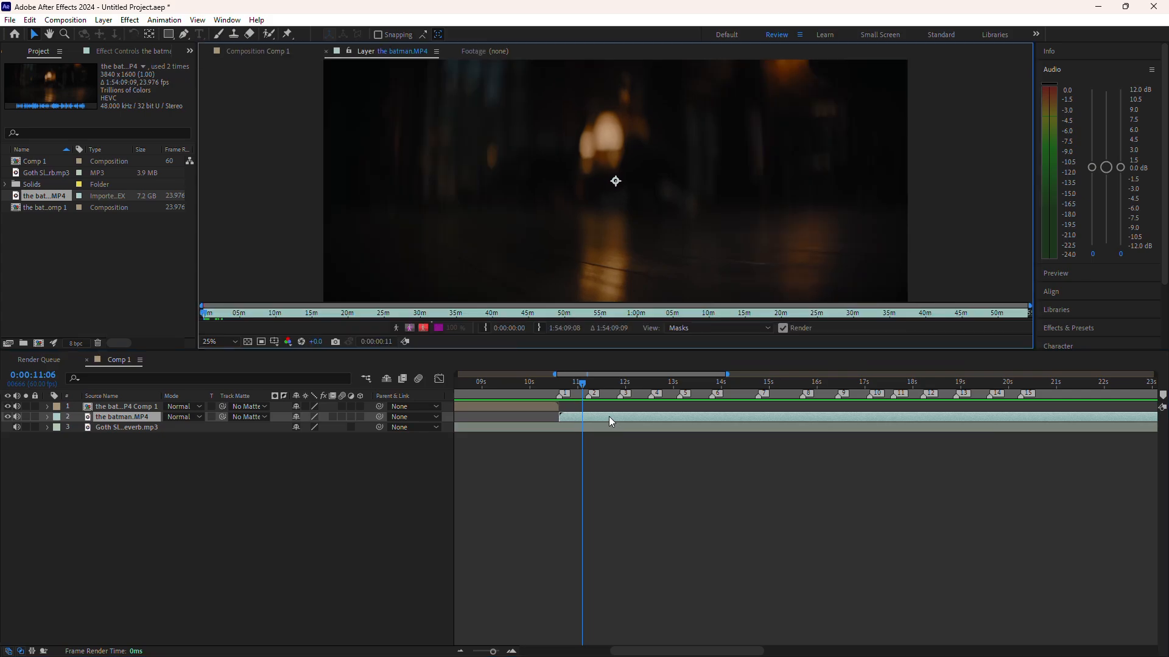
pyautogui.scroll(4, 270, 312)
pyautogui.moveTo(261, 313); pyautogui.dragTo(281, 312)
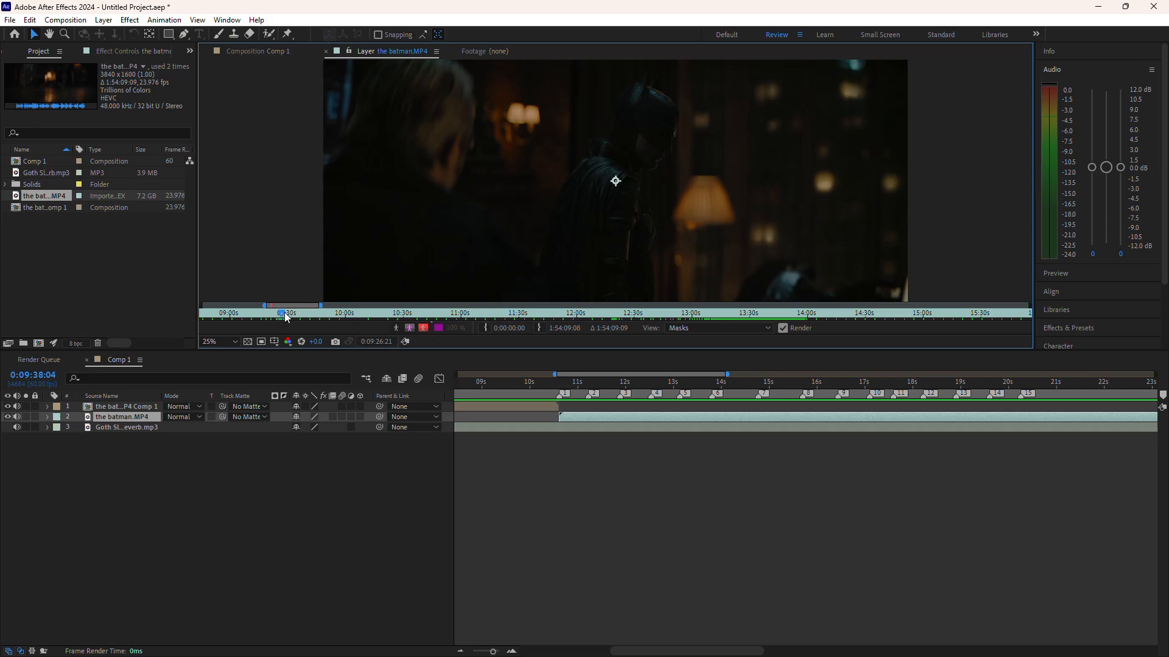
pyautogui.click(486, 326)
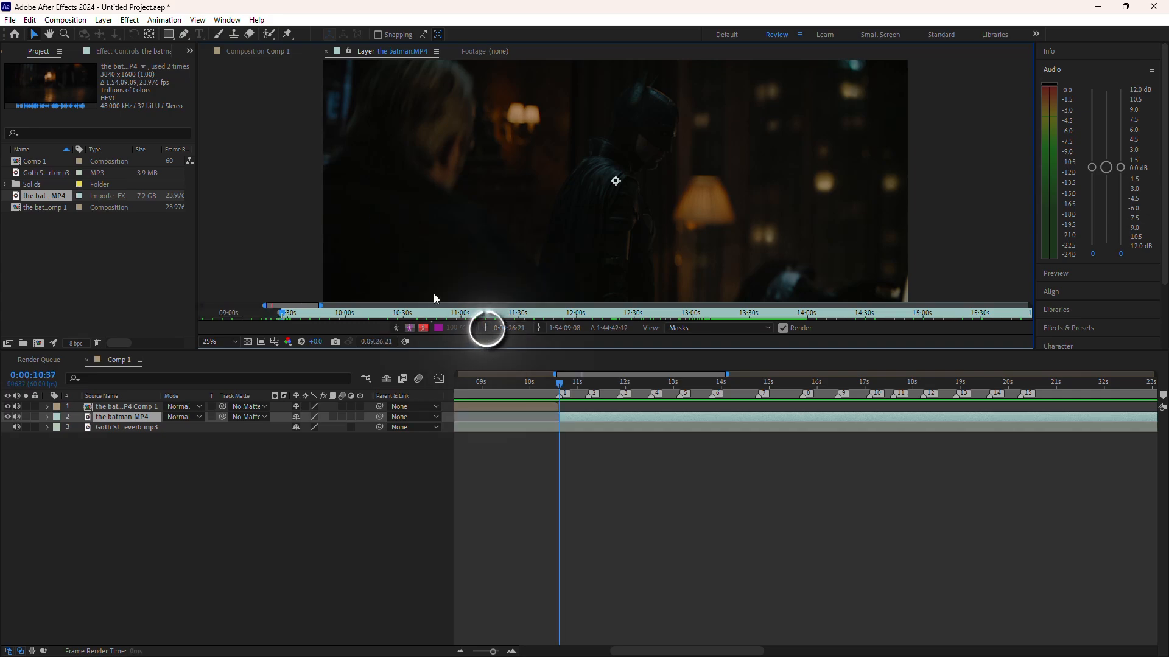
pyautogui.click(264, 52)
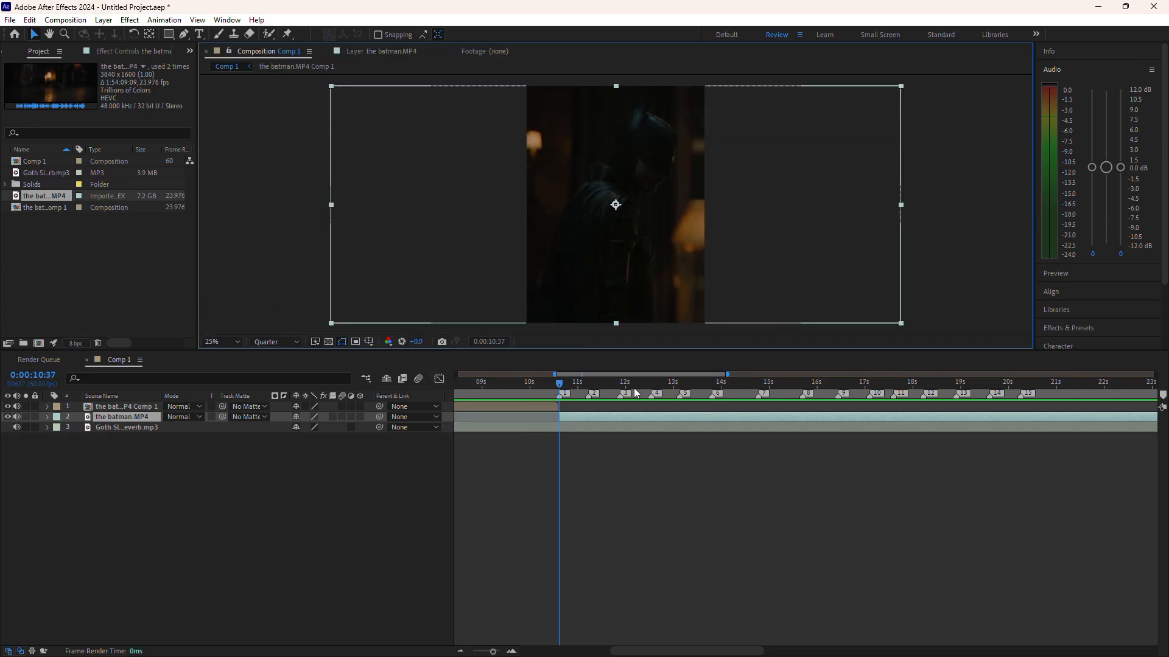
pyautogui.scroll(3, 566, 390)
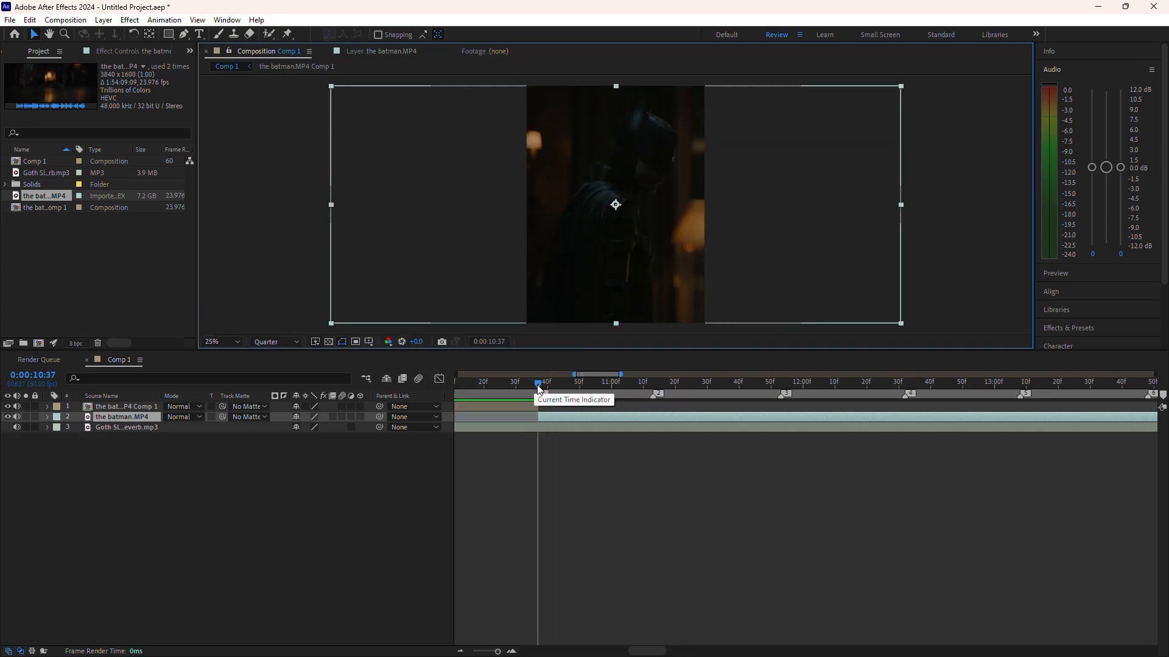
# Split the batman.MP4 layer at the second beat marker and again at the third
pyautogui.click(578, 385)
pyautogui.moveTo(578, 385); pyautogui.dragTo(652, 384)
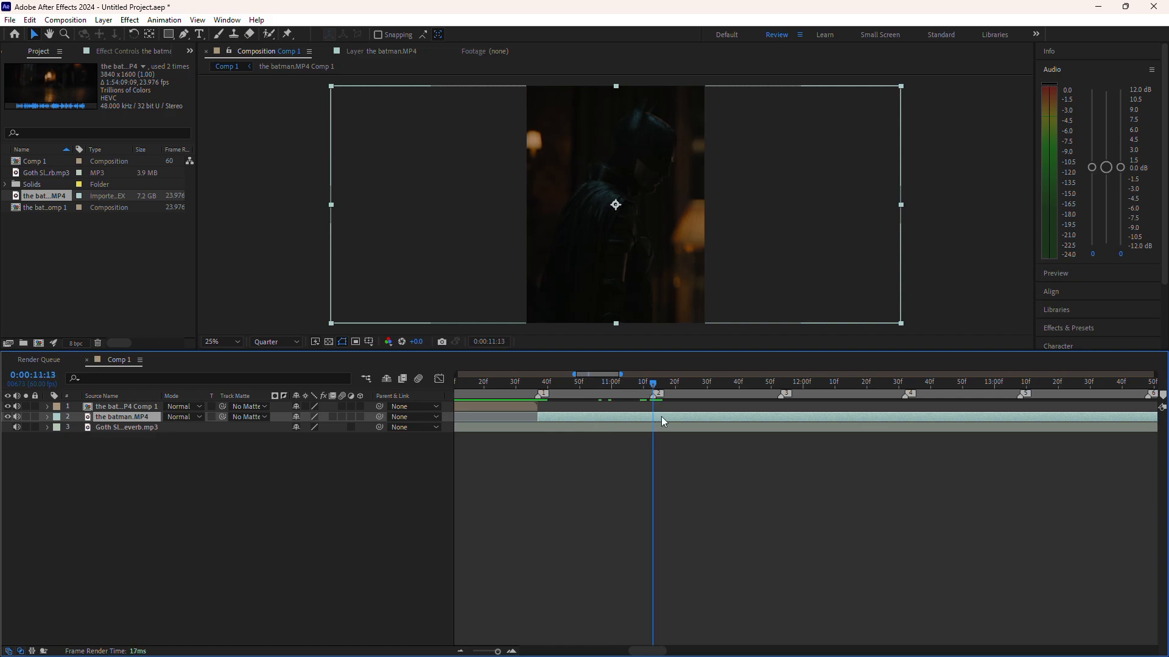
pyautogui.hotkey('ctrl', 'shift', 'd')
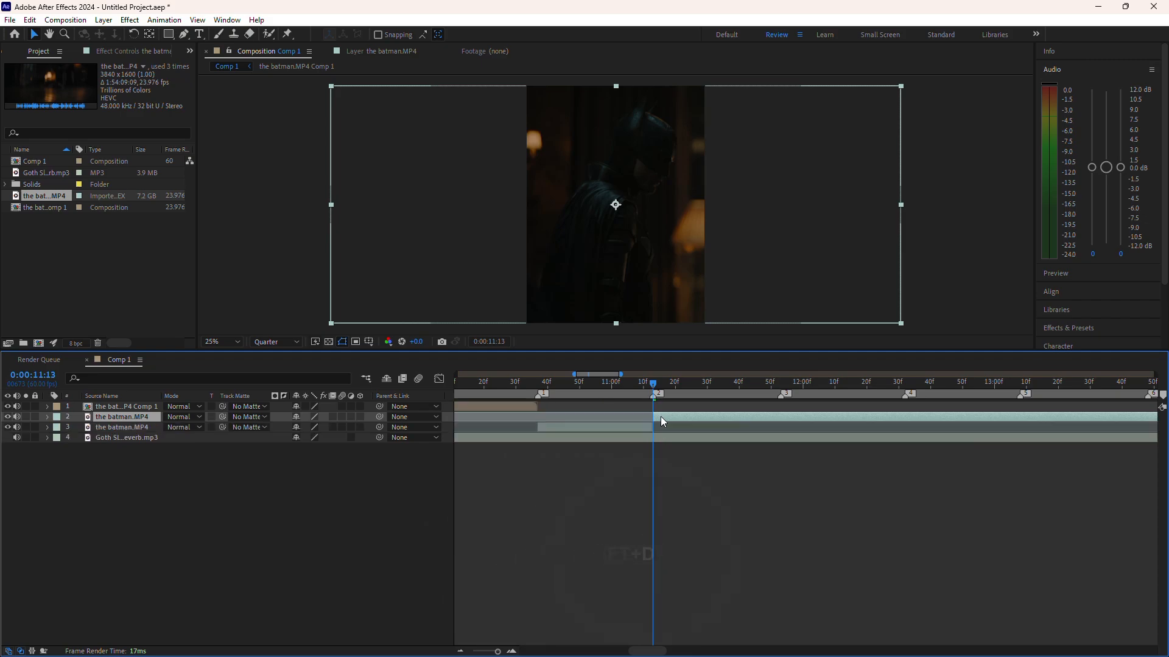
pyautogui.moveTo(608, 385); pyautogui.dragTo(653, 386)
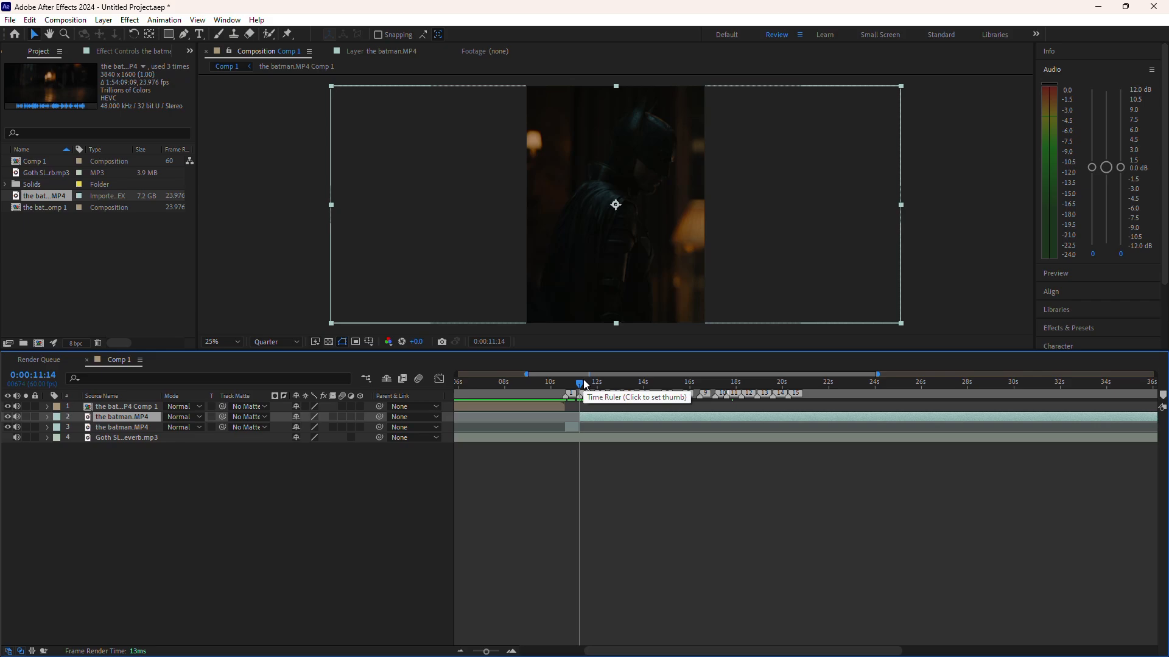
pyautogui.moveTo(569, 384); pyautogui.dragTo(634, 384)
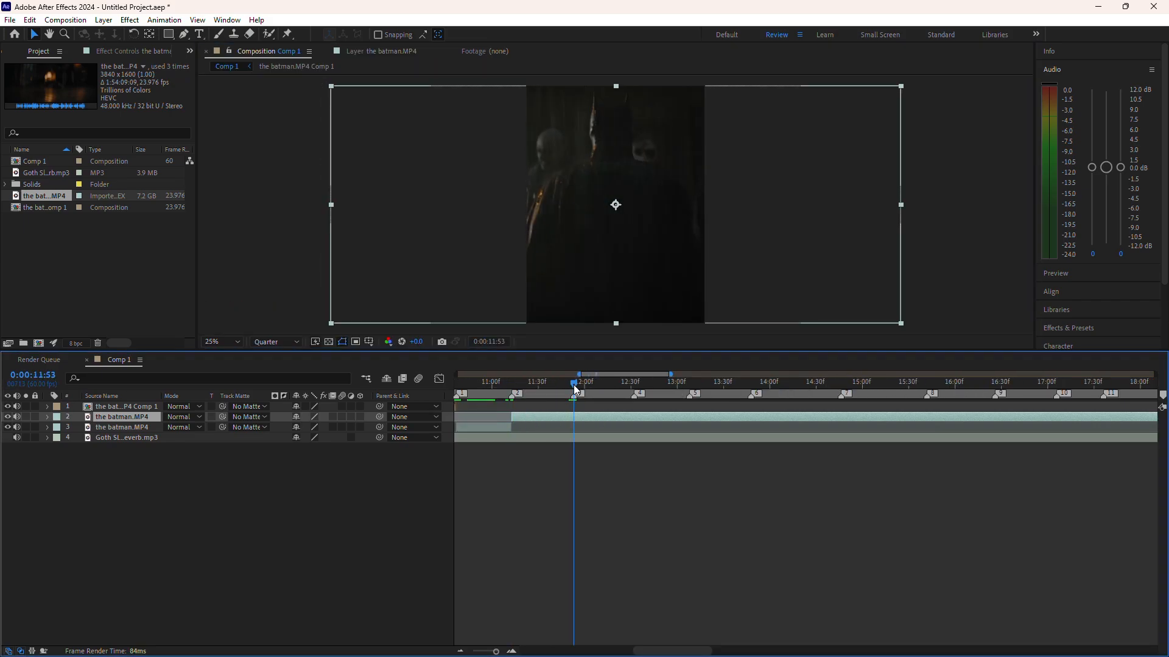
pyautogui.hotkey('ctrl', 'shift', 'd')
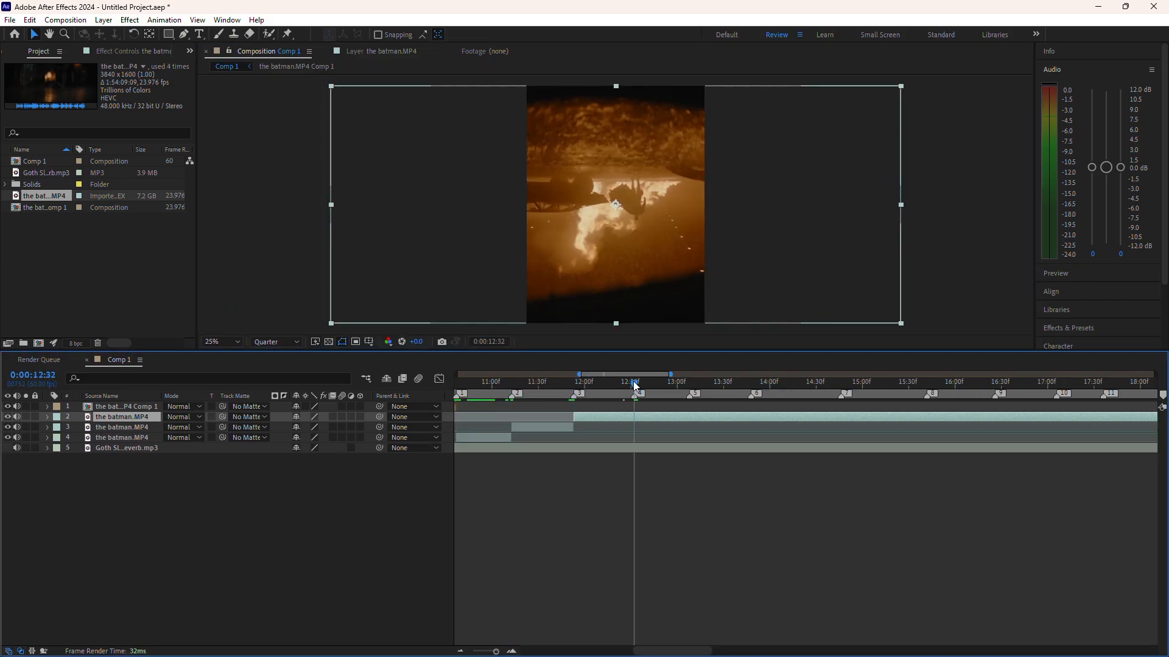
# Split the batman.MP4 layer at each following beat marker and choose a new film scene for every resulting piece
pyautogui.hotkey('ctrl', 'shift', 'd')
pyautogui.doubleClick(652, 418)
pyautogui.moveTo(523, 314); pyautogui.dragTo(665, 316)
pyautogui.hotkey('ctrl', 'shift', 'd')
pyautogui.doubleClick(703, 418)
pyautogui.hotkey('ctrl', 'shift', 'd')
pyautogui.doubleClick(767, 417)
pyautogui.moveTo(487, 312)
pyautogui.mouseDown()
pyautogui.moveTo(450, 310)
pyautogui.moveTo(466, 314)
pyautogui.mouseUp()
pyautogui.hotkey('ctrl', 'shift', 'd')
pyautogui.doubleClick(865, 418)
pyautogui.moveTo(842, 385); pyautogui.dragTo(901, 385)
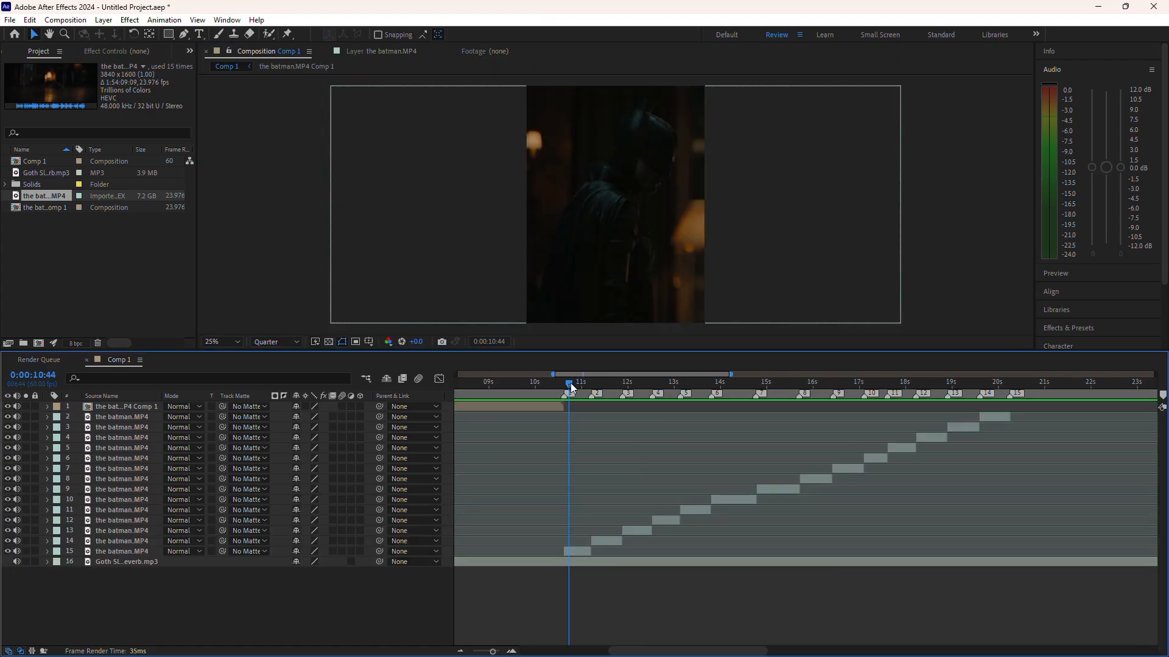
# Reframe the clip at the fourth beat marker by setting its Position to 402, 780
pyautogui.moveTo(571, 383); pyautogui.dragTo(674, 421)
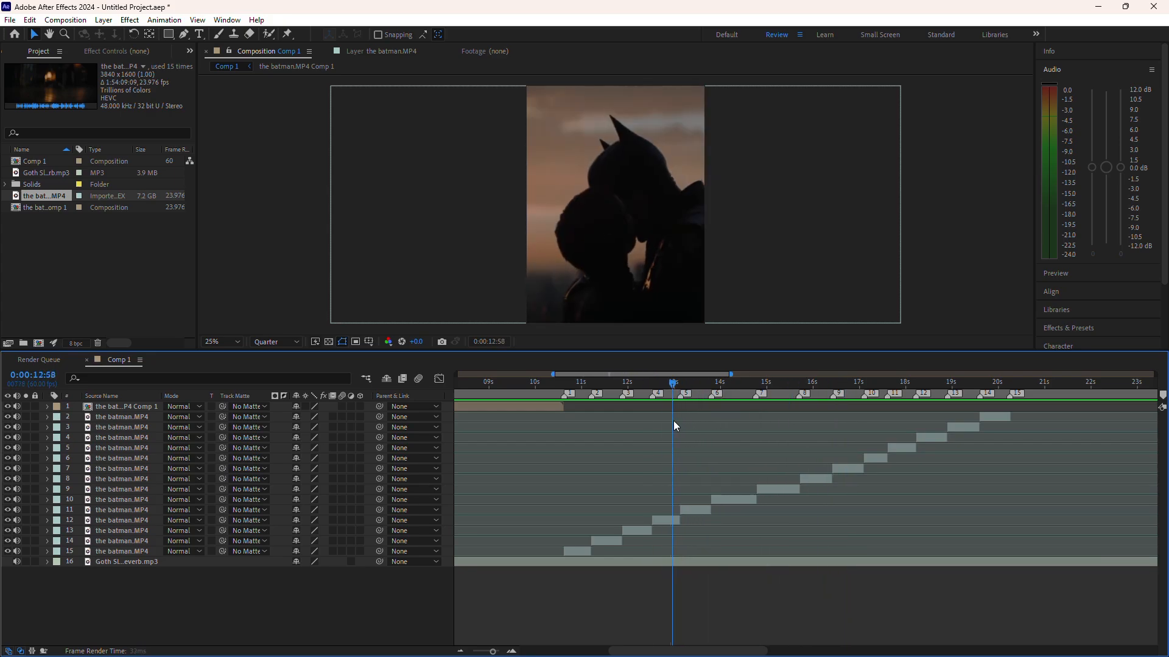
pyautogui.click(666, 518)
pyautogui.press('p')
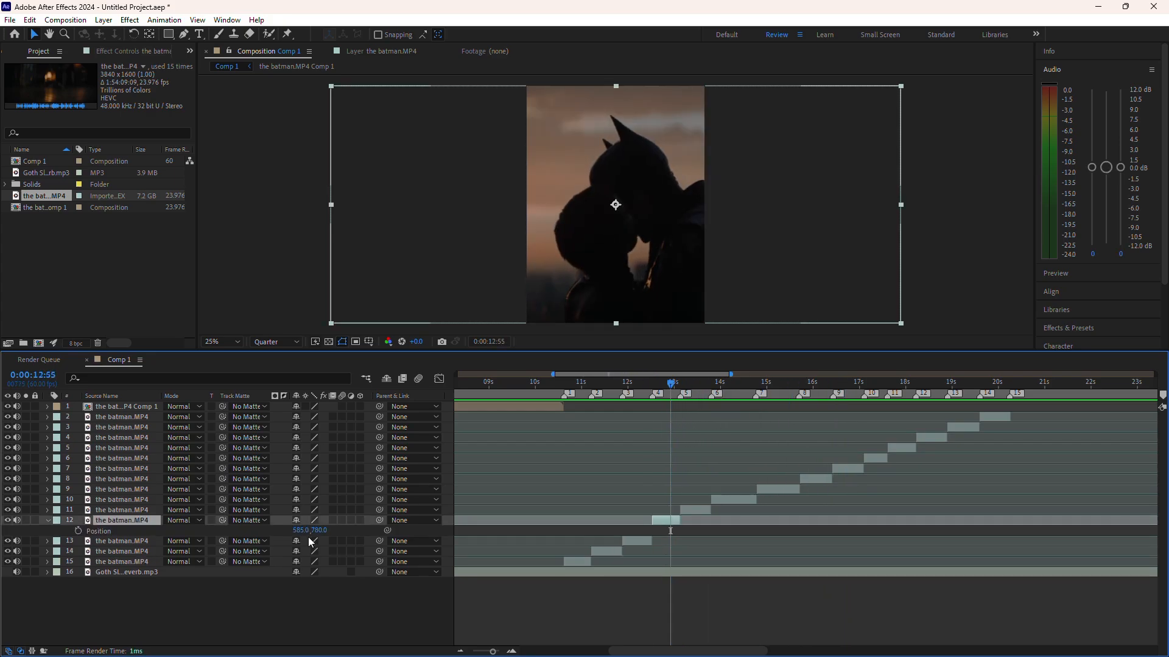
pyautogui.moveTo(299, 532); pyautogui.dragTo(188, 532)
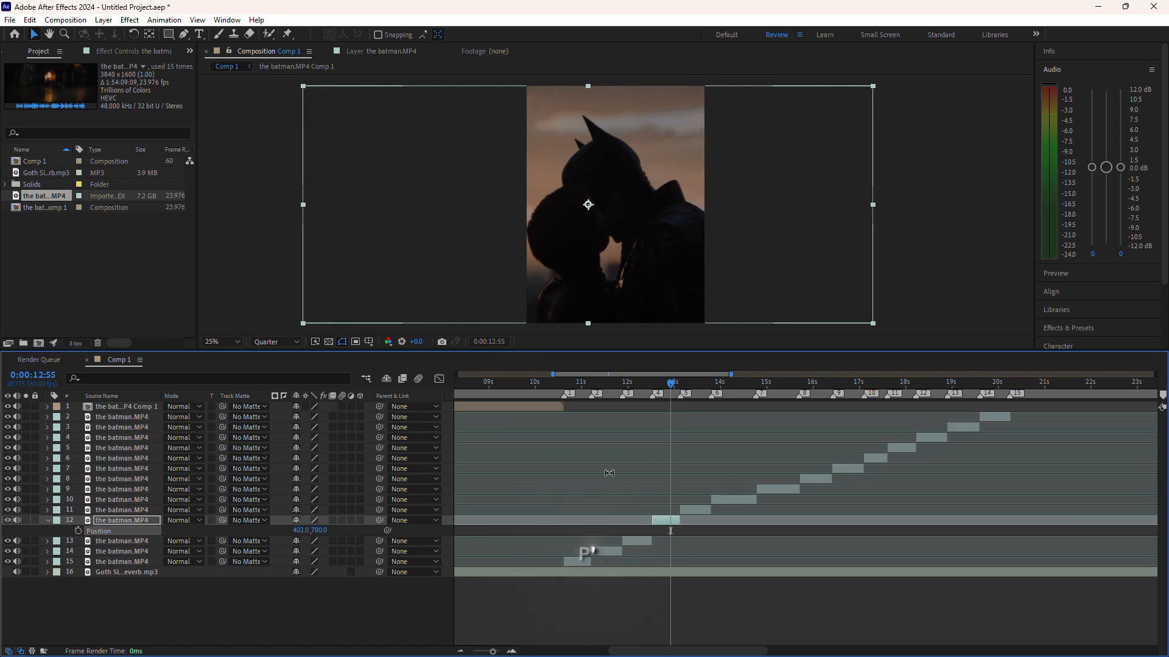
# Reframe the clip at the fifth beat marker with Position 742, 780, and select the clip that follows it
pyautogui.click(693, 386)
pyautogui.click(700, 511)
pyautogui.press('p')
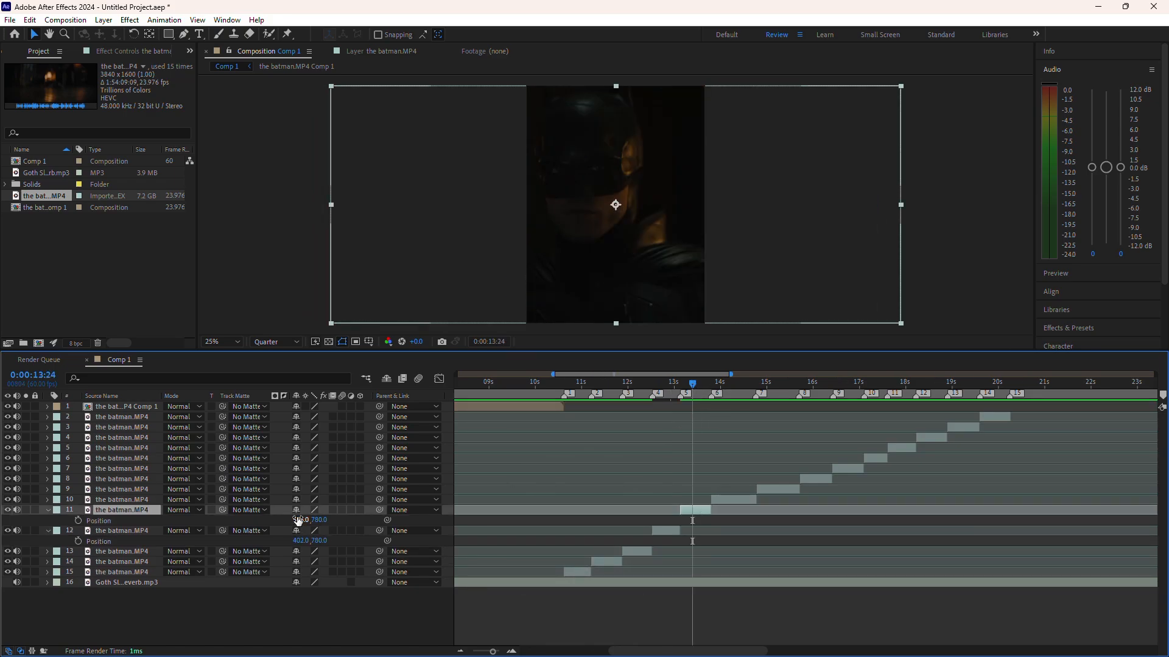
pyautogui.moveTo(299, 520); pyautogui.dragTo(394, 520)
pyautogui.click(726, 386)
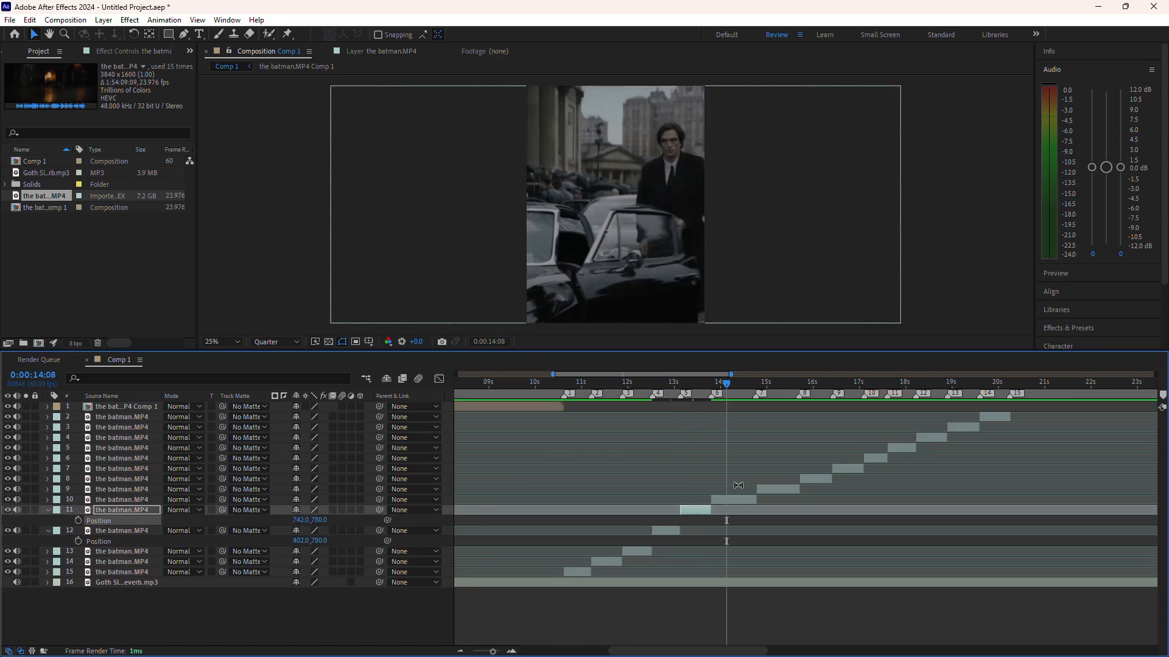
pyautogui.click(737, 500)
# Pre-compose the clip at the first beat marker as the batman.MP4 Comp 2, moving all attributes into it
pyautogui.moveTo(578, 388)
pyautogui.mouseDown()
pyautogui.moveTo(868, 420)
pyautogui.moveTo(789, 402)
pyautogui.moveTo(576, 404)
pyautogui.mouseUp()
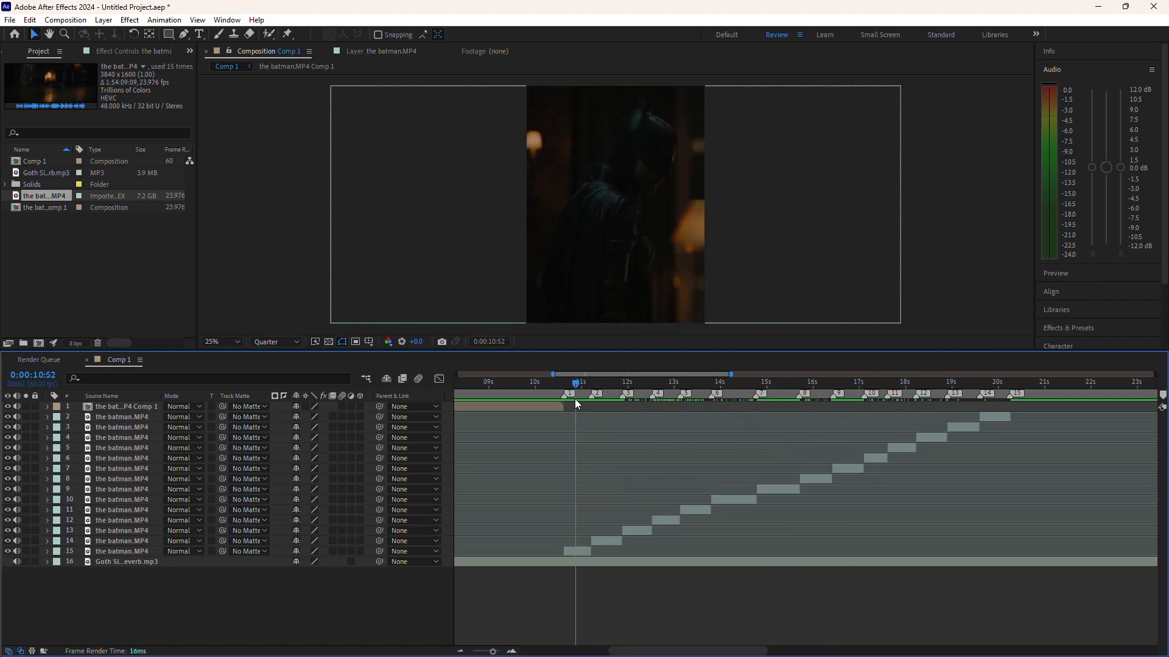
pyautogui.click(579, 552)
pyautogui.rightClick(579, 552)
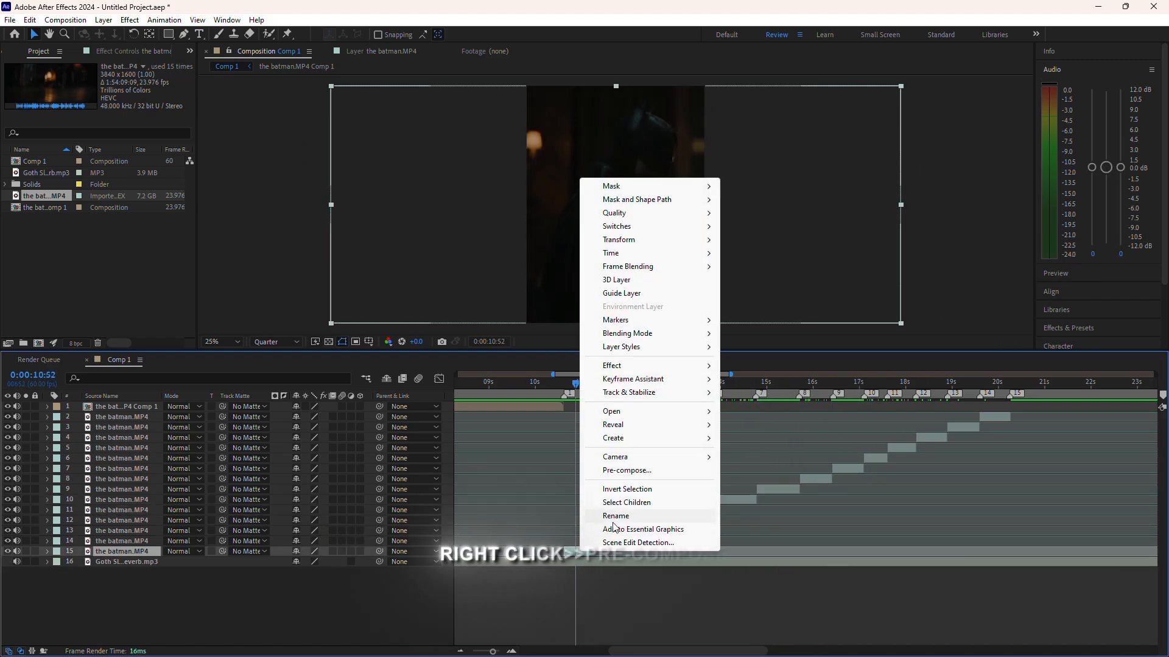
pyautogui.click(631, 472)
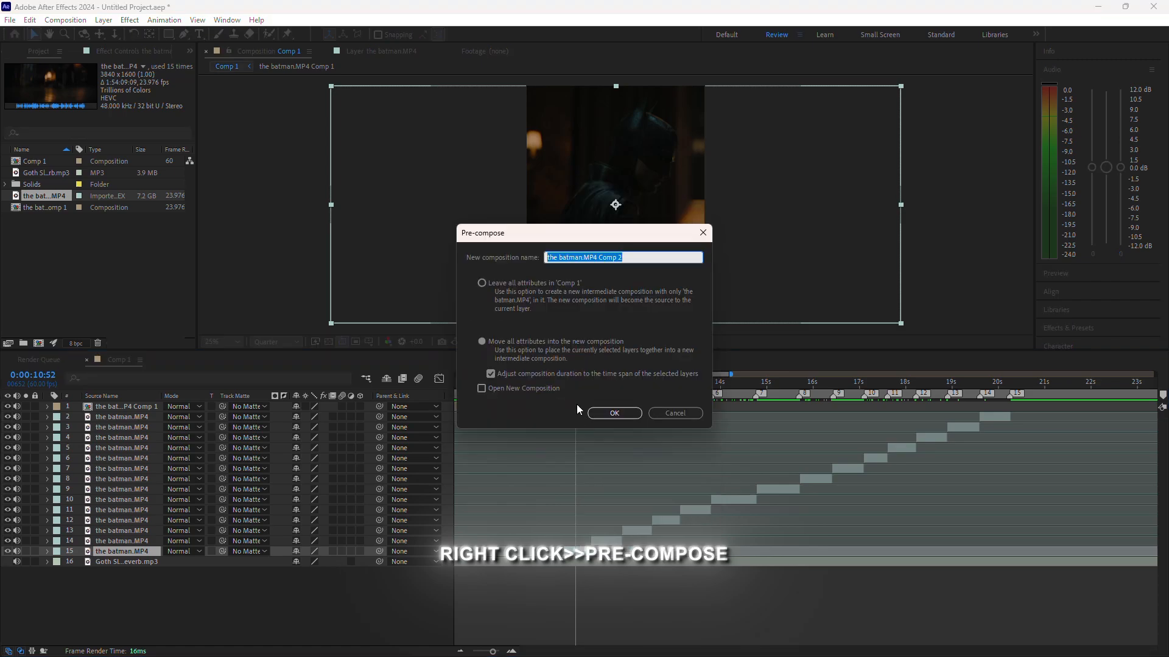
pyautogui.click(627, 414)
# Pre-compose the clips at the second, third and fourth beat markers individually, keeping the suggested names
pyautogui.click(612, 541)
pyautogui.rightClick(612, 541)
pyautogui.click(653, 464)
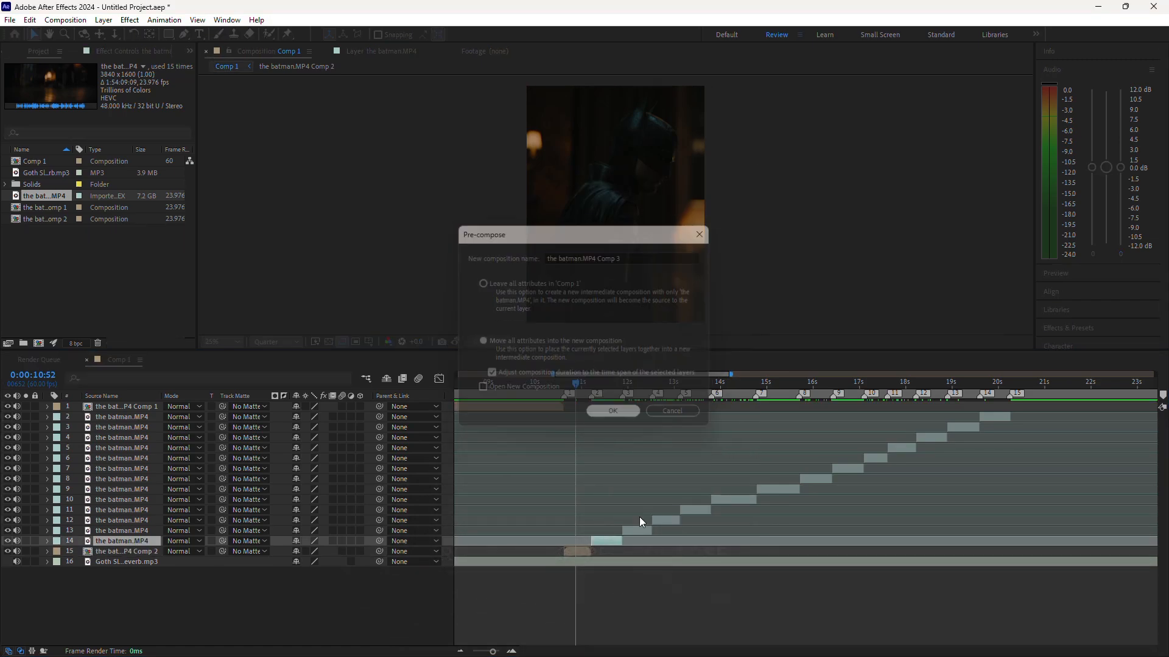
pyautogui.press('Return')
pyautogui.rightClick(637, 528)
pyautogui.click(658, 446)
pyautogui.rightClick(663, 522)
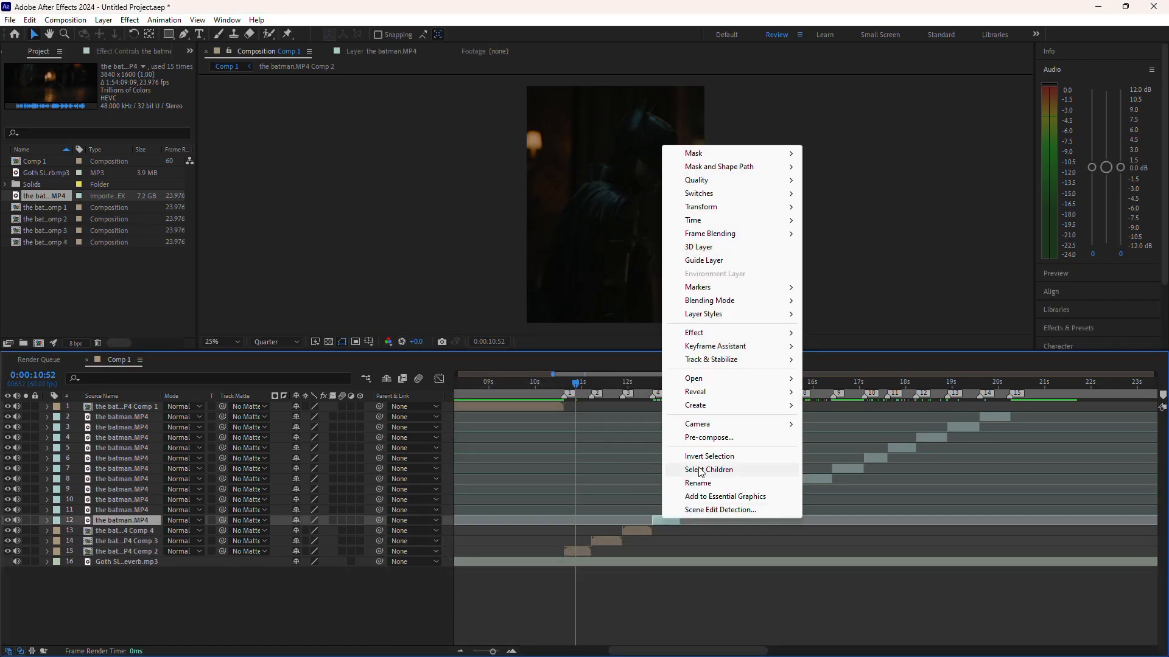
pyautogui.click(685, 439)
pyautogui.click(634, 417)
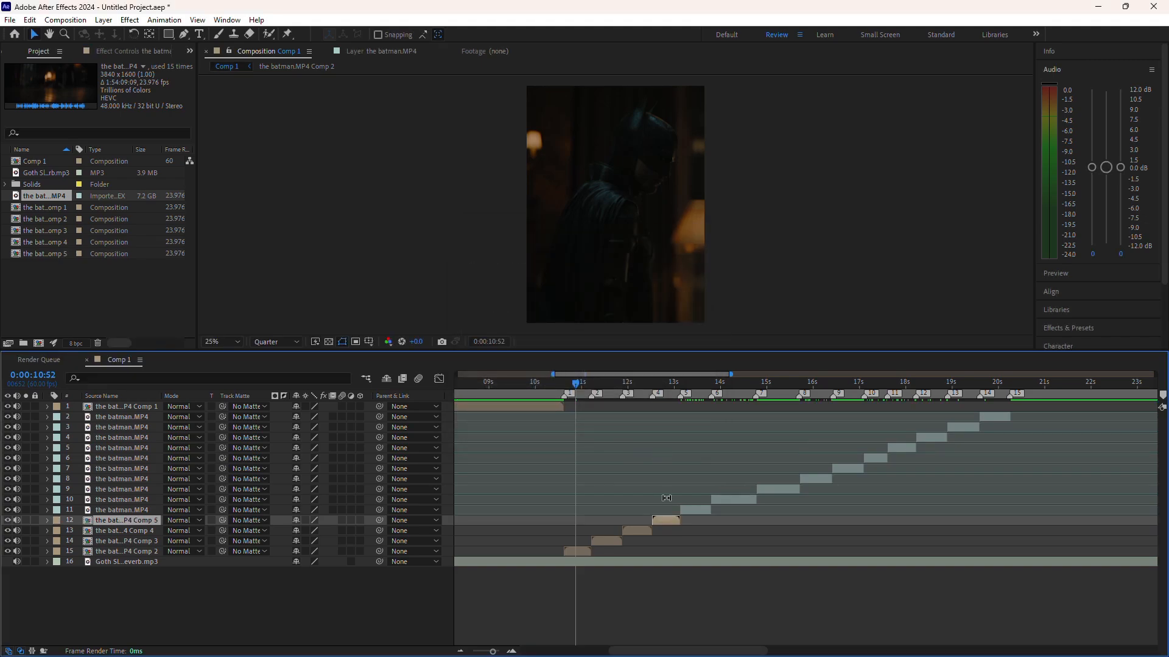
# Pre-compose the clips at the fifth through eighth beat markers individually, keeping the suggested names
pyautogui.rightClick(698, 508)
pyautogui.click(720, 427)
pyautogui.press('Return')
pyautogui.rightClick(737, 498)
pyautogui.click(759, 417)
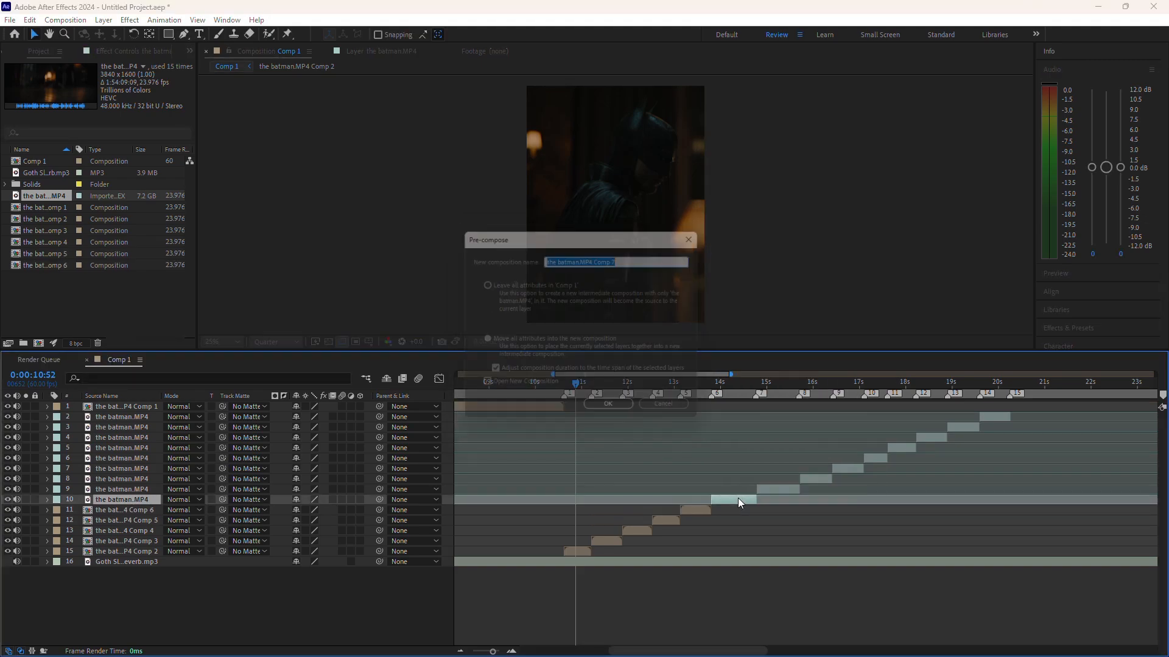
pyautogui.press('Return')
pyautogui.rightClick(783, 487)
pyautogui.click(803, 406)
pyautogui.hotkey('ctrl', 'shift', 'c')
pyautogui.press('Return')
# Pre-compose the ninth marker's clip under the name "[" and the tenth marker's clip under its suggested name
pyautogui.click(842, 469)
pyautogui.hotkey('ctrl', 'shift', 'c')
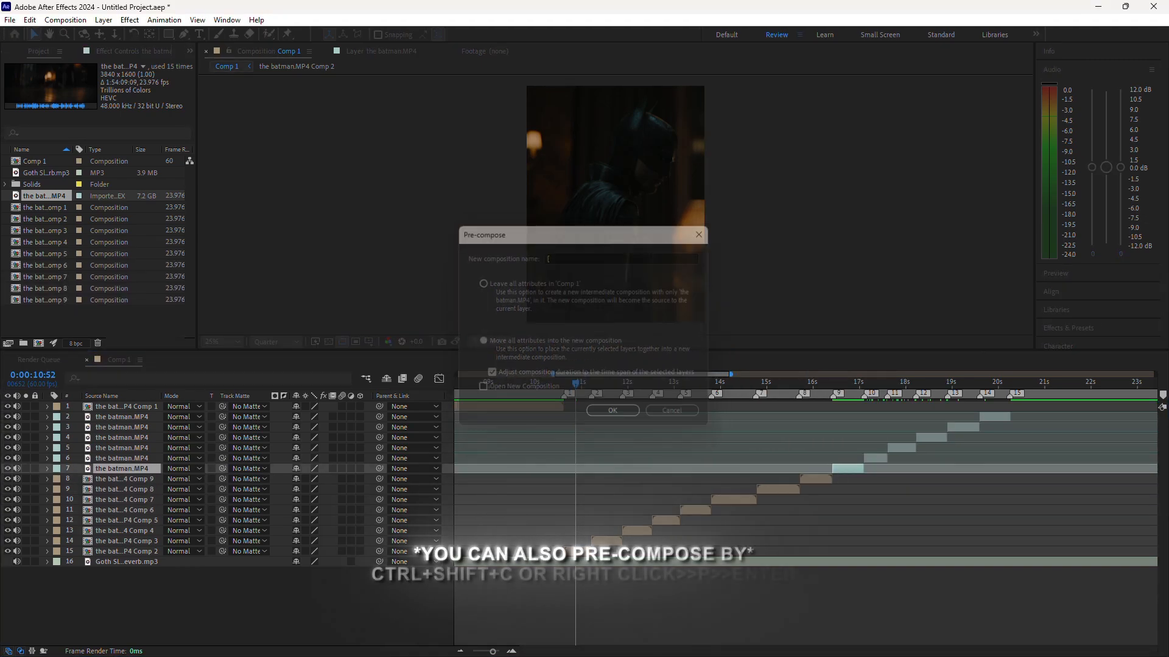
pyautogui.write('[')
pyautogui.press('Return')
pyautogui.doubleClick(874, 458)
pyautogui.click(266, 55)
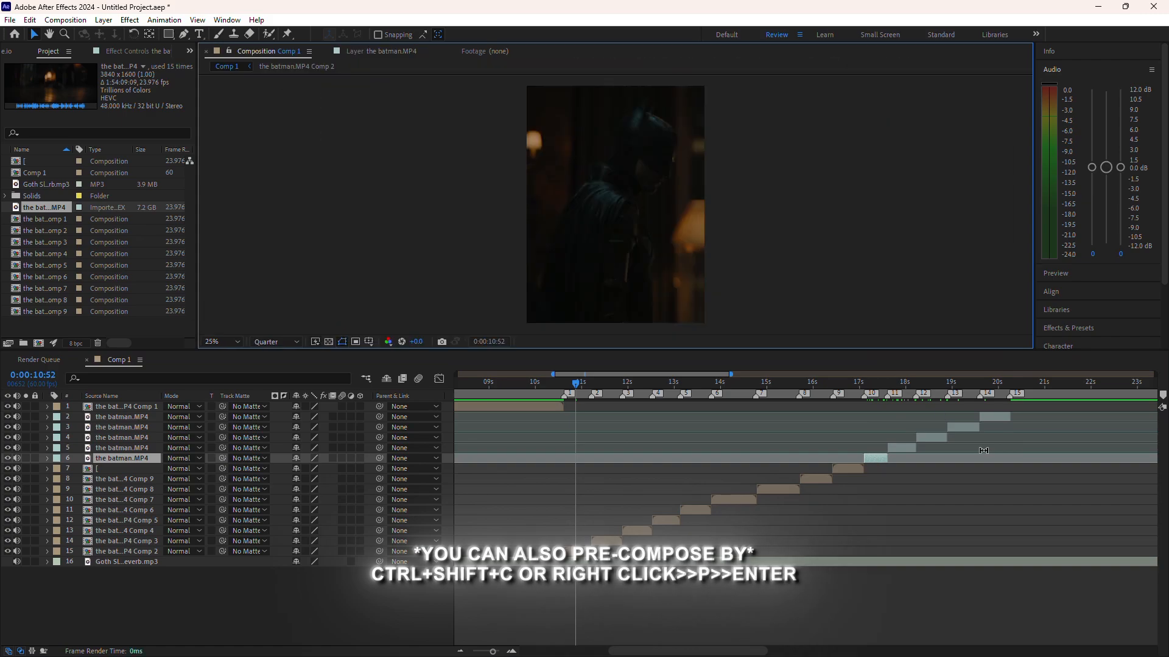
pyautogui.hotkey('ctrl', 'shift', 'c')
pyautogui.press('Return')
# Pre-compose the clip at the eleventh beat marker under the name "["
pyautogui.click(900, 447)
pyautogui.hotkey('ctrl', 'shift', 'c')
pyautogui.write('[')
pyautogui.press('Return')
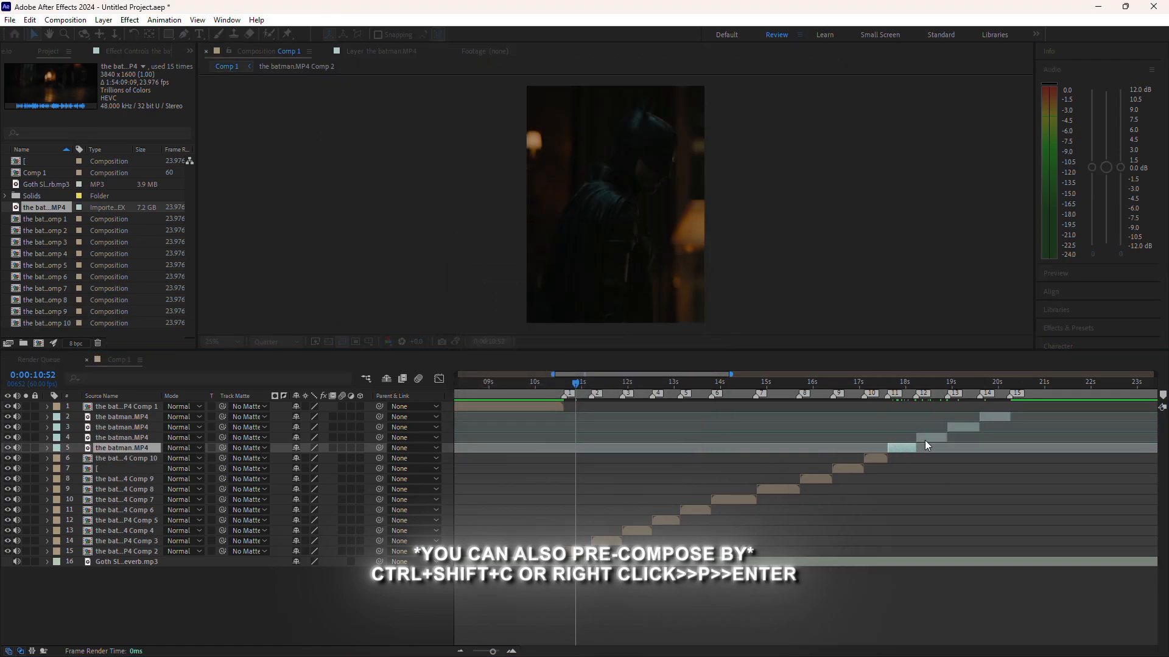
# Pre-compose the last three clips individually, keeping the suggested names
pyautogui.click(925, 439)
pyautogui.rightClick(958, 428)
pyautogui.press('p')
pyautogui.press('Return')
pyautogui.rightClick(987, 415)
pyautogui.press('p')
pyautogui.press('Return')
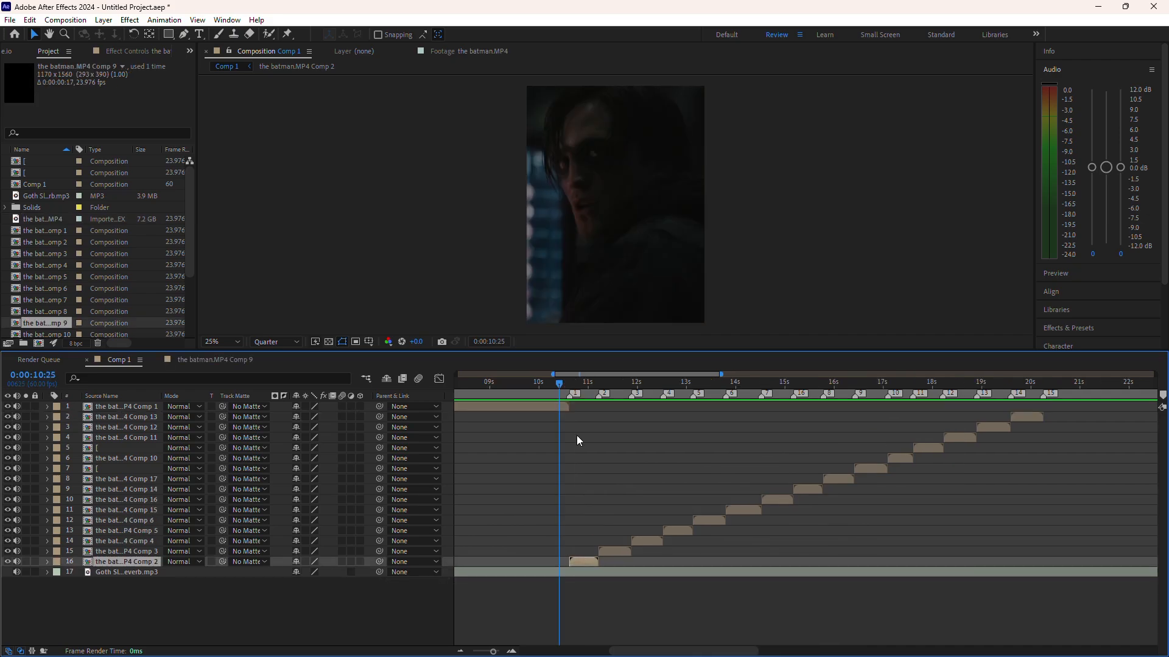
# Select all pre-composed clips from the first beat marker to the last and mute their audio
pyautogui.moveTo(560, 382); pyautogui.dragTo(568, 385)
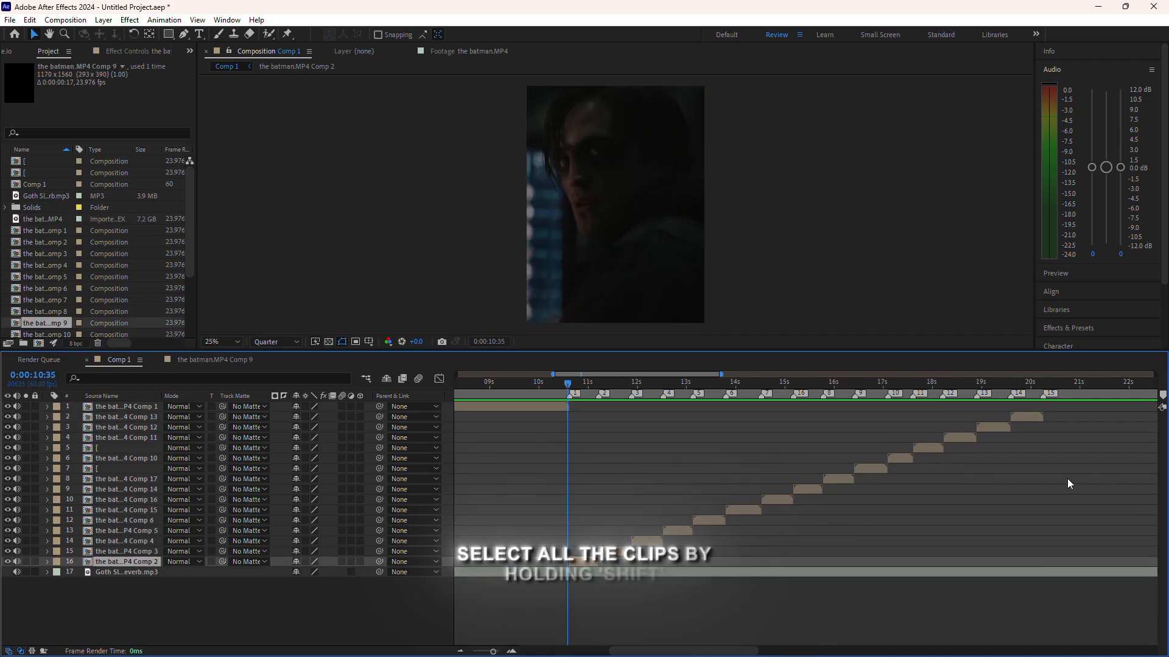
pyautogui.keyDown('shift'); pyautogui.click(1030, 417); pyautogui.keyUp('shift')
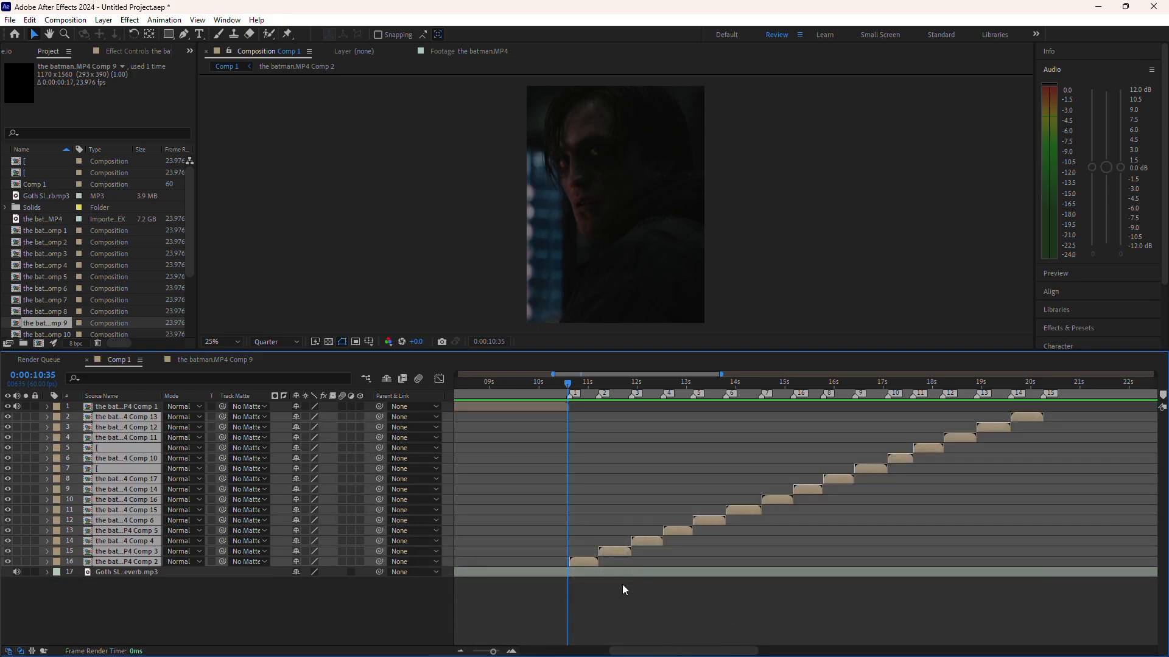
pyautogui.click(603, 599)
# Play back the edit from 0:00:09:31 through the beat clips, and play the intro from the composition's start
pyautogui.moveTo(549, 385); pyautogui.dragTo(502, 393)
pyautogui.press('-')
pyautogui.press('-')
pyautogui.press('space')
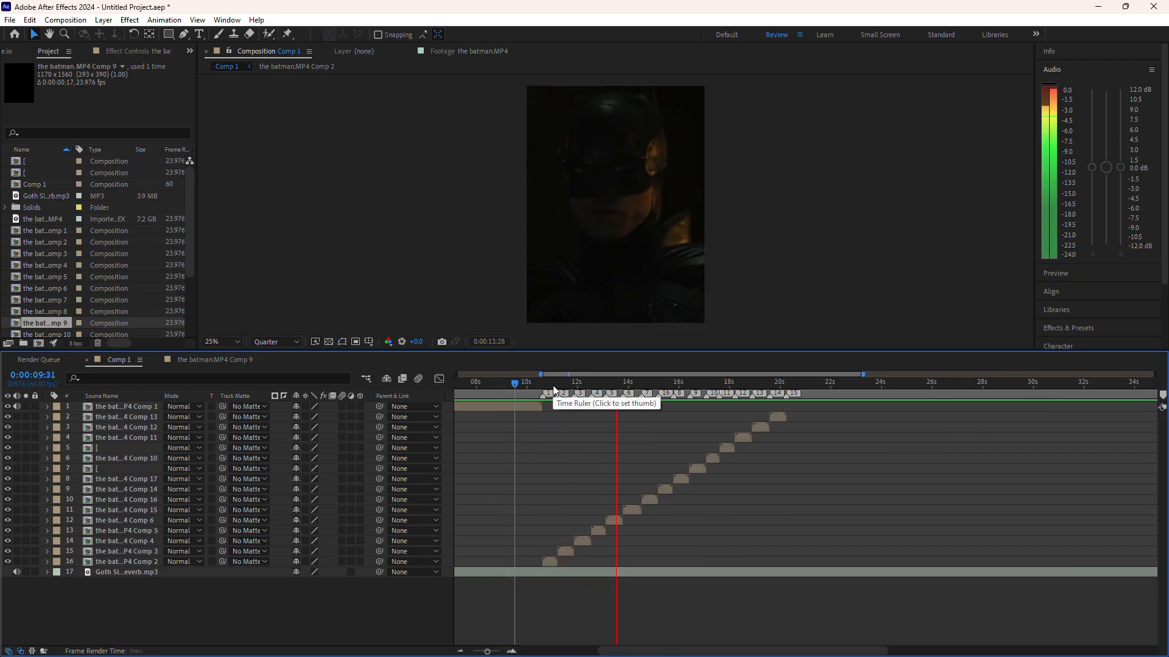
pyautogui.press('space')
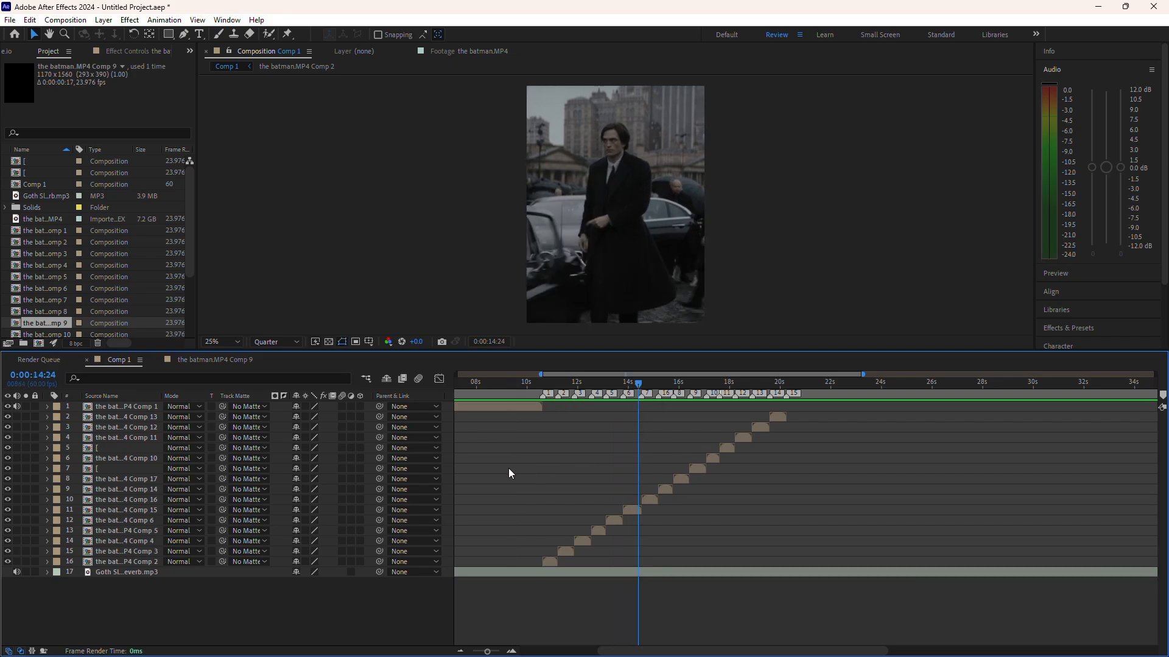
pyautogui.scroll(-3, 509, 468)
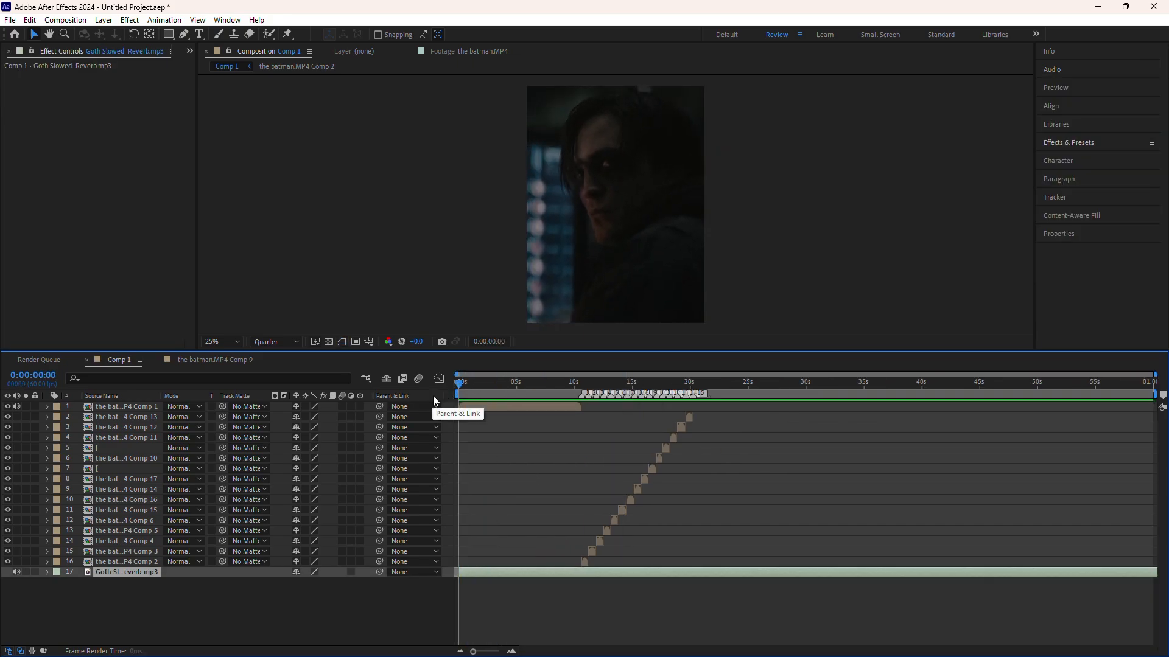
pyautogui.press('space')
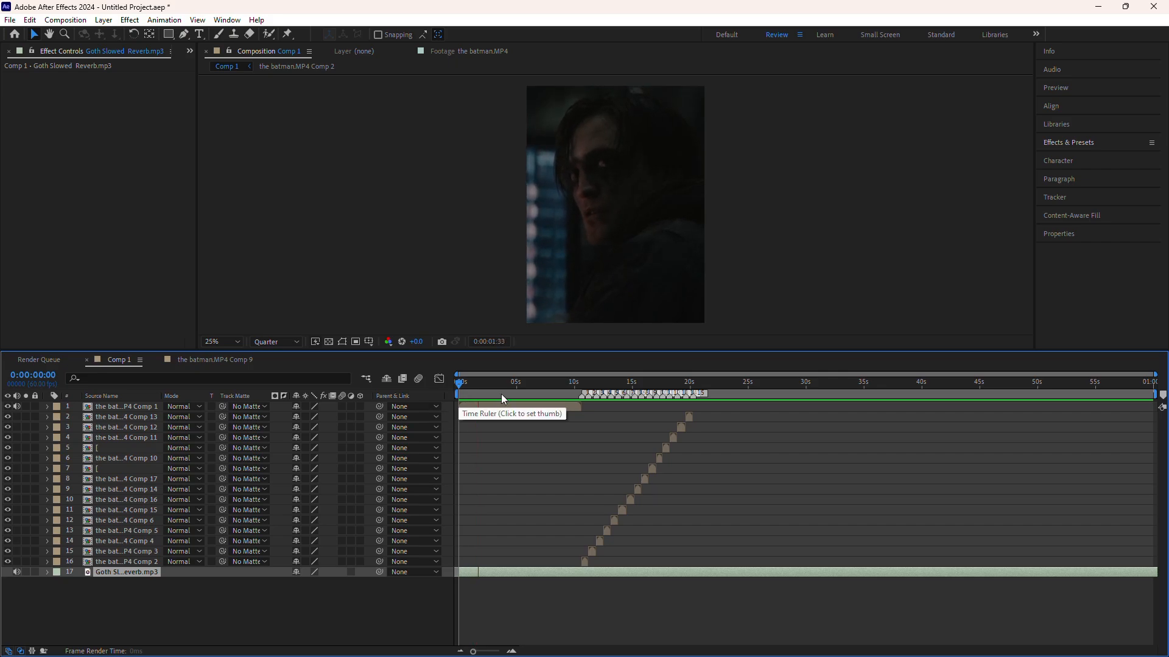
pyautogui.press('space')
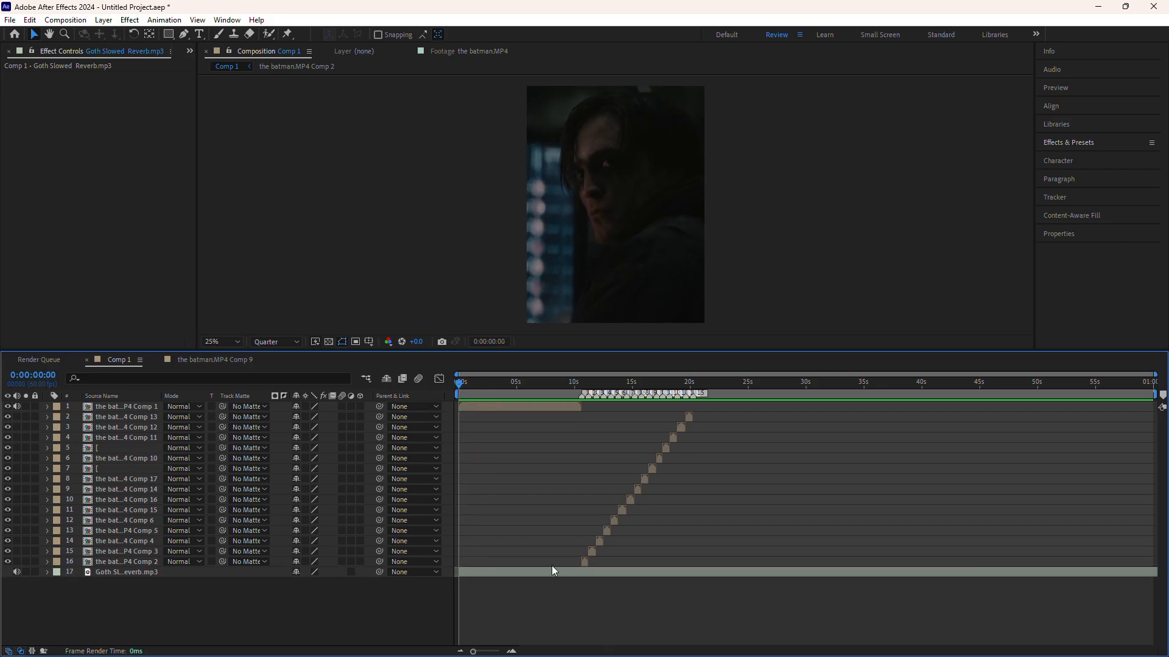
# Split the Goth Slowed Reverb.mp3 layer at the first beat marker, 0:00:10:37
pyautogui.scroll(5, 585, 399)
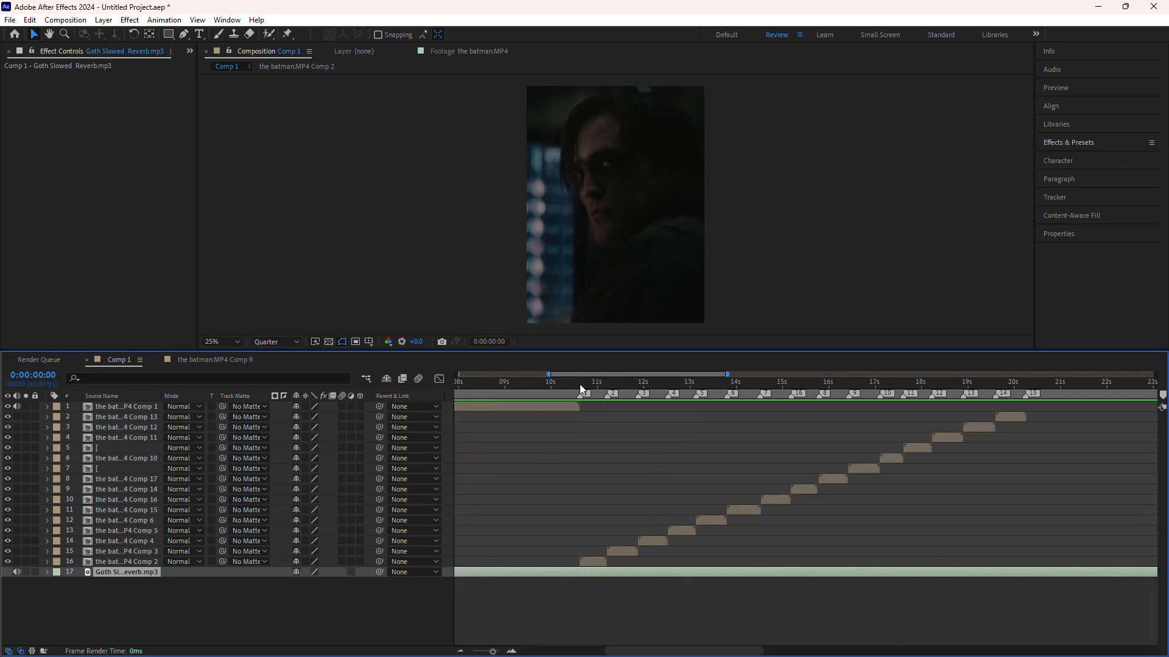
pyautogui.click(579, 385)
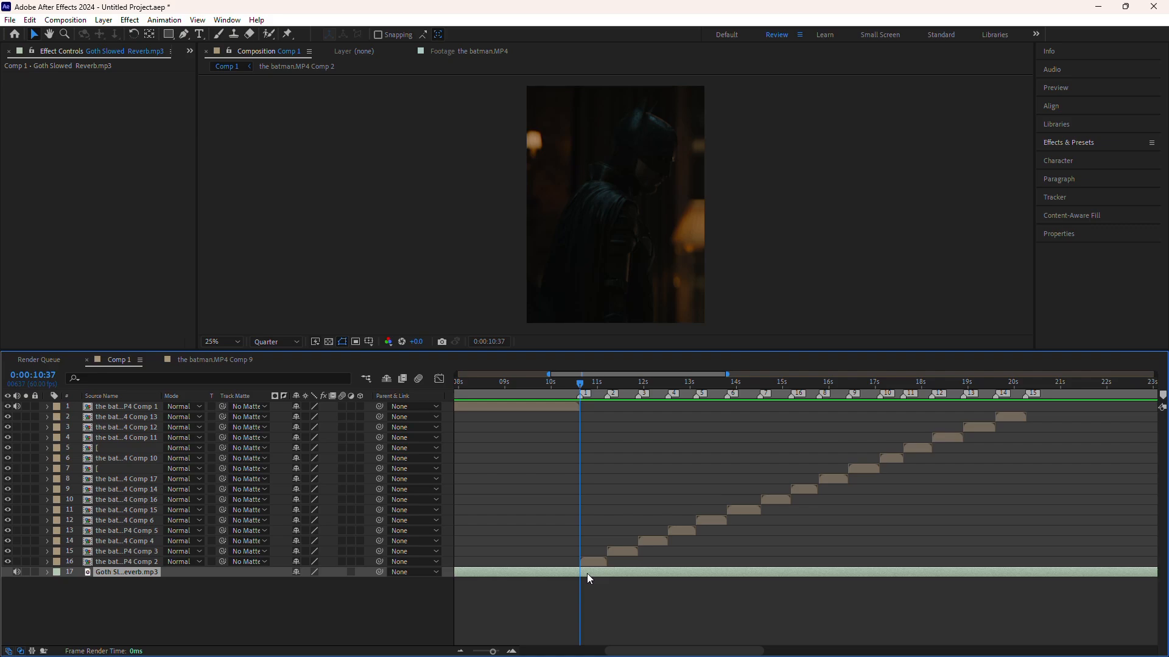
pyautogui.hotkey('ctrl', 'shift', 'd')
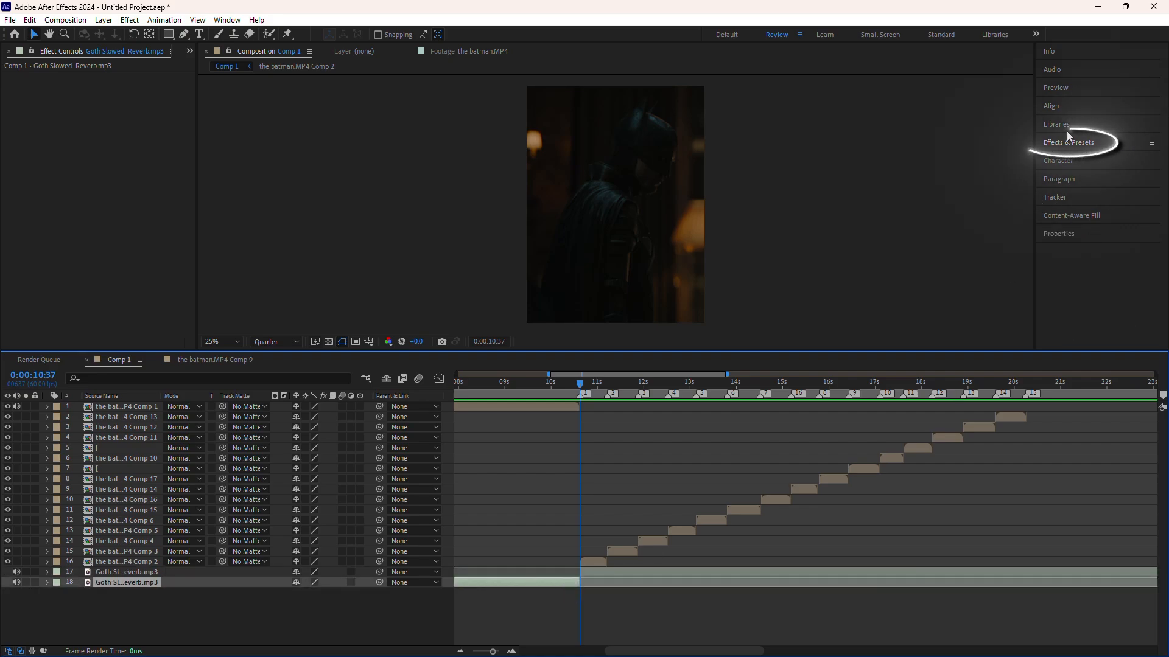
# Find the High-Low Pass audio effect and apply it to the music segment before the first beat marker
pyautogui.click(1069, 143)
pyautogui.click(1073, 155)
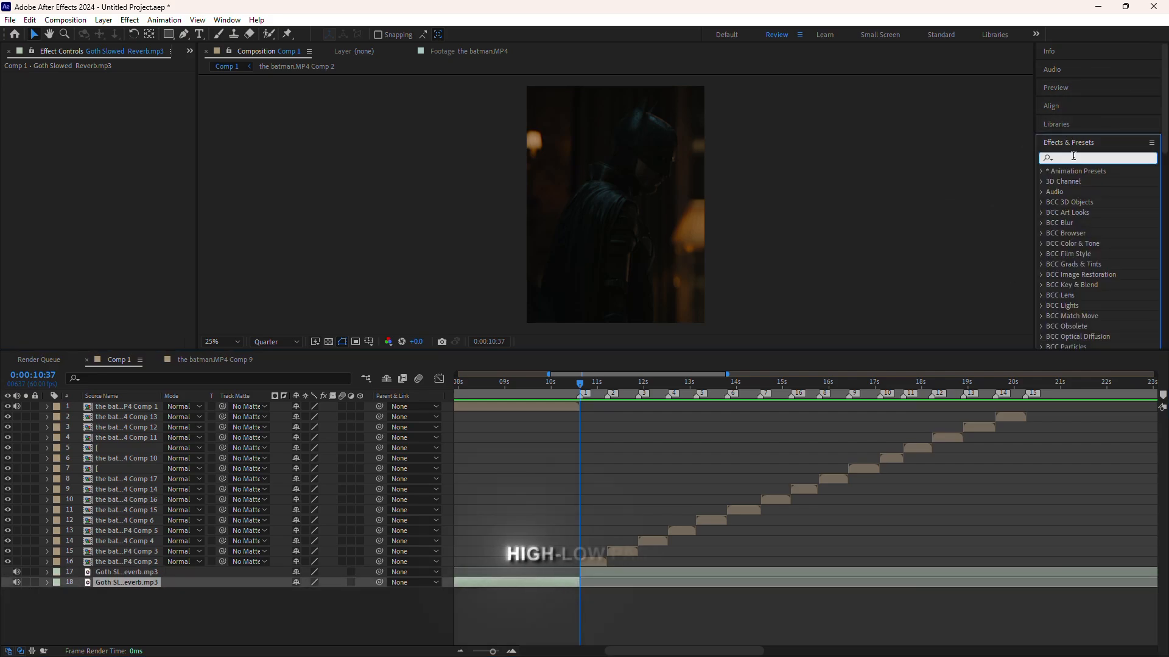
pyautogui.write('high')
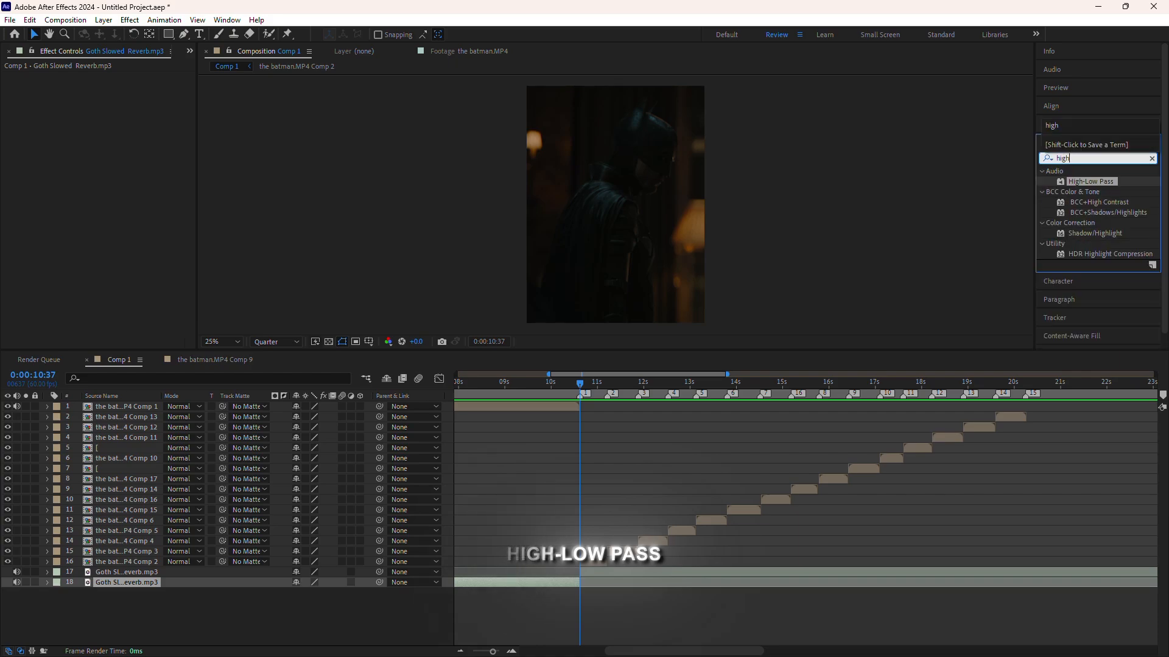
pyautogui.moveTo(1096, 182); pyautogui.dragTo(480, 584)
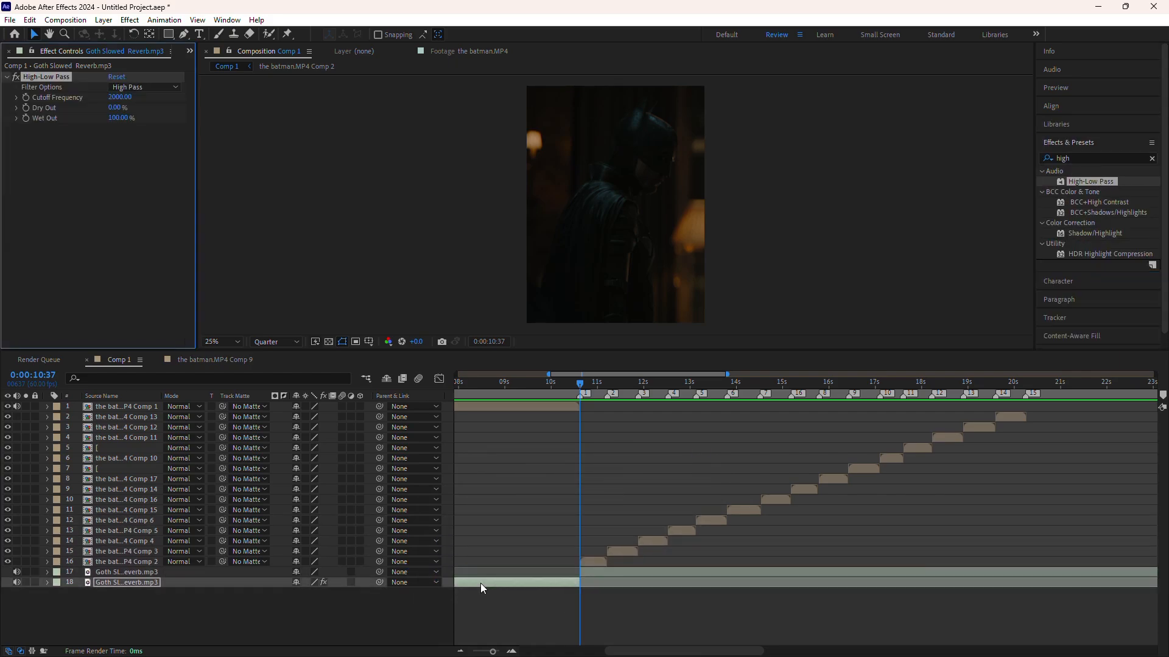
# Switch the music intro's High-Low Pass filter to Low Pass and set its cutoff frequency to 500
pyautogui.click(142, 87)
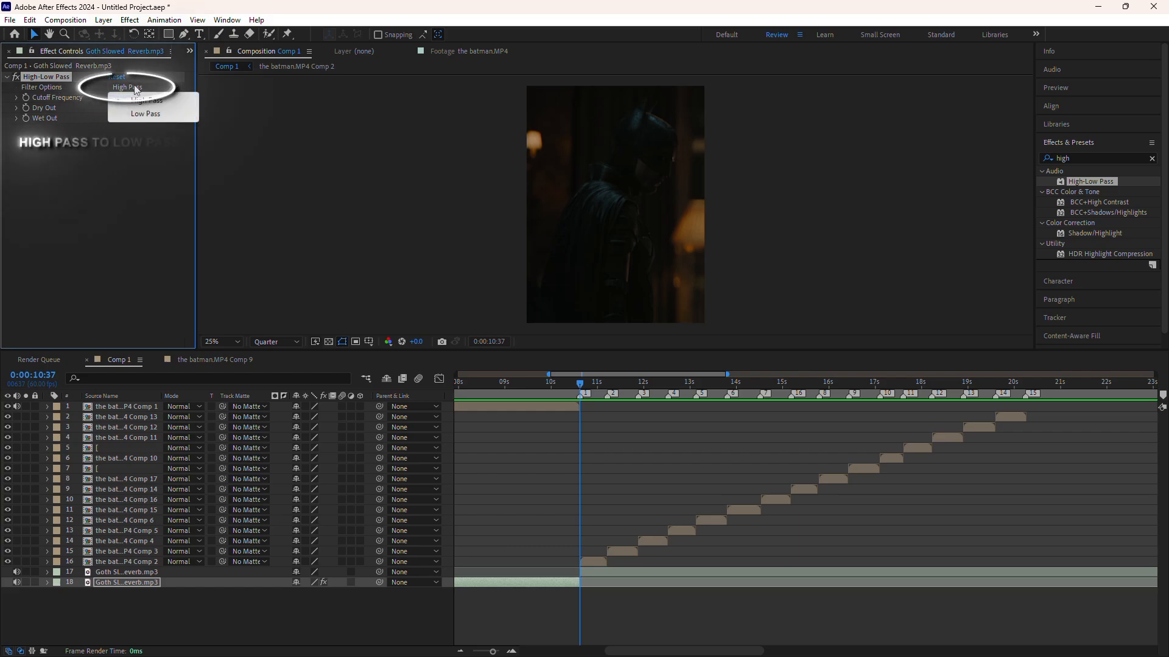
pyautogui.click(146, 114)
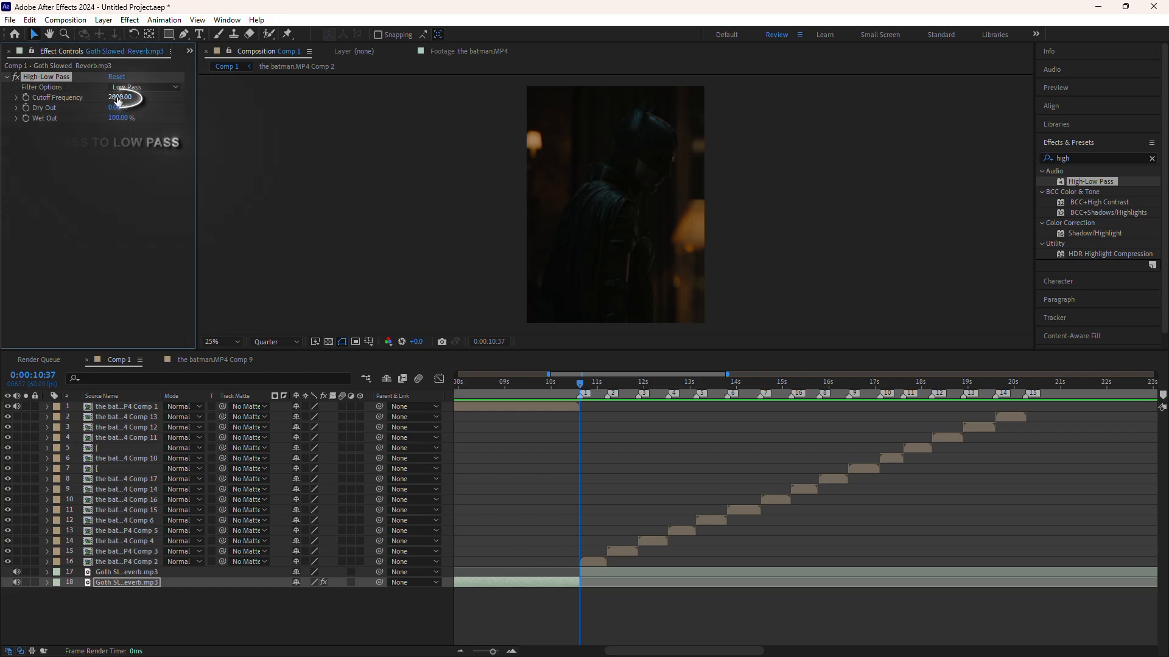
pyautogui.click(117, 98)
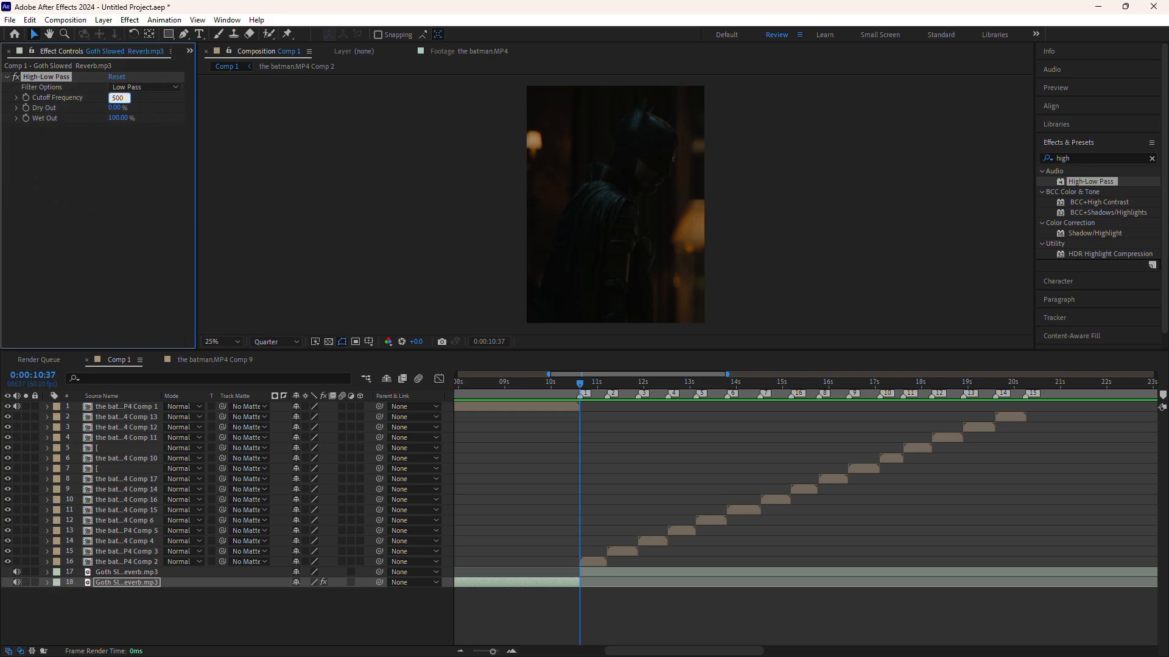
pyautogui.press('Return')
# Play the filtered intro from the composition's start
pyautogui.press(';')
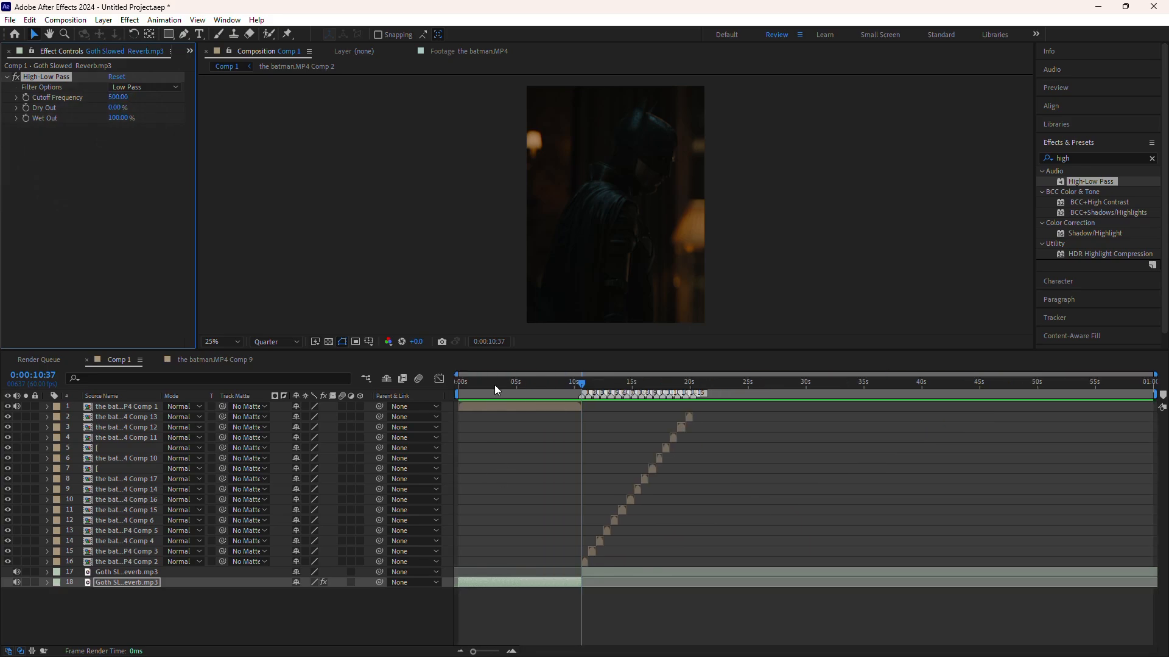
pyautogui.press('Home')
pyautogui.press('space')
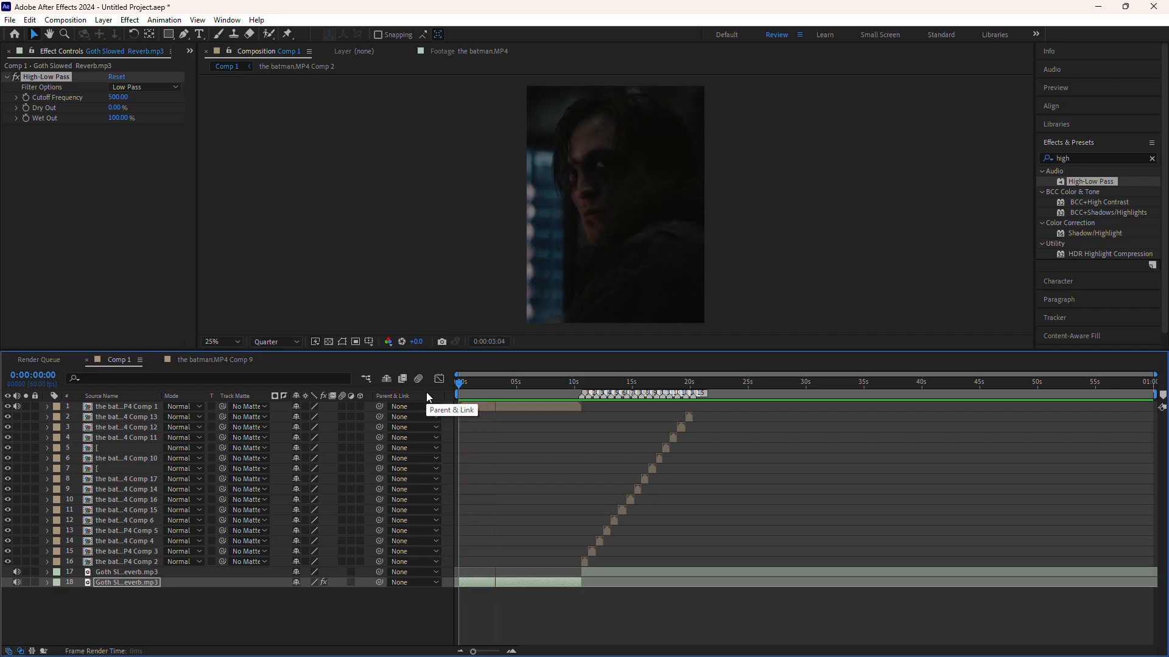
pyautogui.press('space')
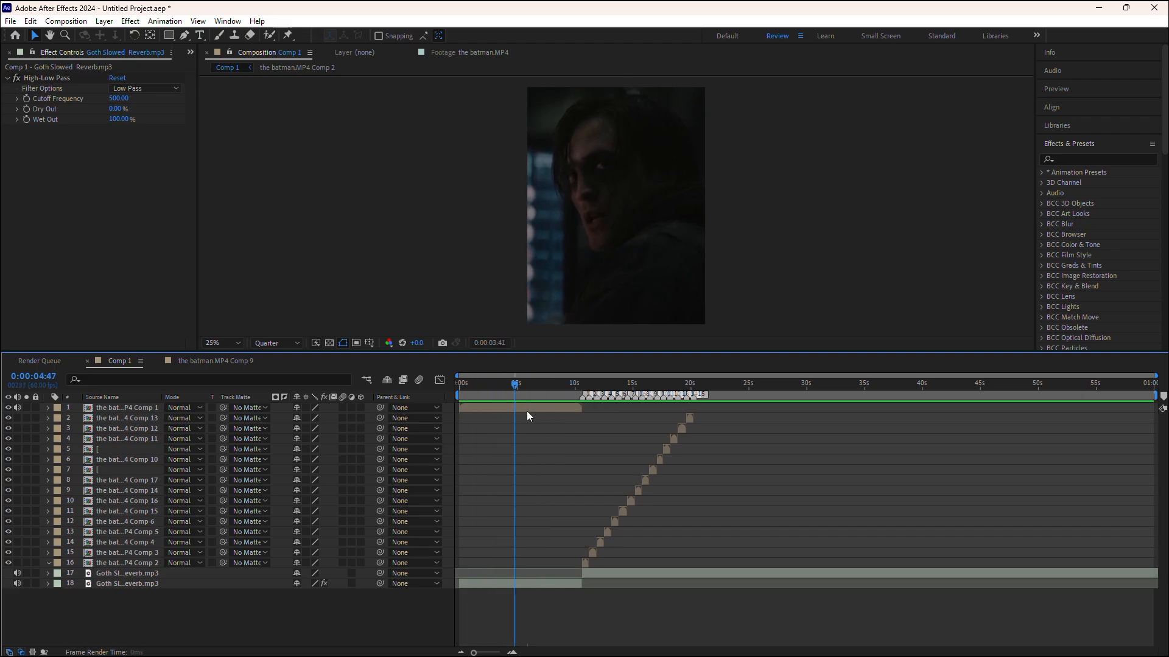
# Move to the first beat marker at 0:00:10:37 and apply Twixtor Pro to the batman.MP4 Comp 2 clip
pyautogui.click(562, 392)
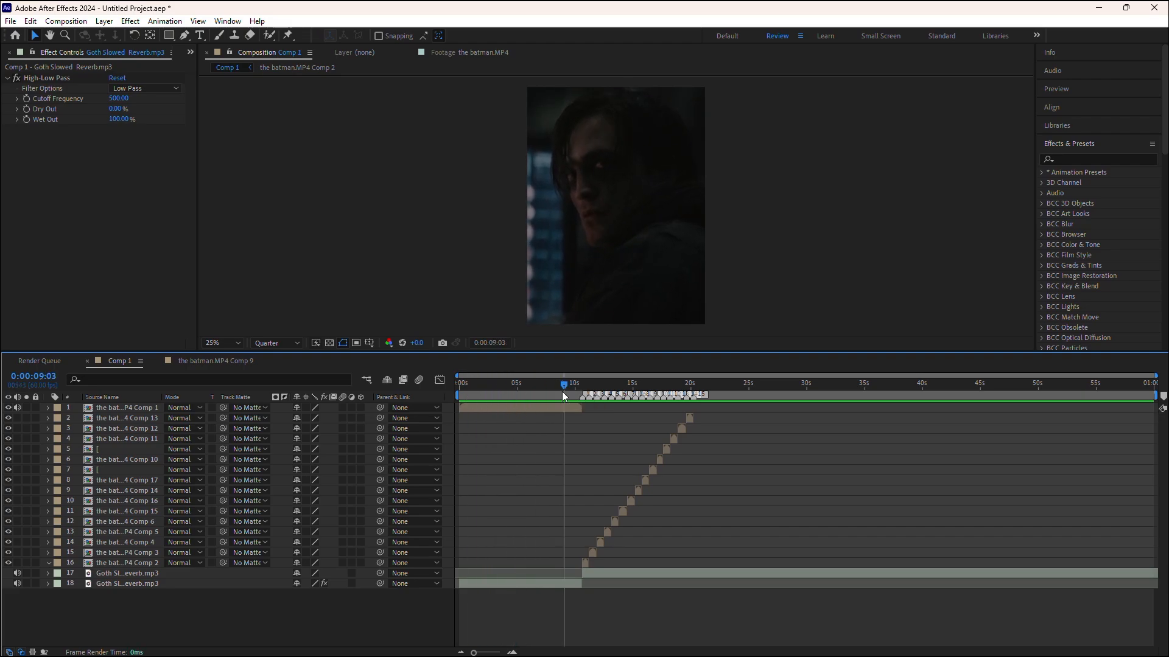
pyautogui.moveTo(562, 392); pyautogui.dragTo(570, 394)
pyautogui.scroll(4, 601, 470)
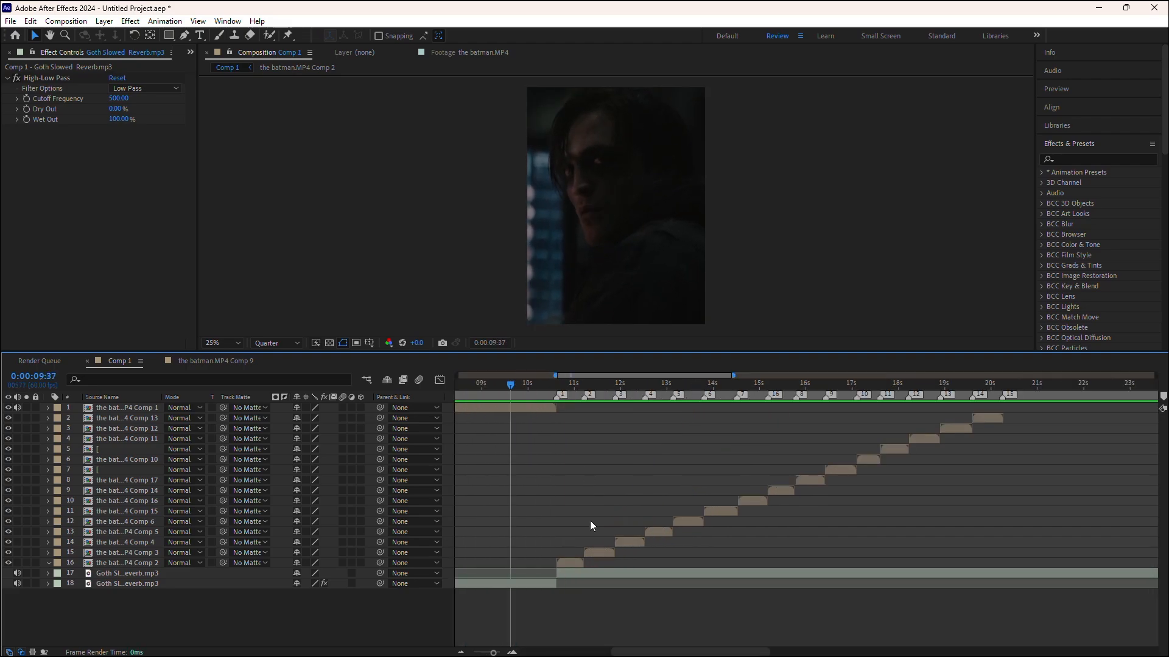
pyautogui.click(573, 566)
pyautogui.moveTo(523, 384); pyautogui.dragTo(557, 401)
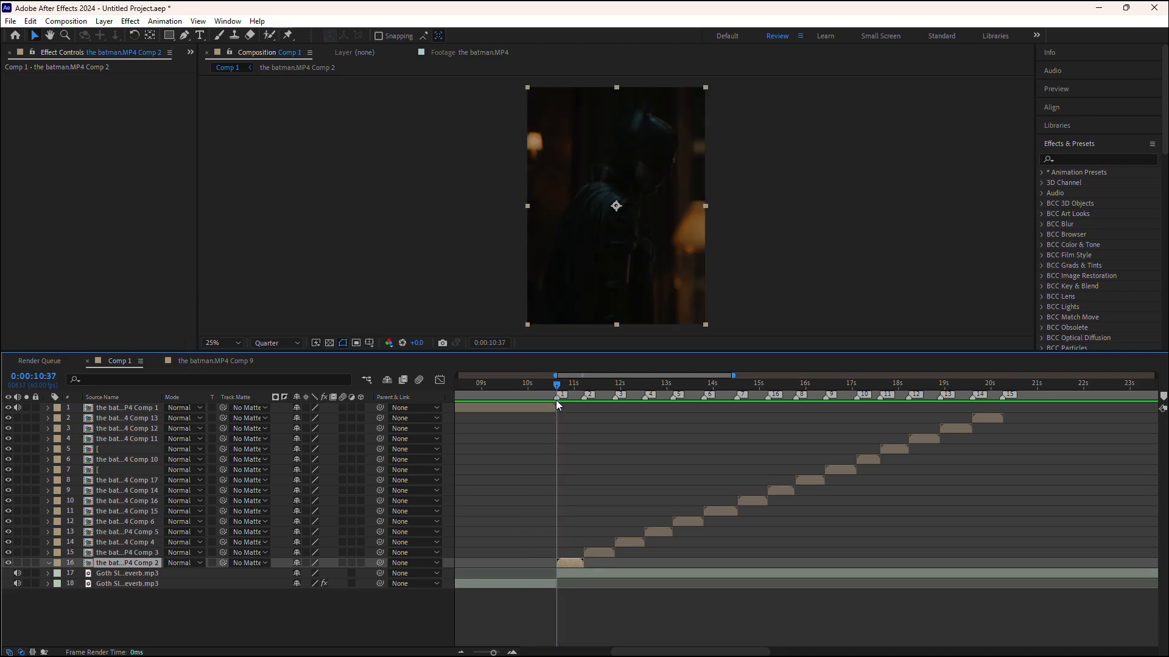
pyautogui.click(1076, 158)
pyautogui.write('tw')
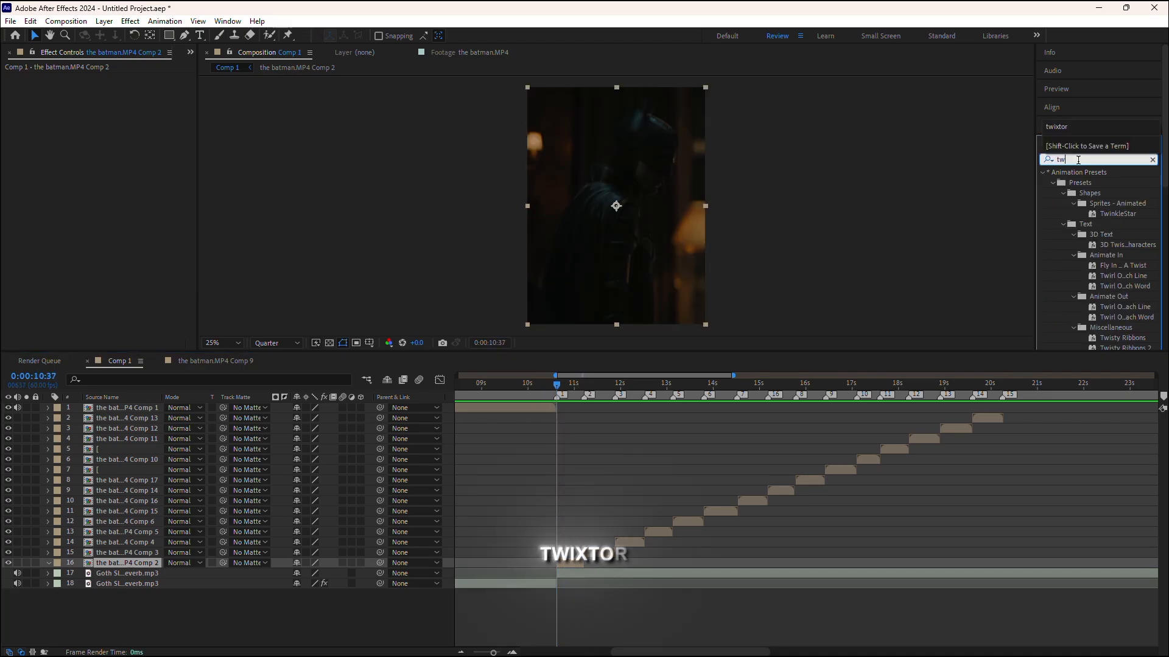
pyautogui.write('ixtor')
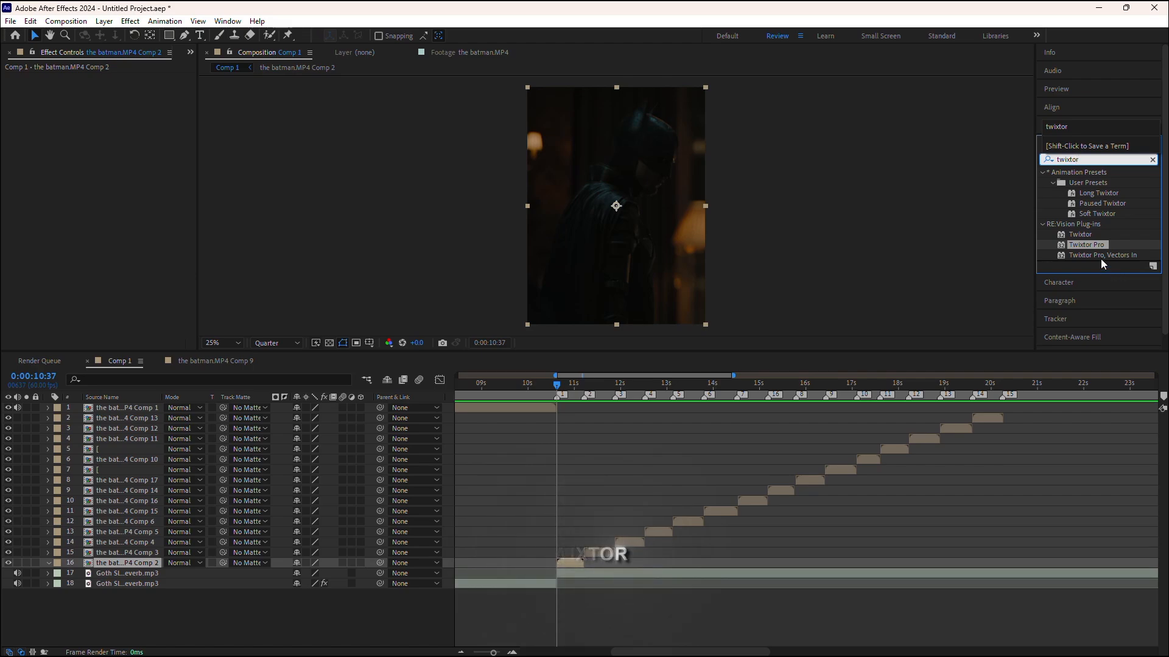
pyautogui.moveTo(1087, 245); pyautogui.dragTo(568, 561)
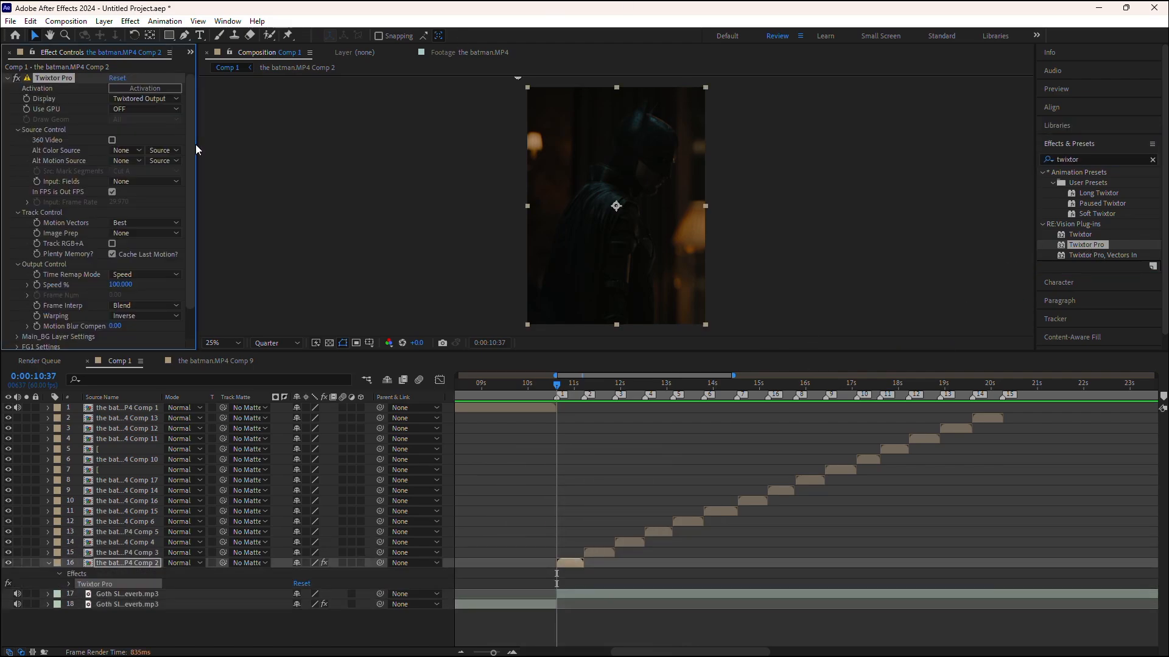
# Set Twixtor Pro's Image Prep to Contrast/Edge Enhance, Frame Interp to Motion Weighted Blend and Warping to Inverse w/ Smart Blend
pyautogui.scroll(-1, 173, 162)
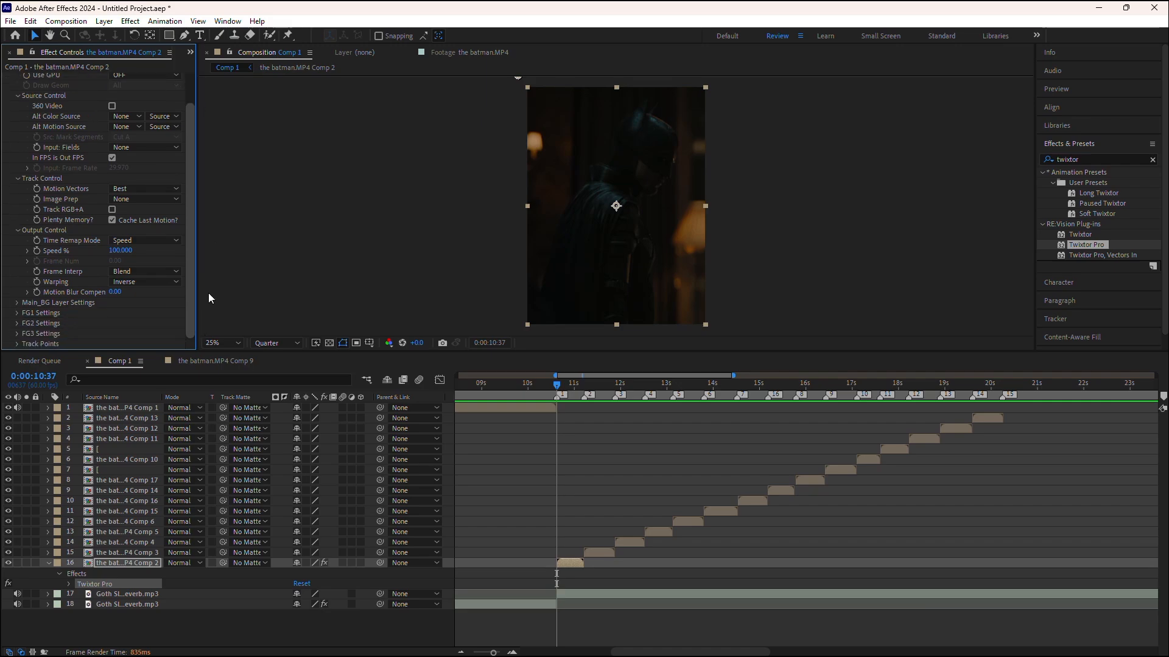
pyautogui.click(141, 199)
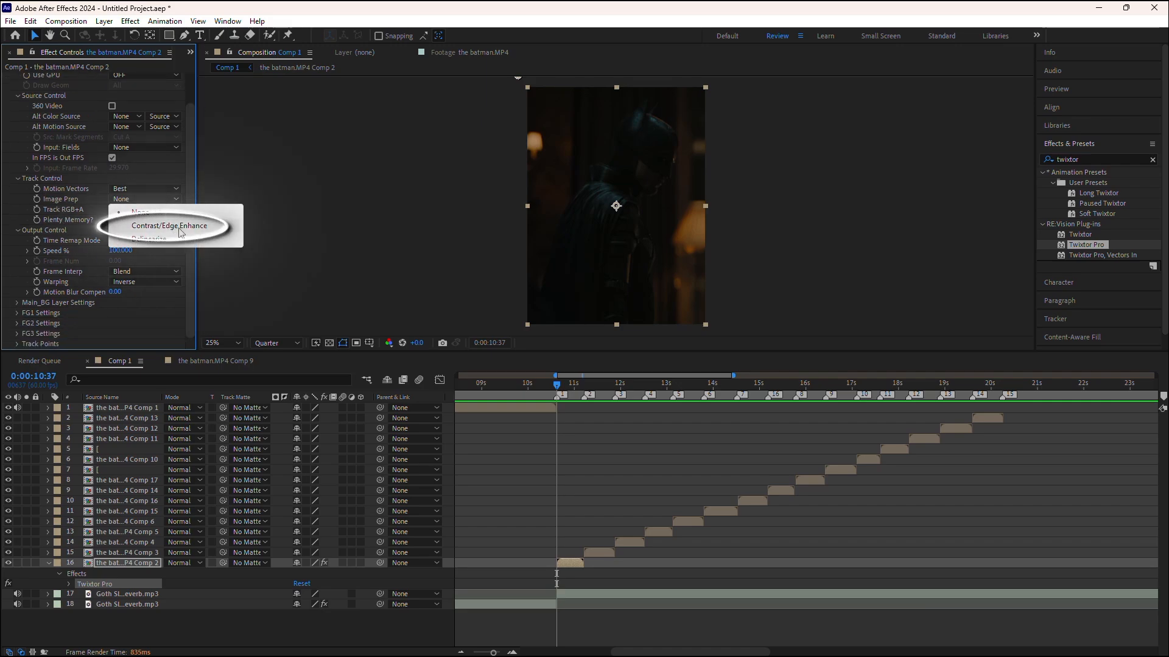
pyautogui.click(170, 225)
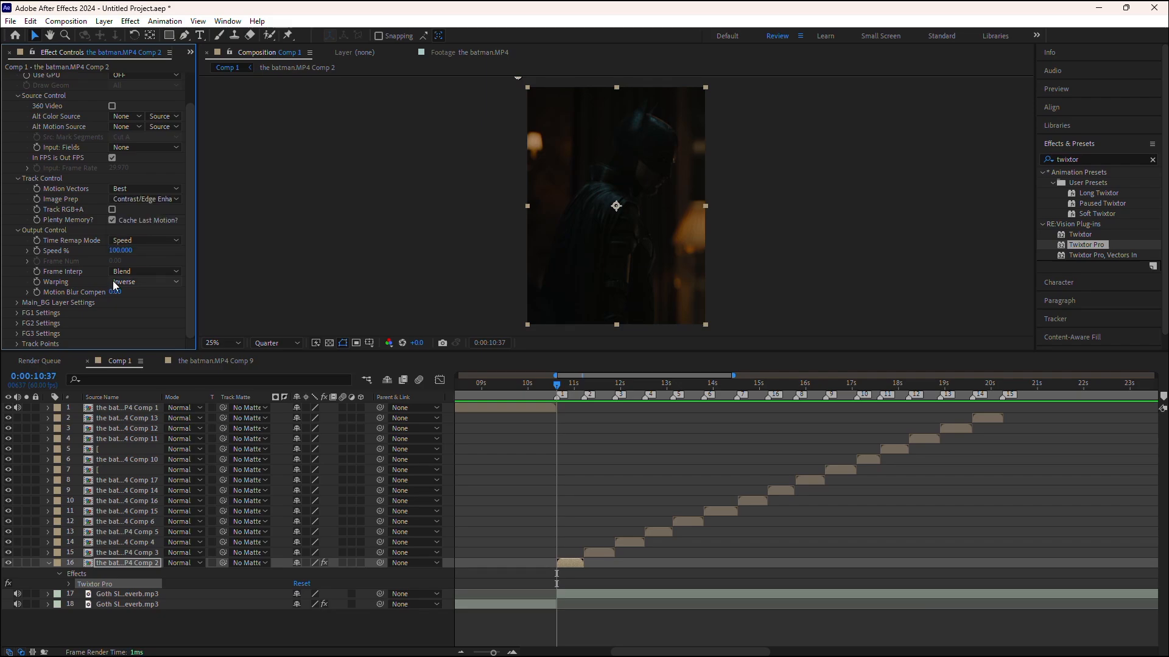
pyautogui.click(146, 271)
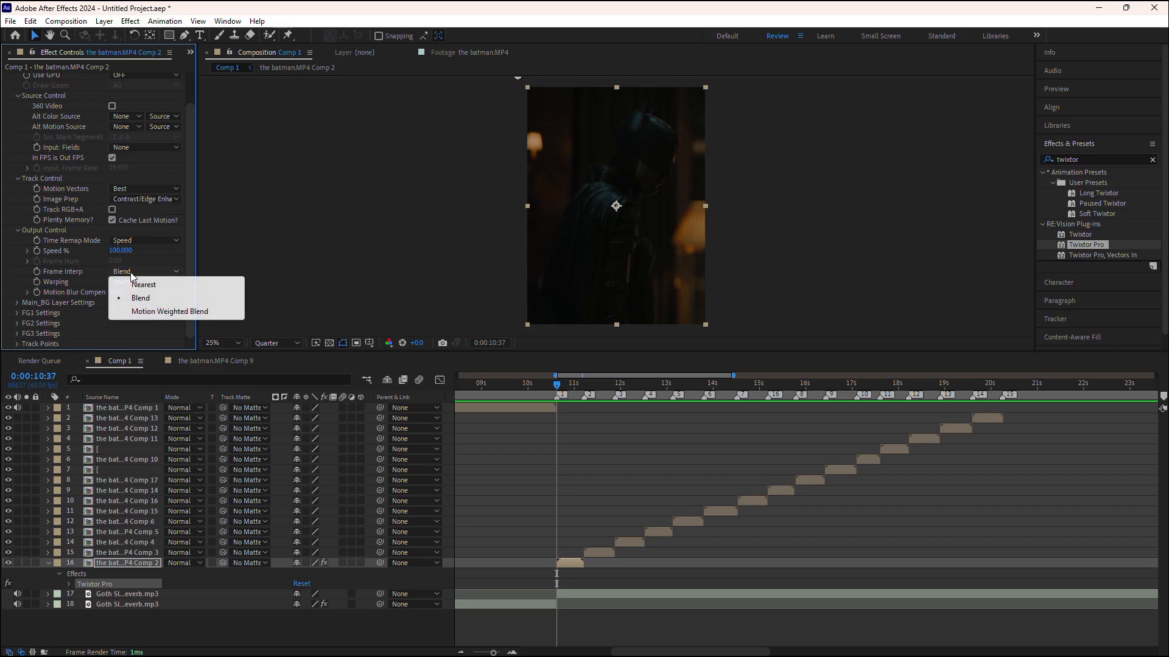
pyautogui.click(171, 312)
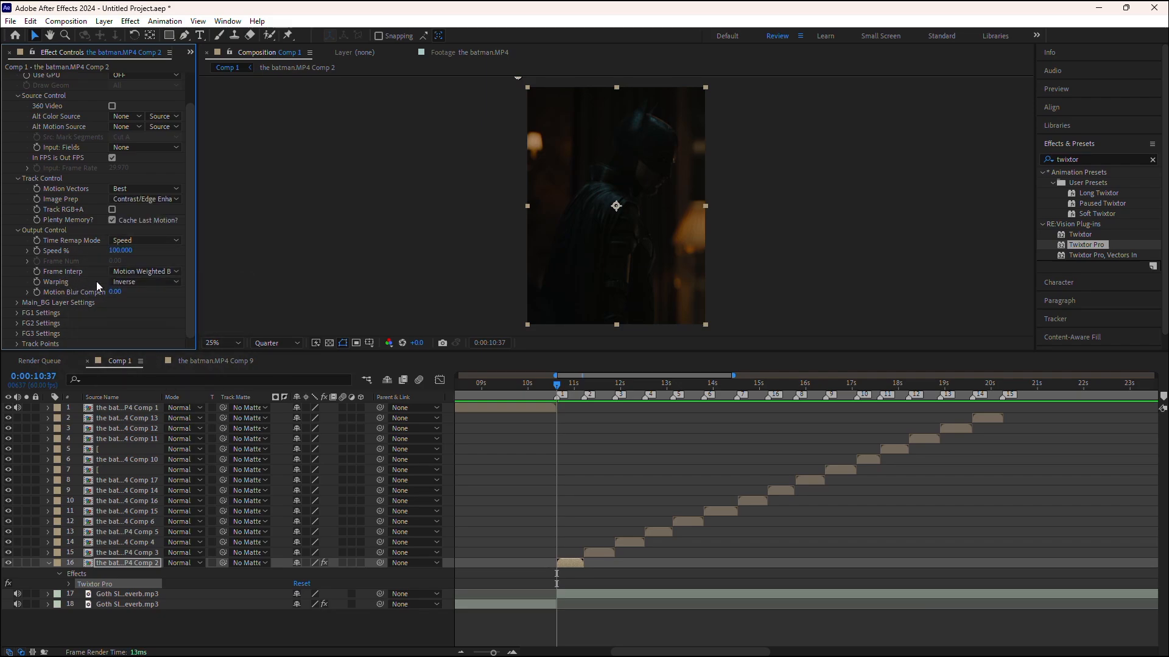
pyautogui.click(146, 282)
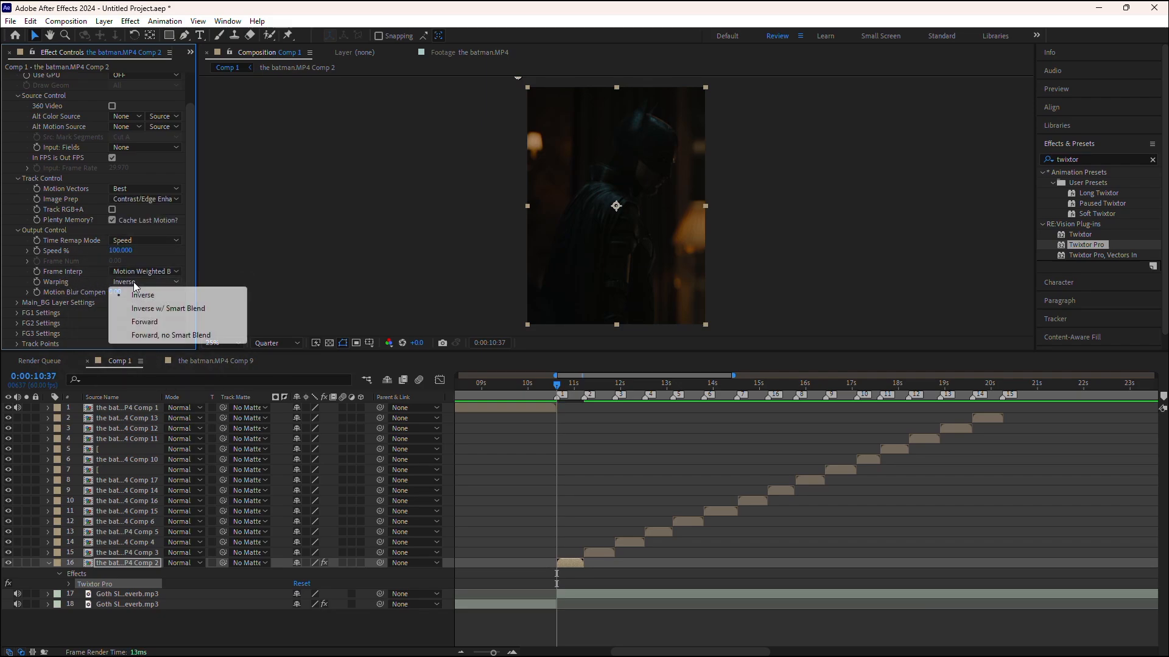
pyautogui.click(171, 310)
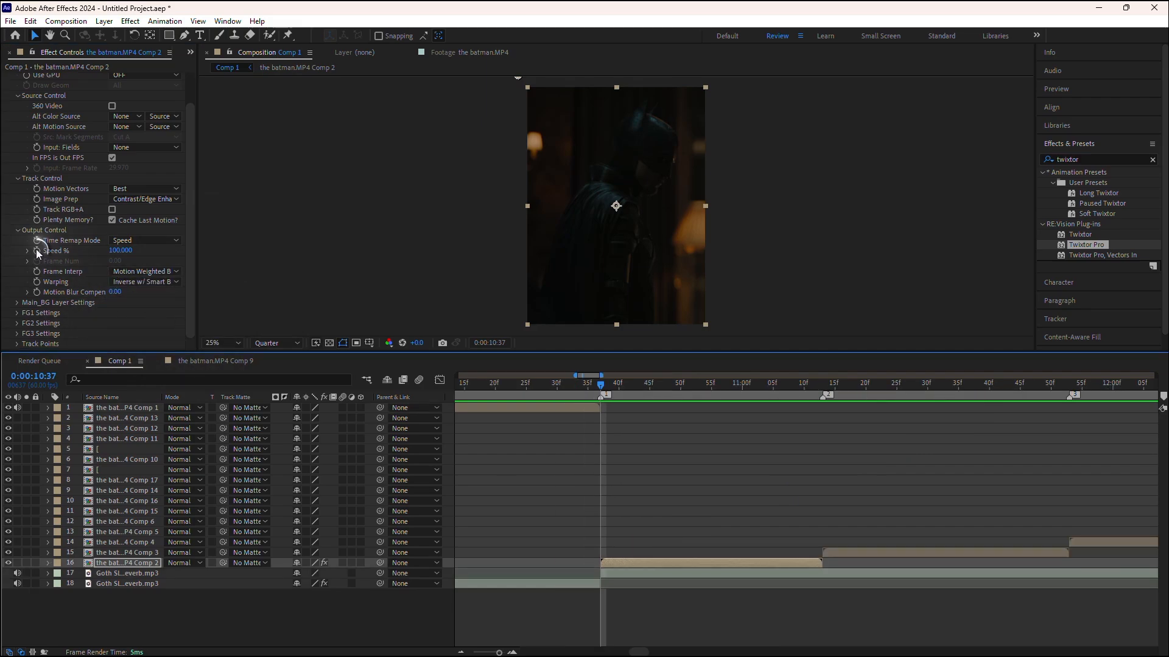
# Keyframe the clip's Twixtor Speed % at 100 on 0:00:10:37 and at 50 on 0:00:10:55
pyautogui.click(38, 250)
pyautogui.click(35, 251)
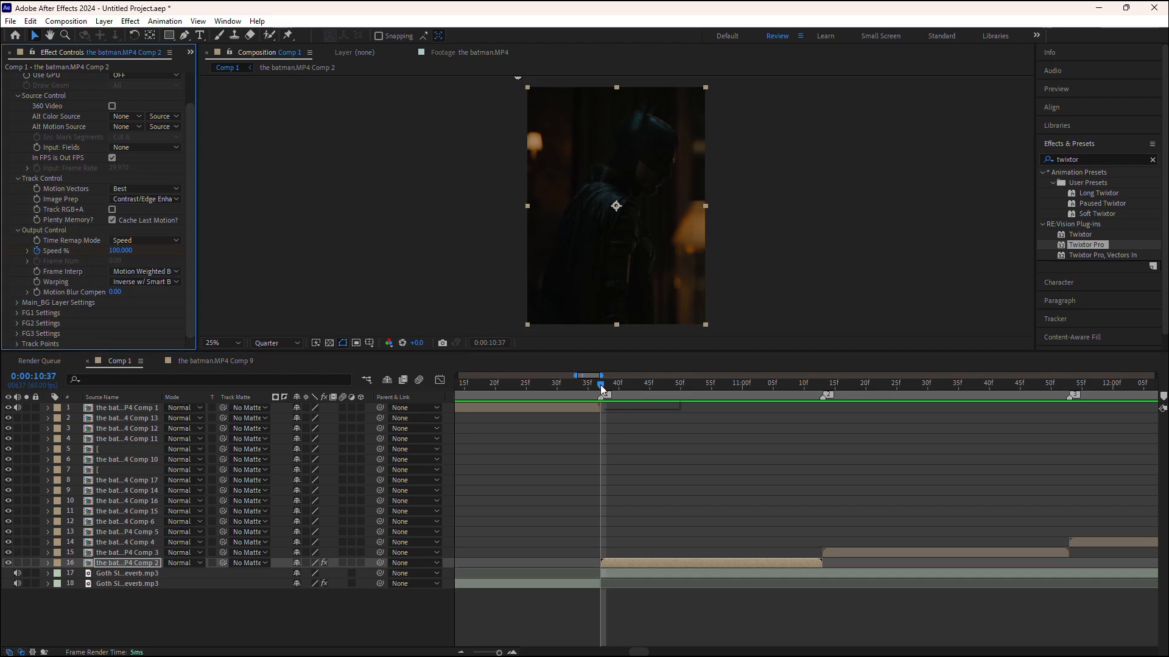
pyautogui.moveTo(600, 385); pyautogui.dragTo(712, 407)
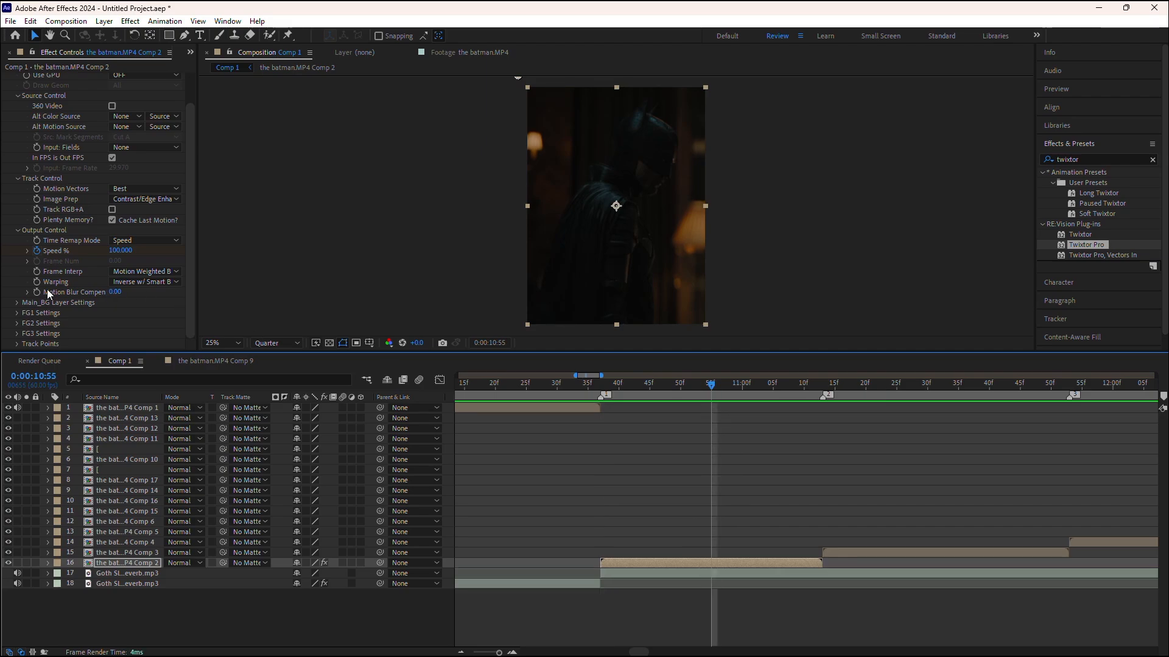
pyautogui.click(120, 251)
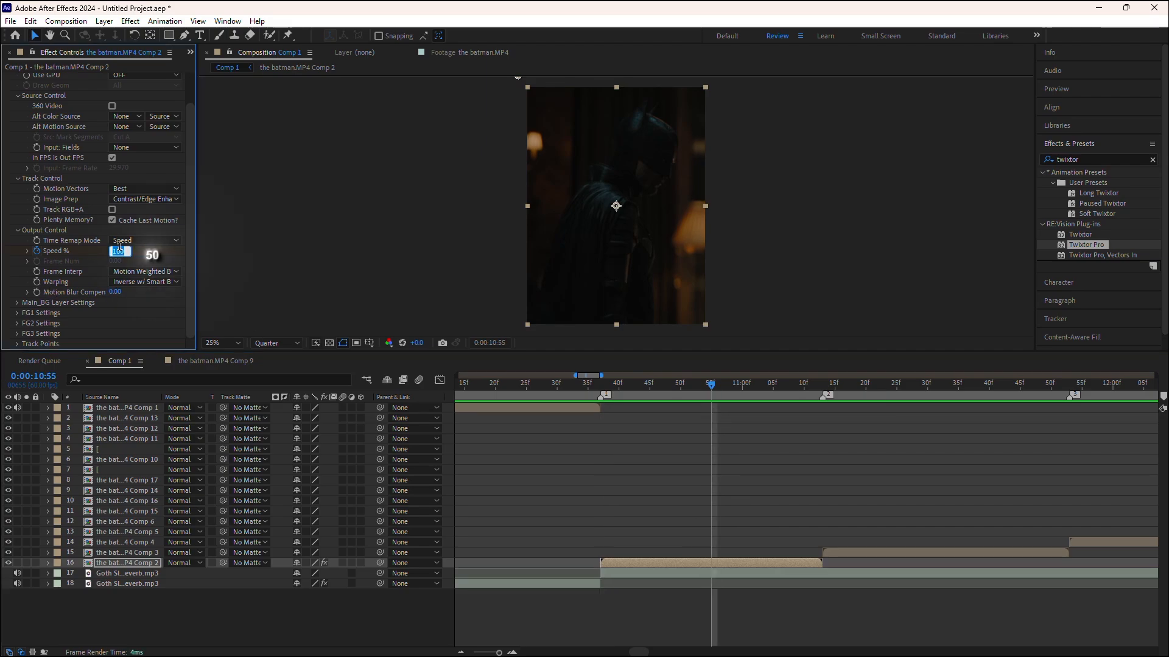
pyautogui.press('Return')
pyautogui.click(711, 385)
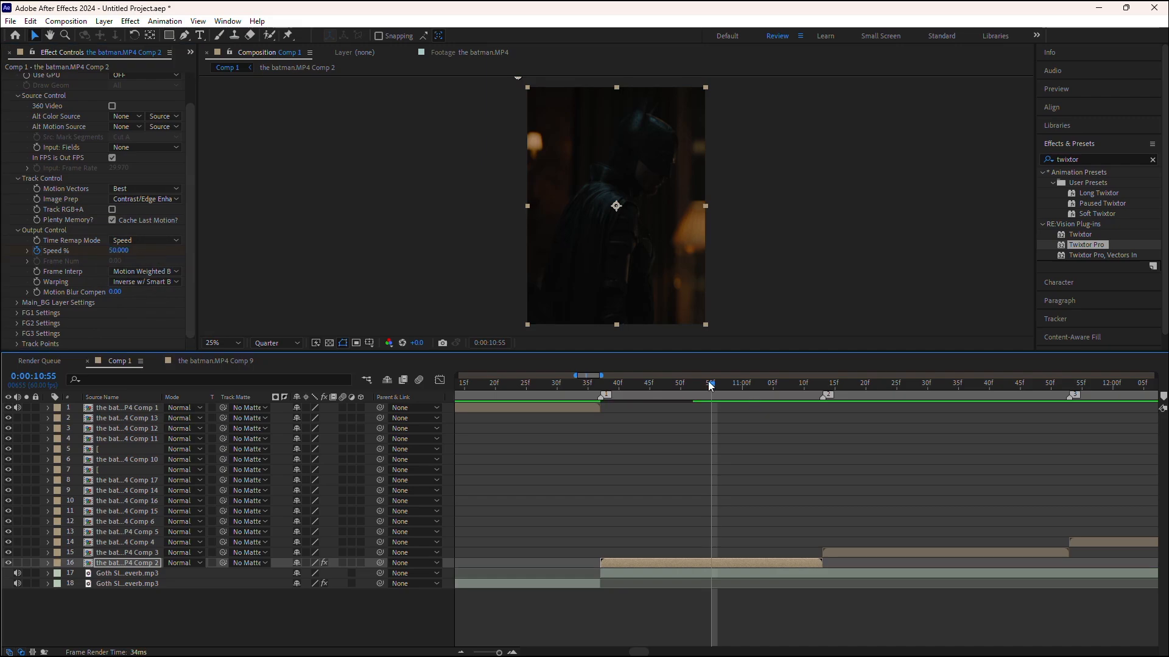
# Add a Twixtor Speed % keyframe of 100 at the clip's end, 0:00:11:13
pyautogui.press('o')
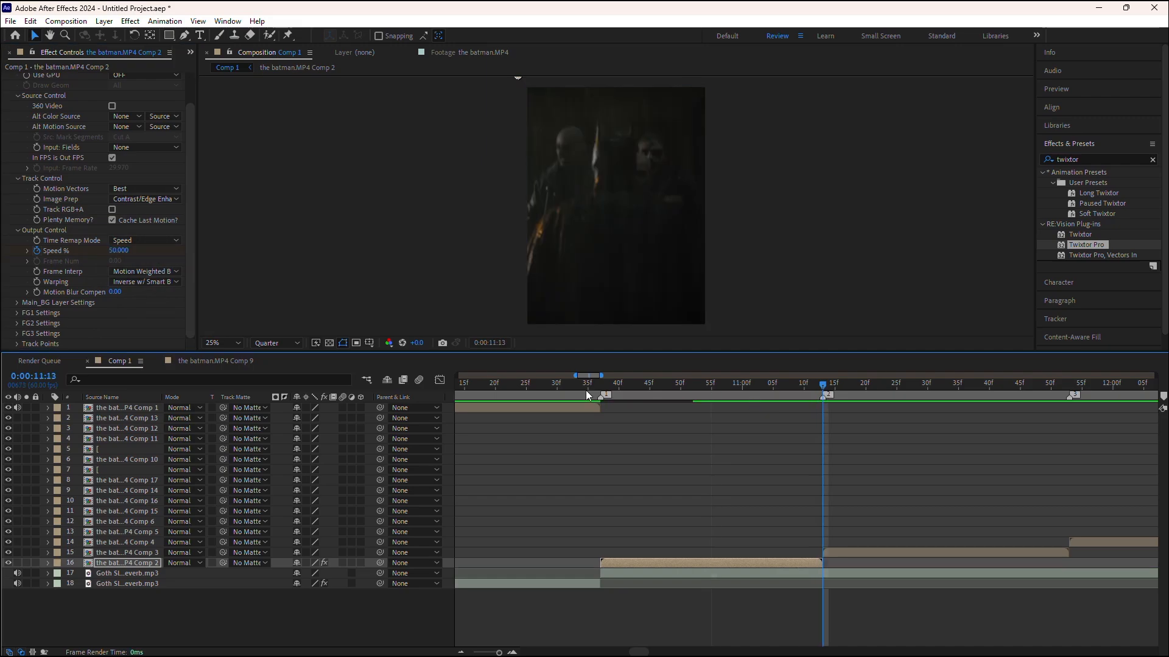
pyautogui.click(118, 251)
pyautogui.write('100')
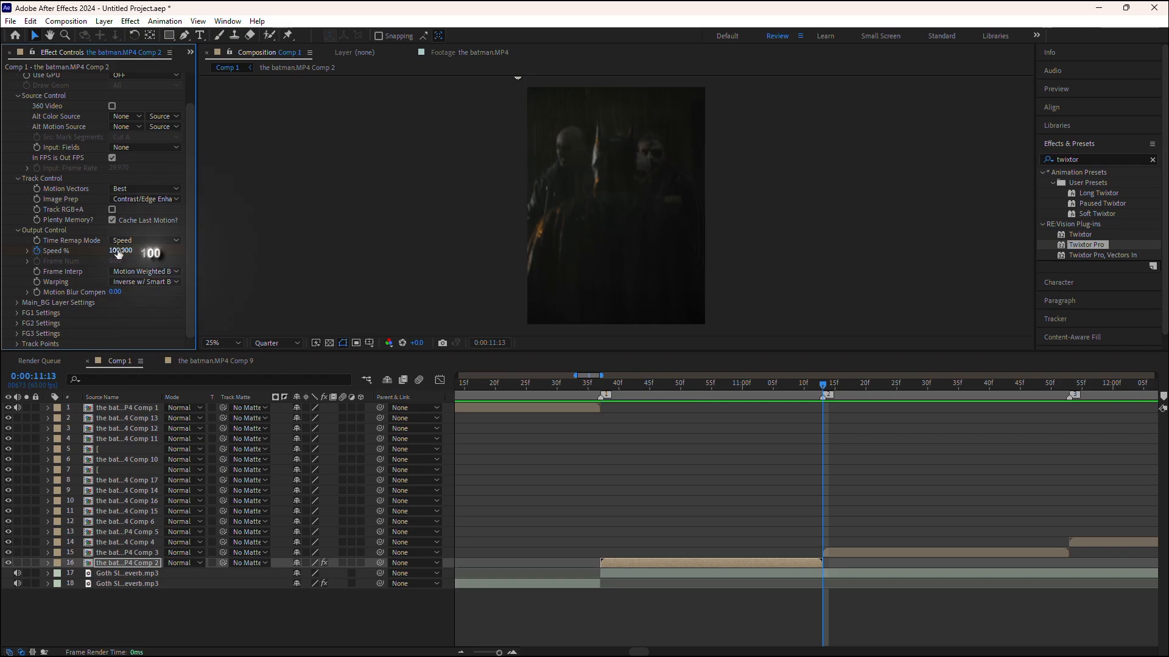
pyautogui.press('Return')
# Reveal the first beat clip's three Speed % keyframes and apply Easy Ease to all of them
pyautogui.click(700, 568)
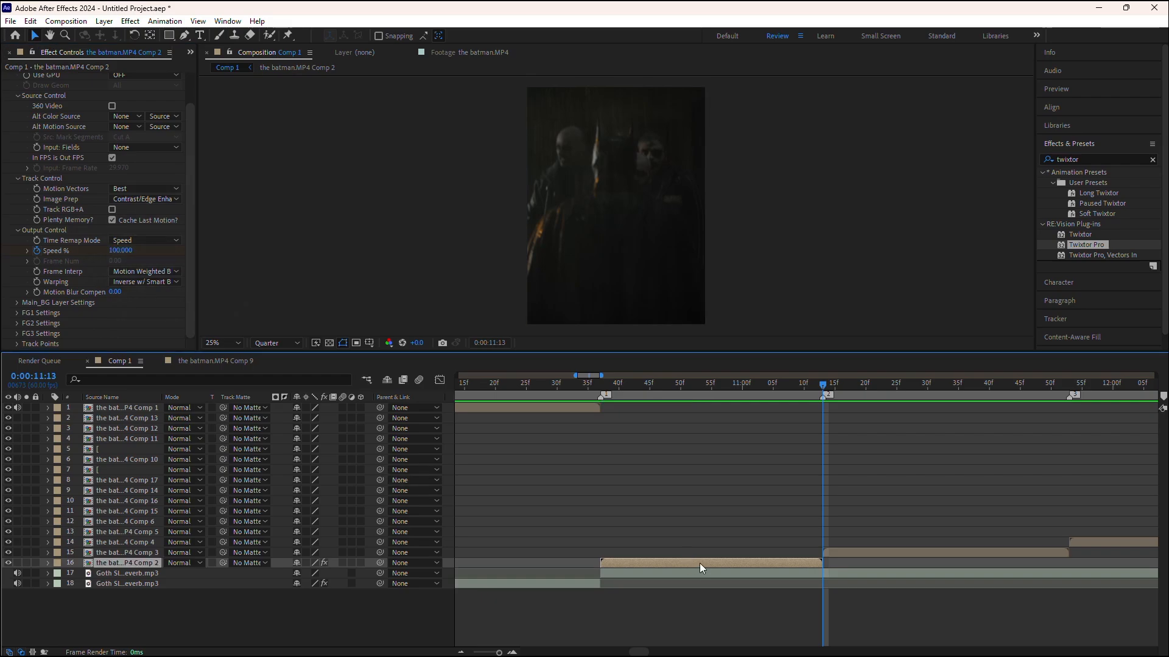
pyautogui.press('u')
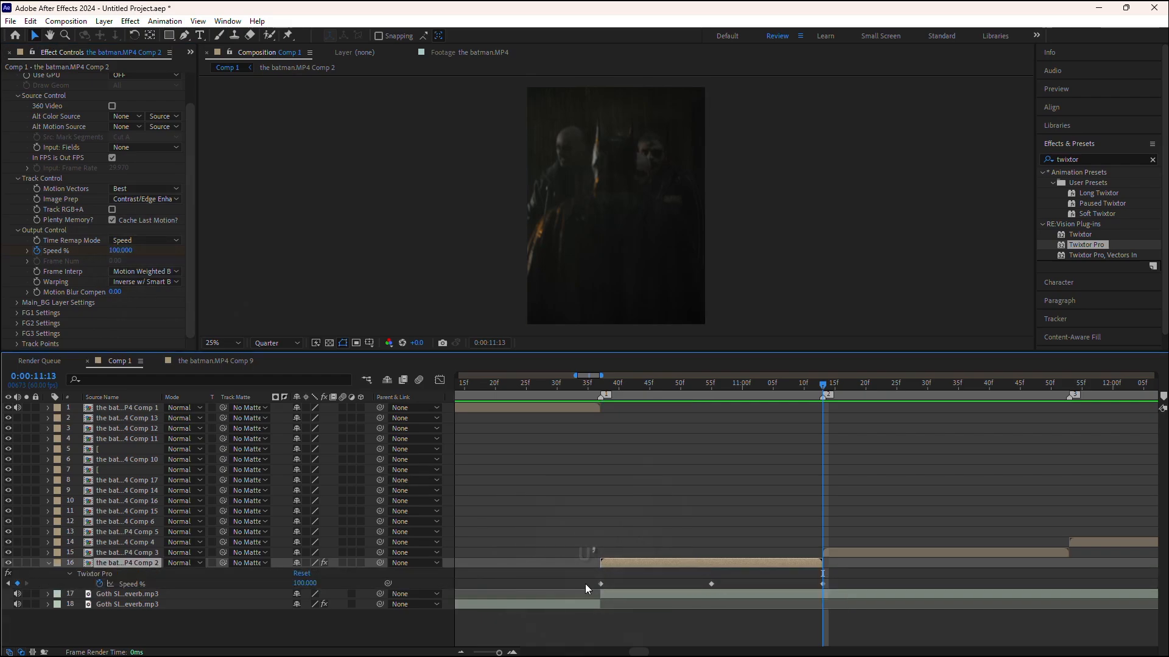
pyautogui.moveTo(564, 579); pyautogui.dragTo(896, 588)
pyautogui.press('F9')
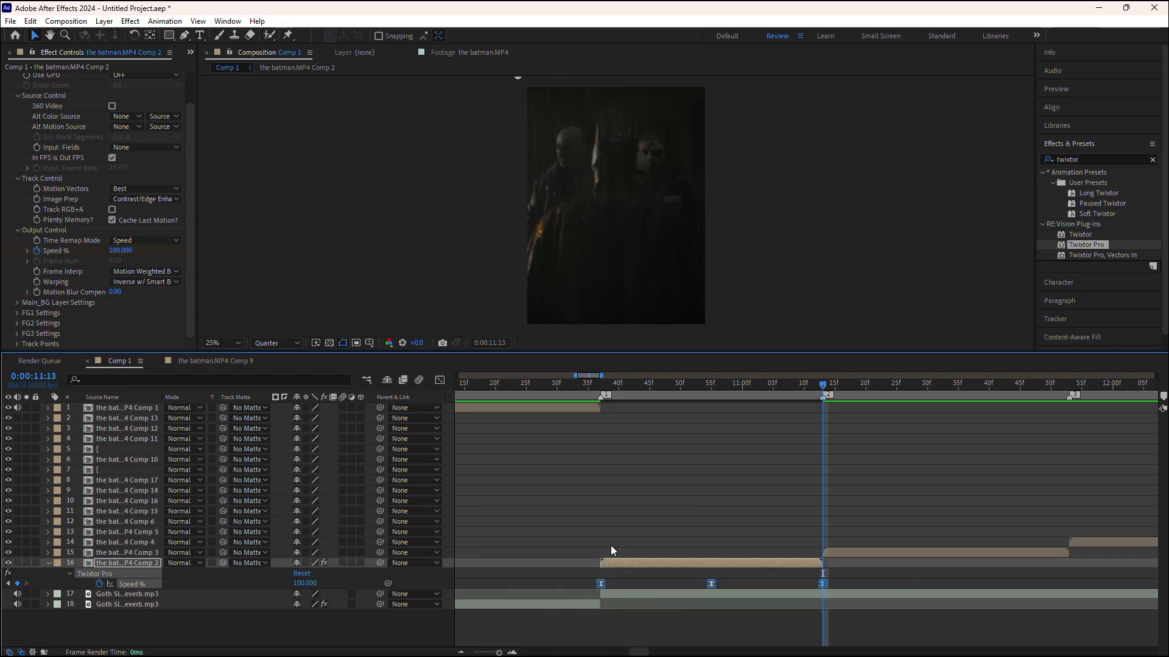
# Show the Speed % keyframes in the Graph Editor as a value graph
pyautogui.hscroll(1, 623, 580)
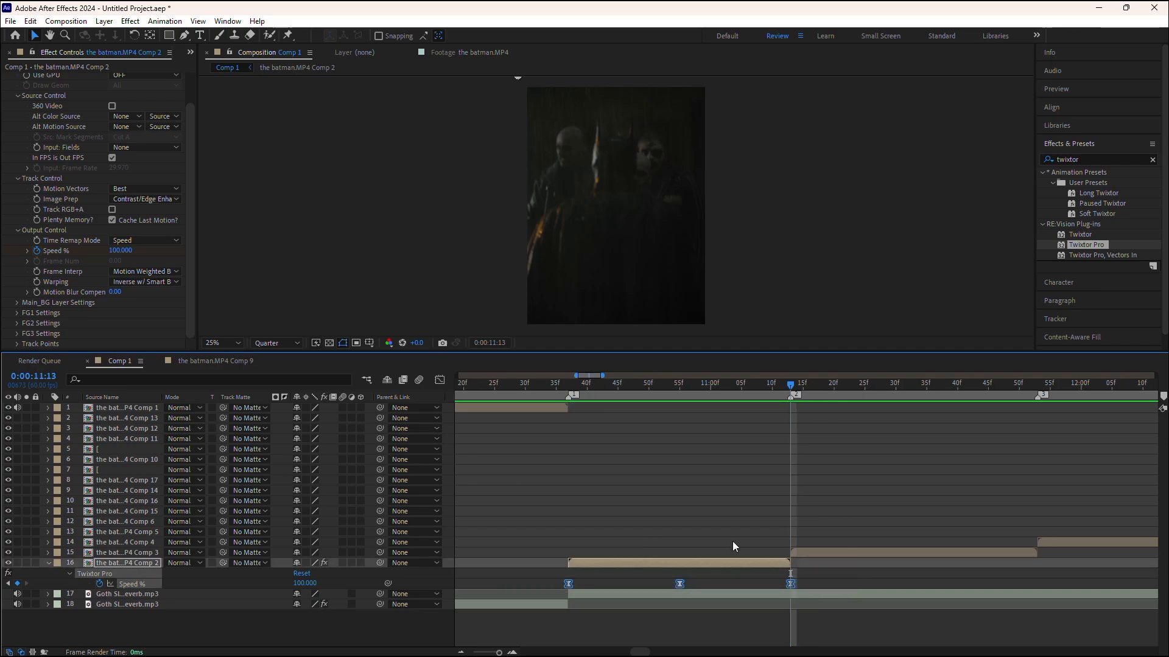
pyautogui.click(440, 380)
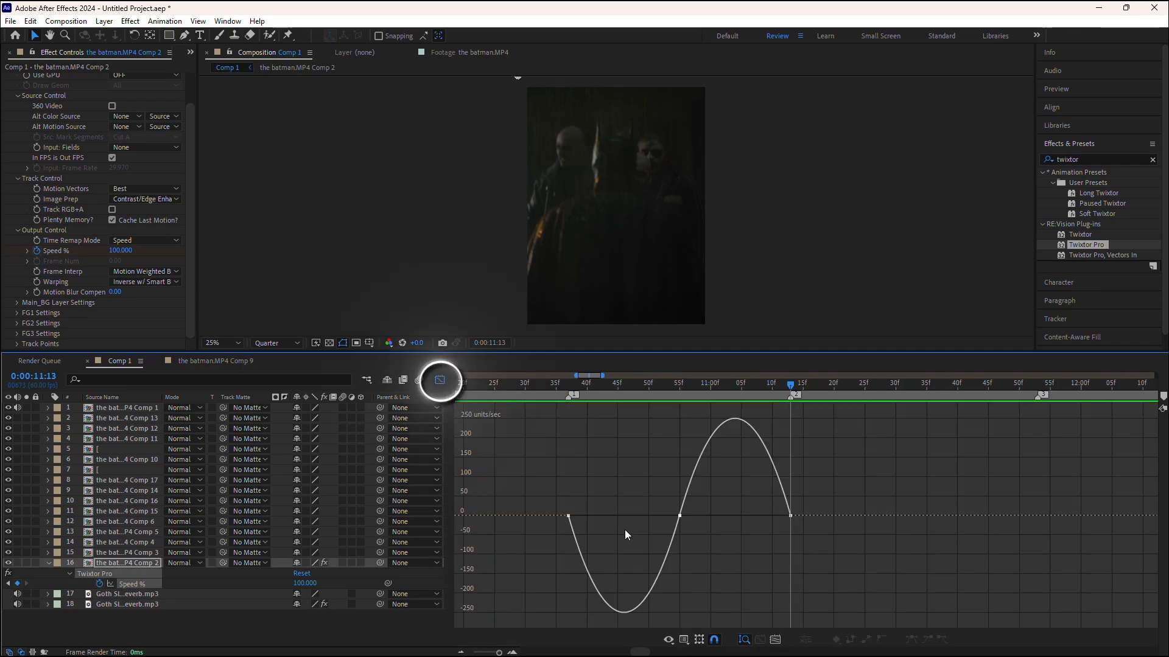
pyautogui.rightClick(589, 490)
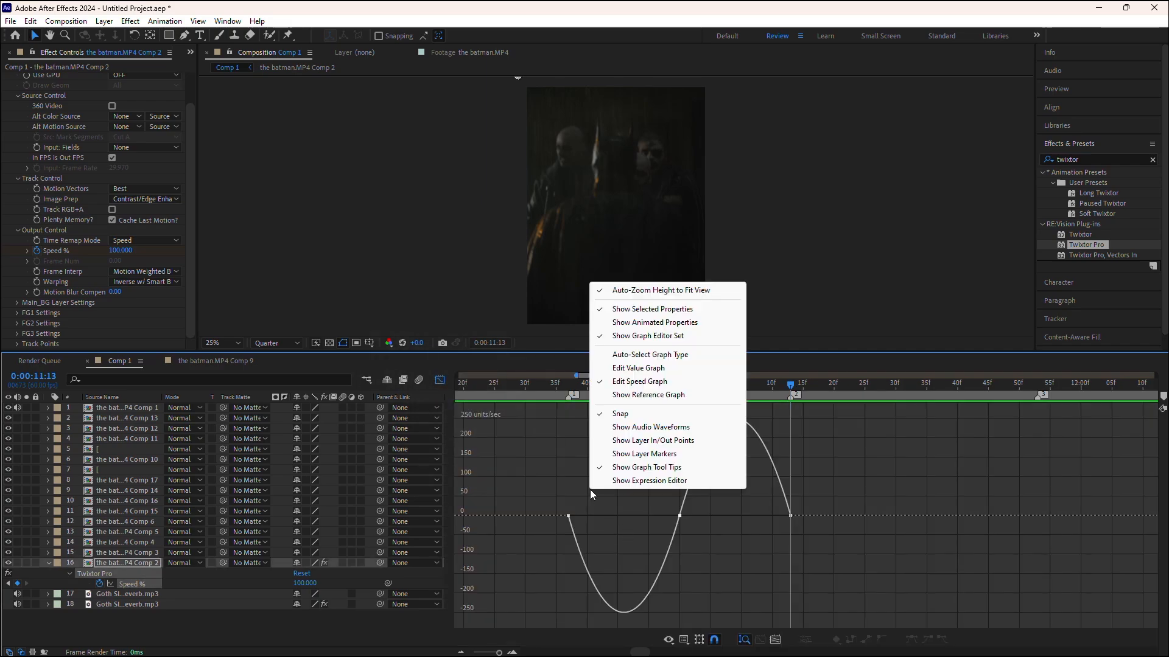
pyautogui.click(639, 369)
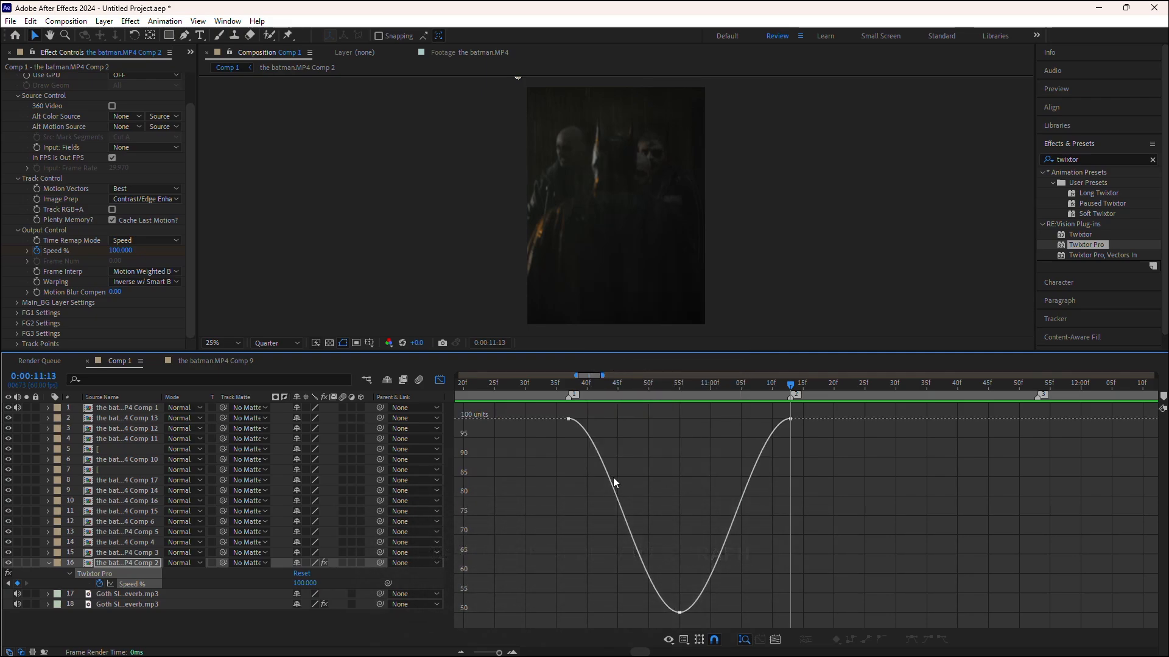
# Shape the Speed % value graph into a rounded U with steep outer ends, and close the Graph Editor
pyautogui.scroll(3, 584, 419)
pyautogui.moveTo(517, 409); pyautogui.dragTo(648, 466)
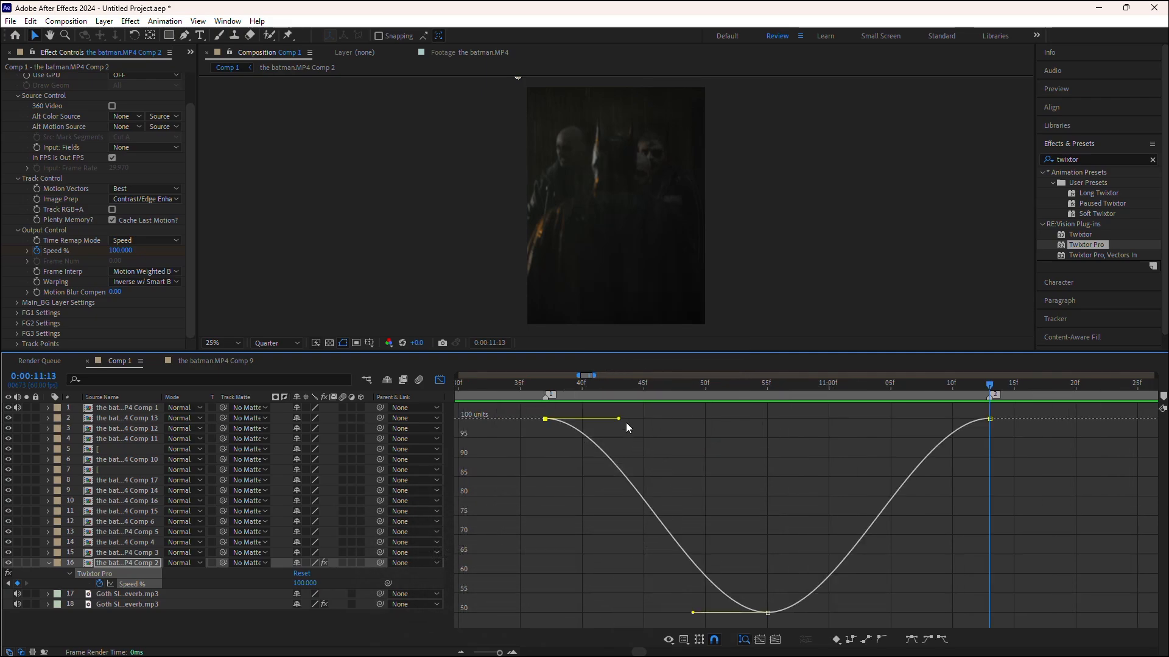
pyautogui.moveTo(618, 419); pyautogui.dragTo(595, 577)
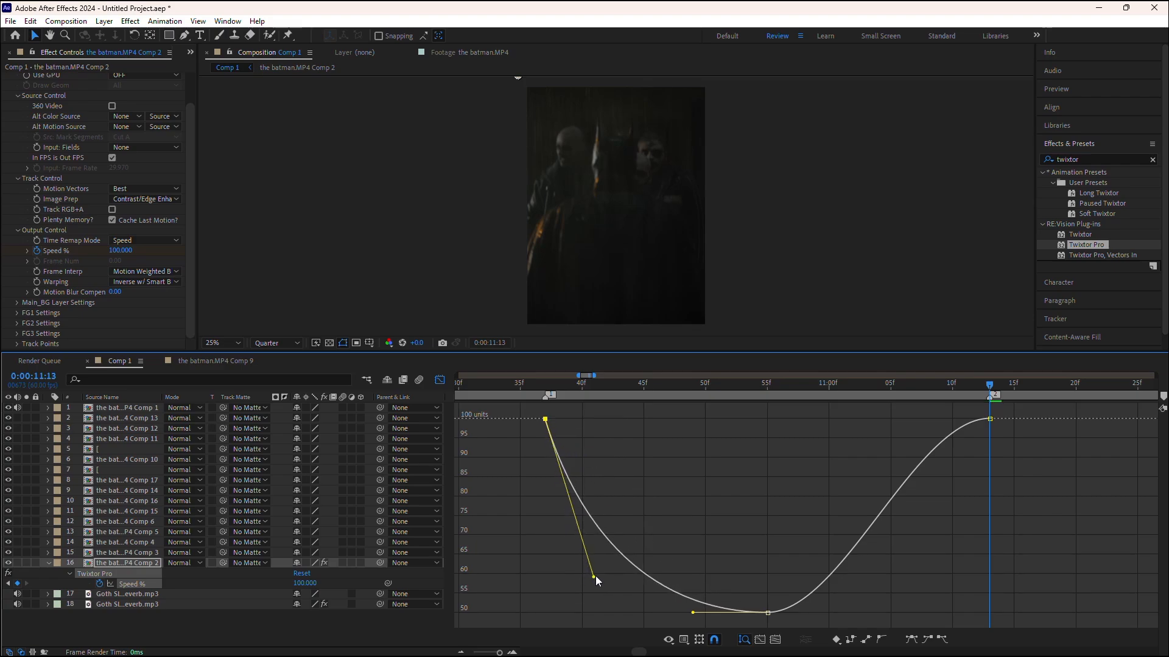
pyautogui.moveTo(978, 490); pyautogui.dragTo(1009, 394)
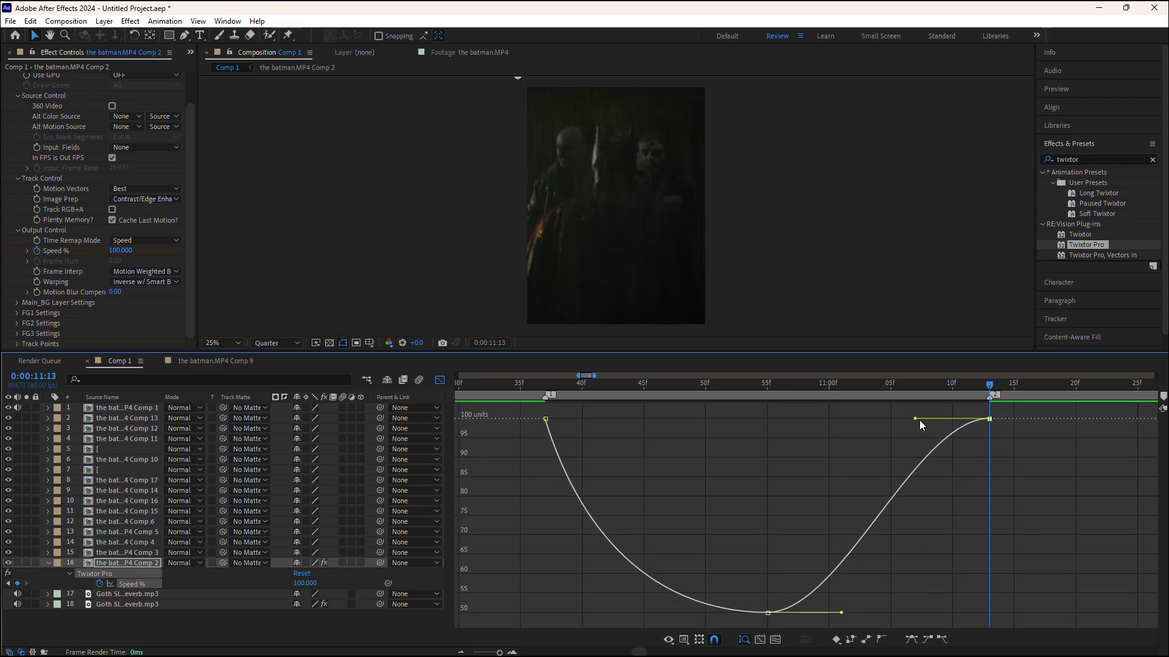
pyautogui.moveTo(915, 419); pyautogui.dragTo(945, 568)
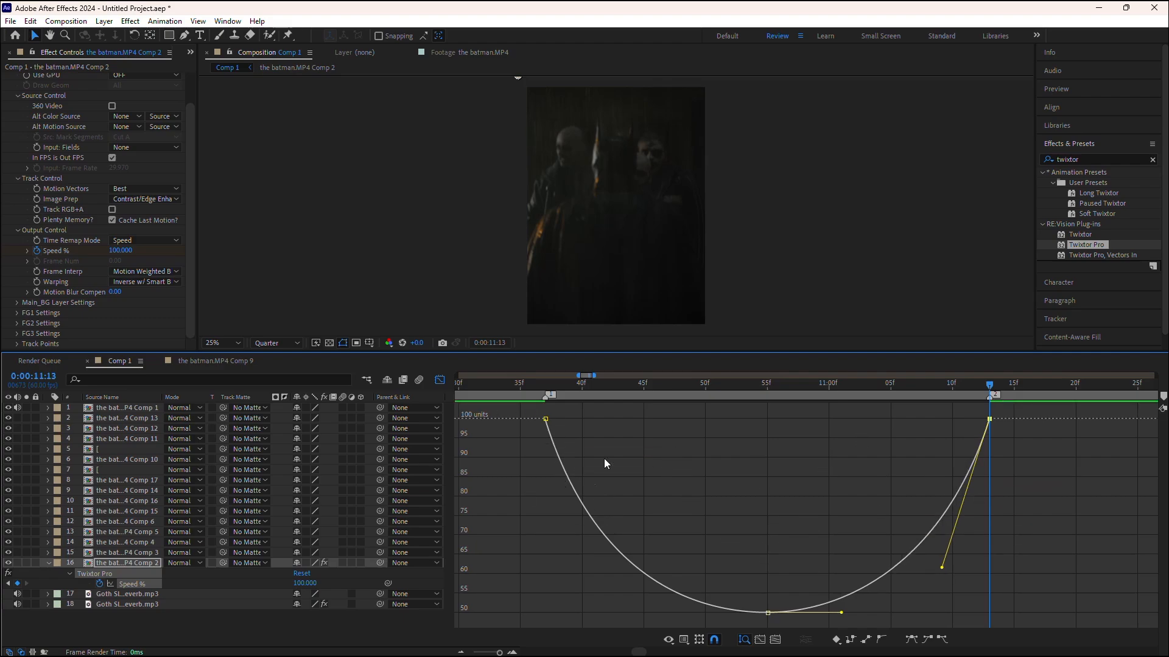
pyautogui.click(440, 380)
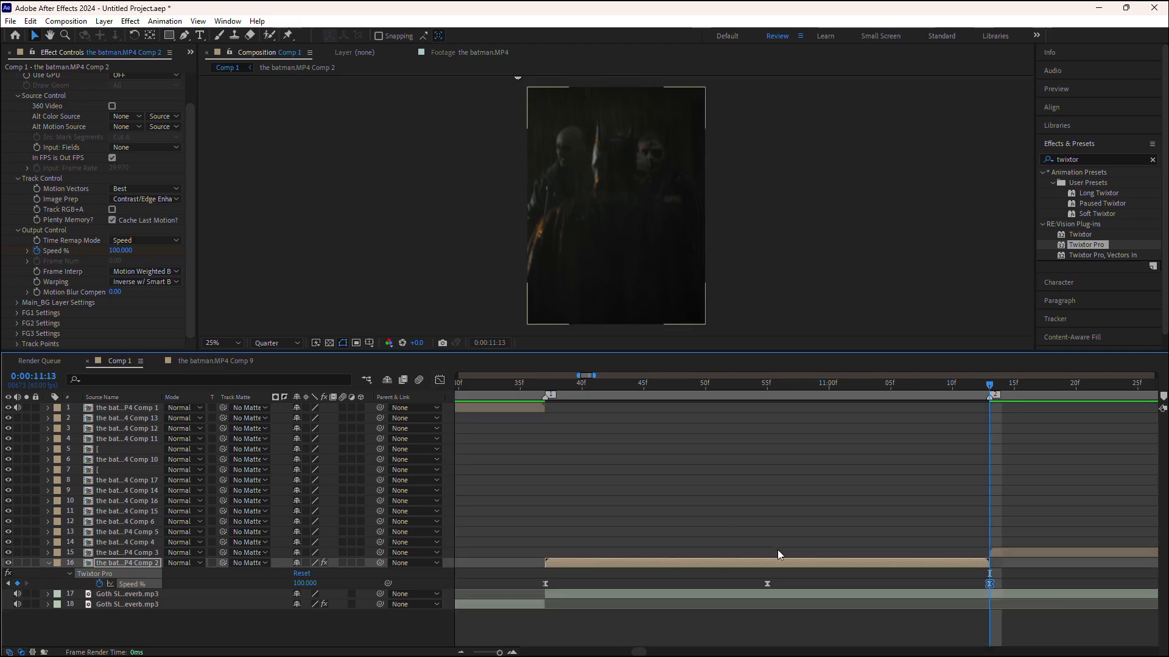
# Return to the first beat clip's start at 0:00:10:37 and apply the S_BlurMoCurves effect to the clip
pyautogui.scroll(-2, 732, 532)
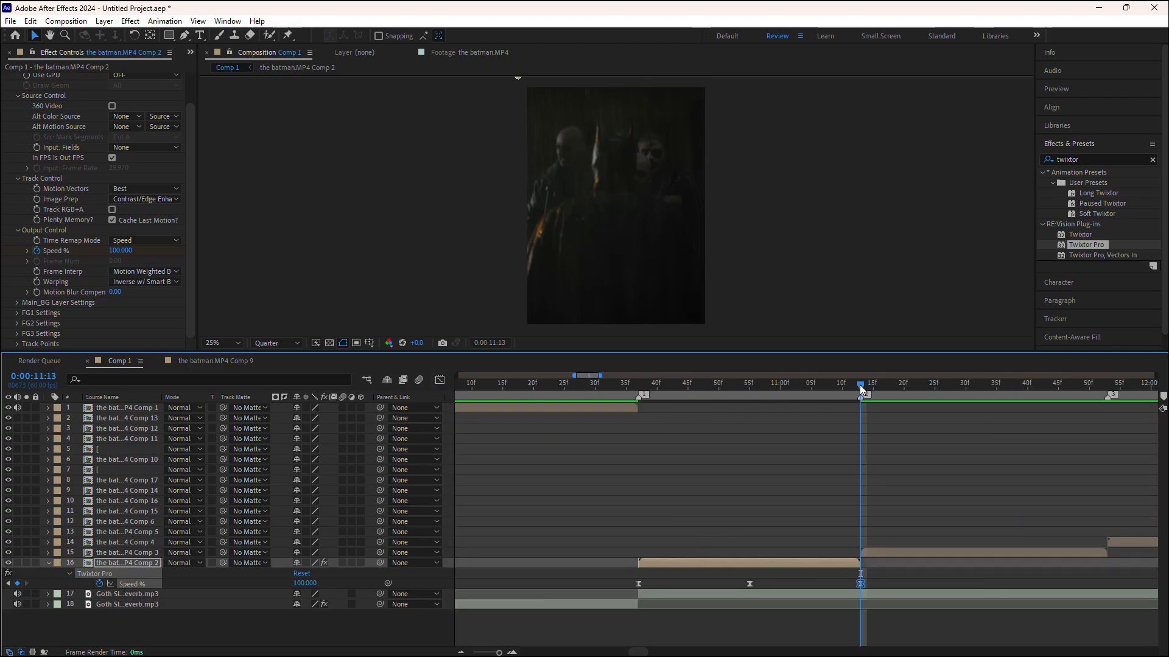
pyautogui.moveTo(860, 385); pyautogui.dragTo(638, 396)
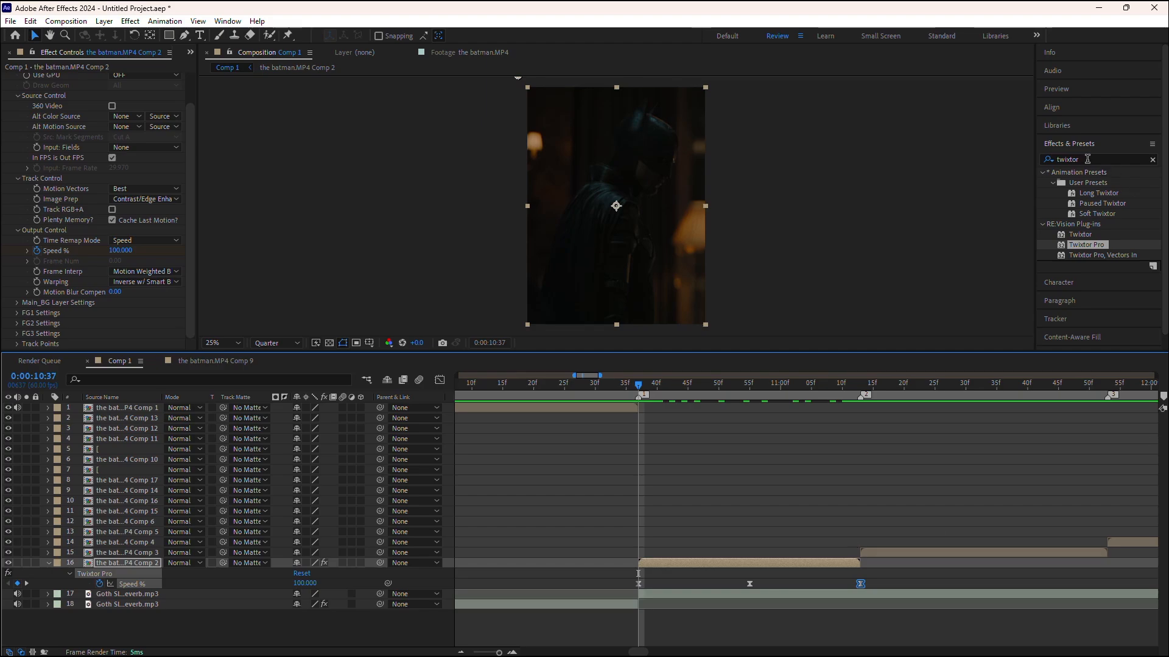
pyautogui.click(1087, 160)
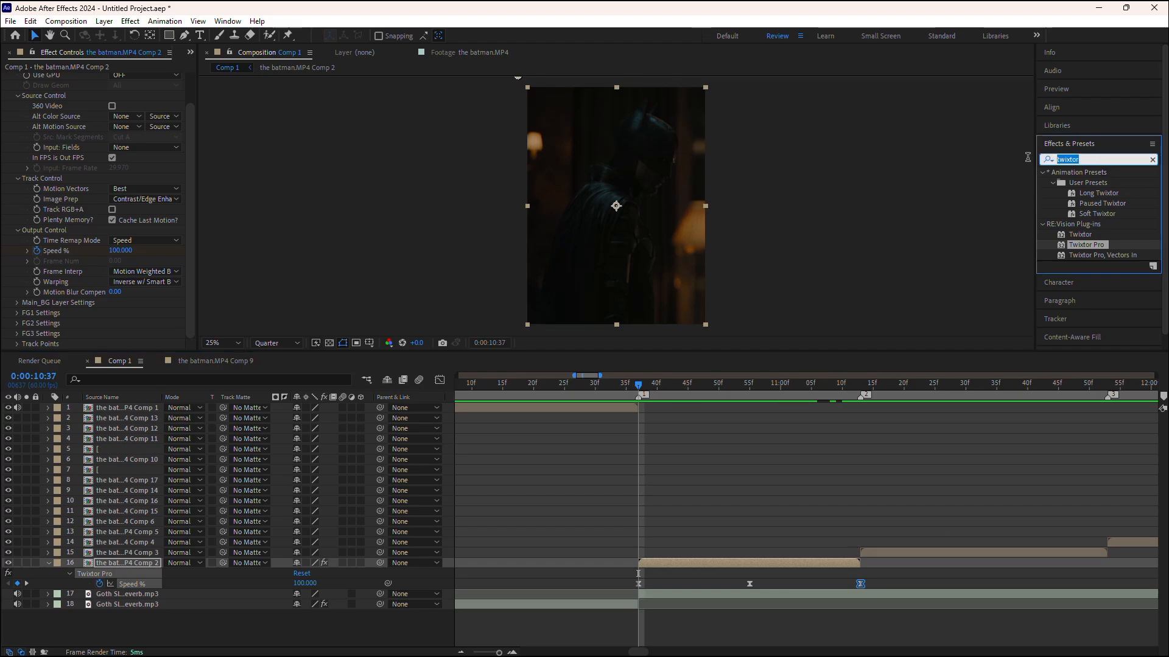
pyautogui.write('s')
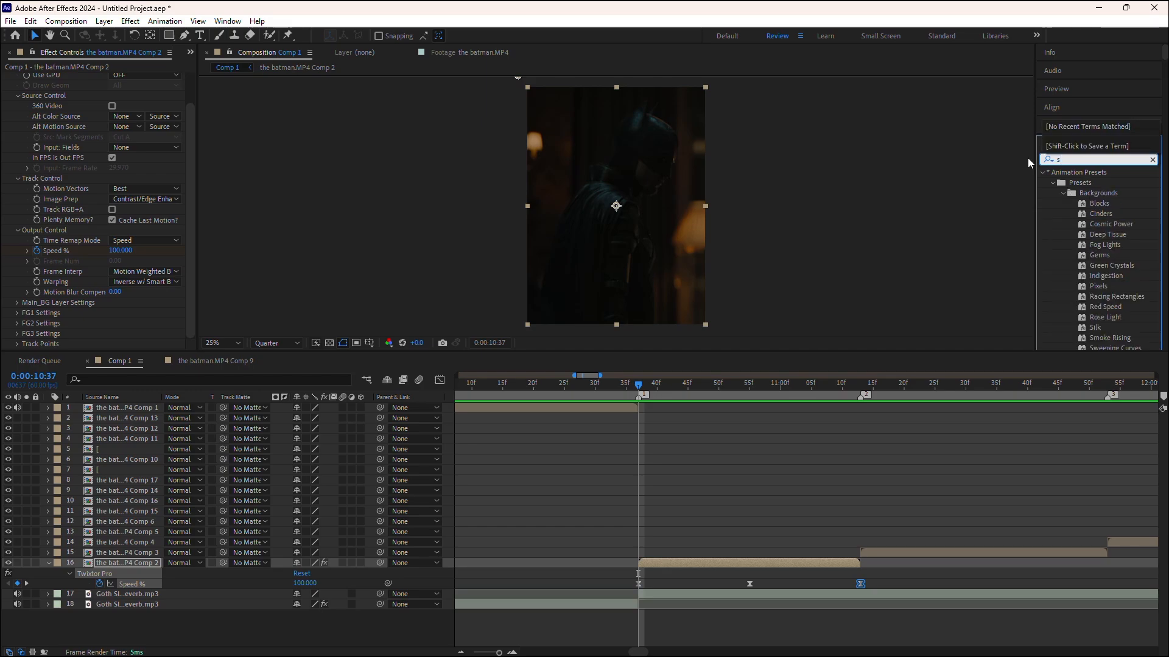
pyautogui.write('_blur')
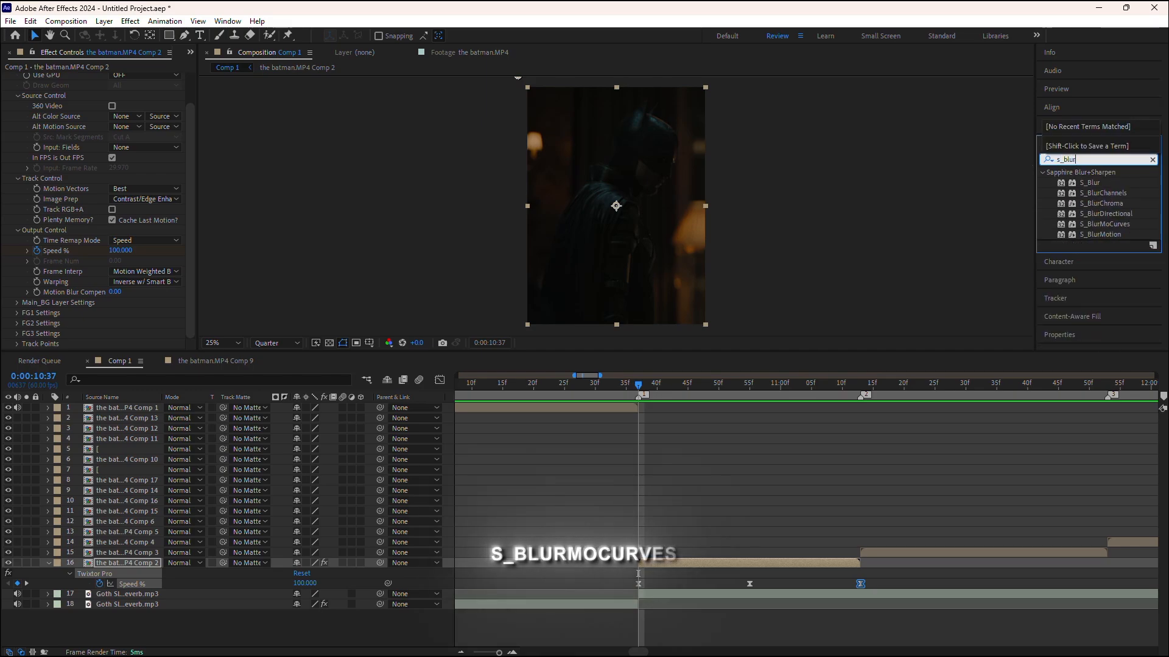
pyautogui.doubleClick(1103, 222)
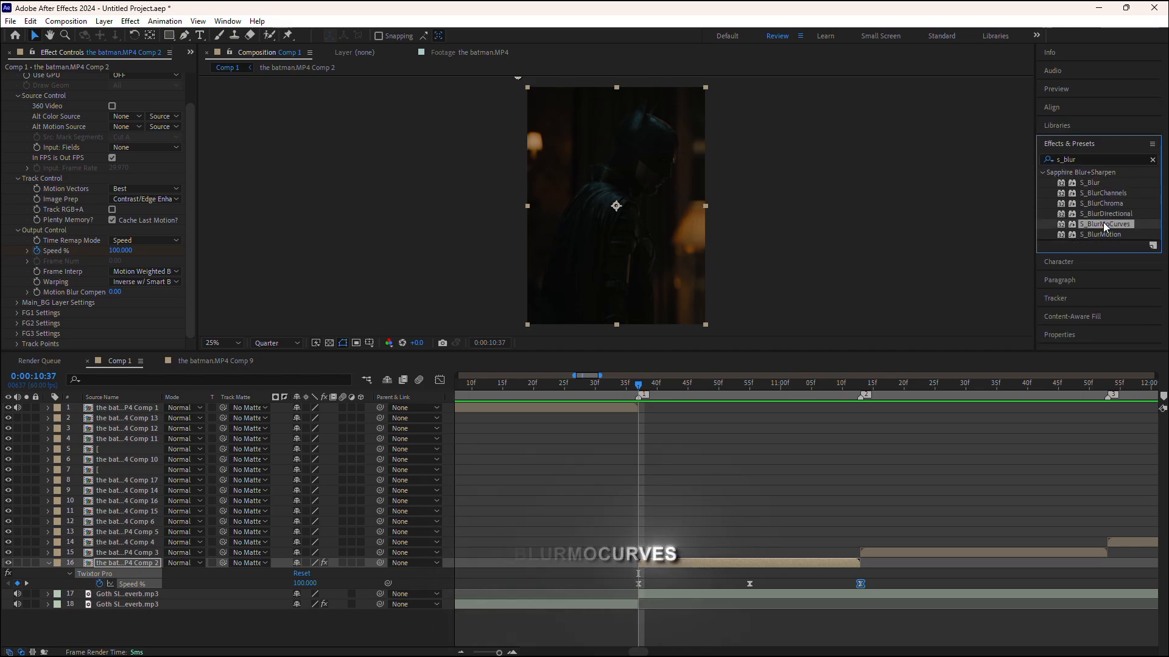
pyautogui.moveTo(1112, 224); pyautogui.dragTo(718, 568)
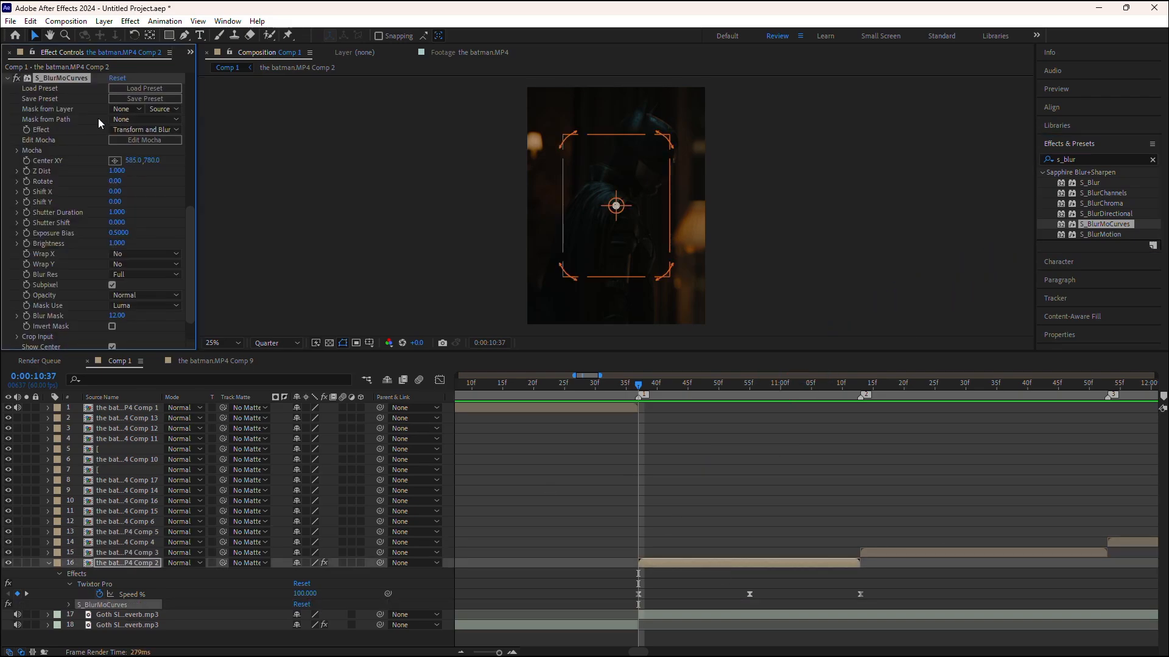
# Keyframe the S_BlurMoCurves Z Dist at 1 on 0:00:10:37 and at 0.75 on the clip's end, 0:00:11:13
pyautogui.click(27, 172)
pyautogui.moveTo(638, 385); pyautogui.dragTo(860, 403)
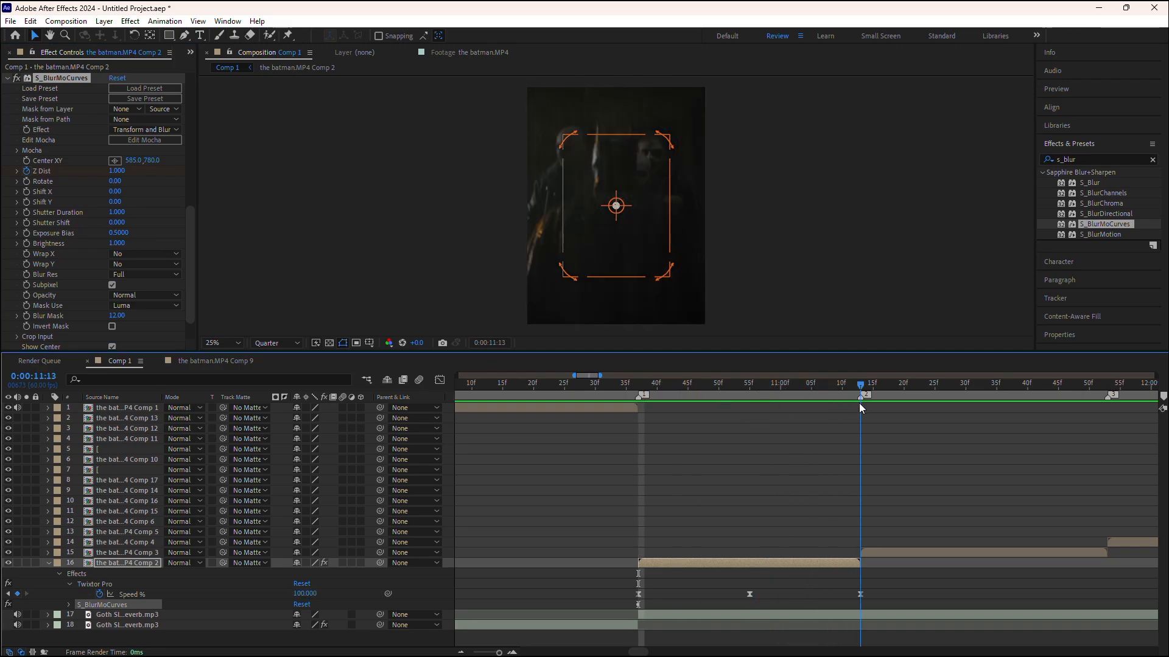
pyautogui.click(116, 171)
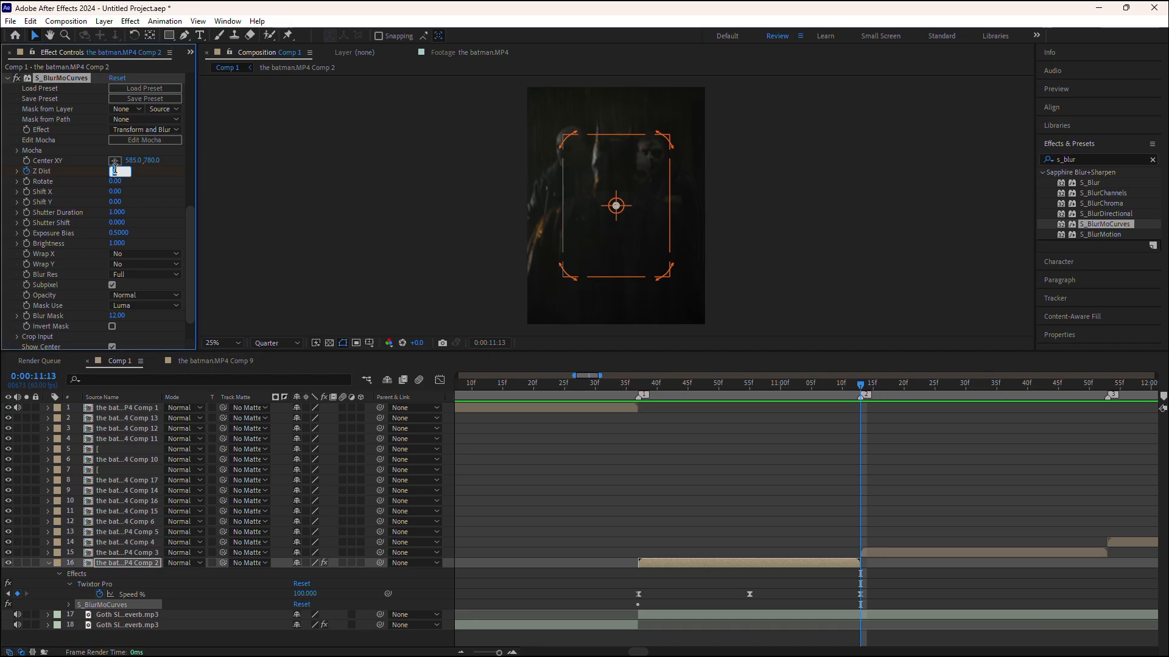
pyautogui.write('0.75')
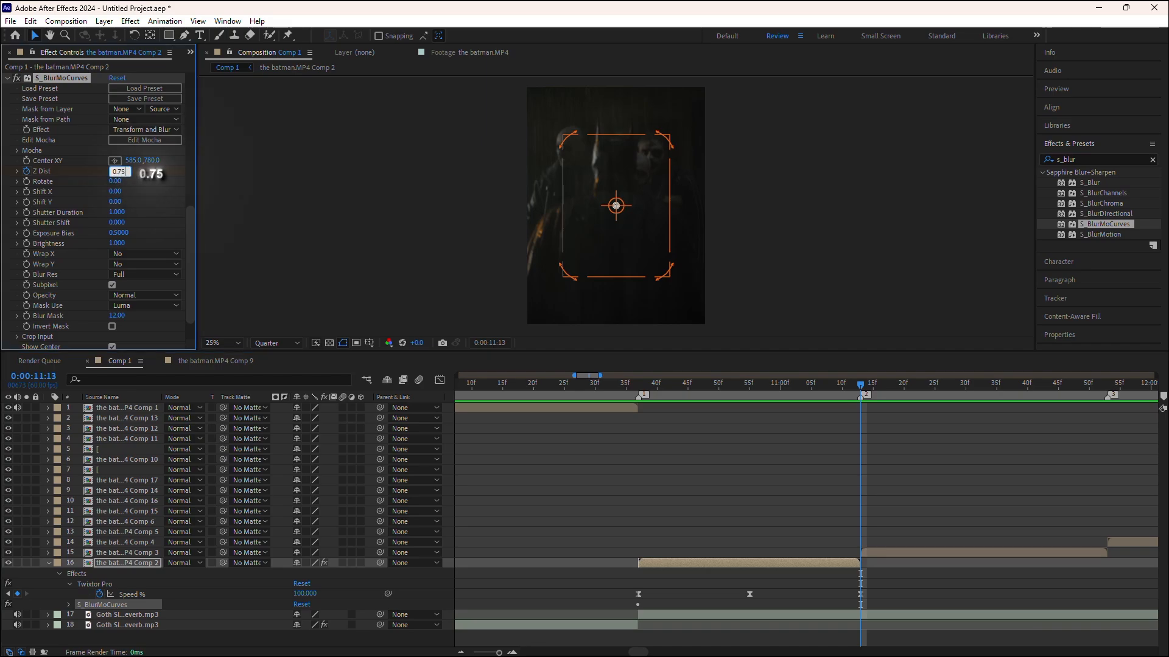
pyautogui.press('Return')
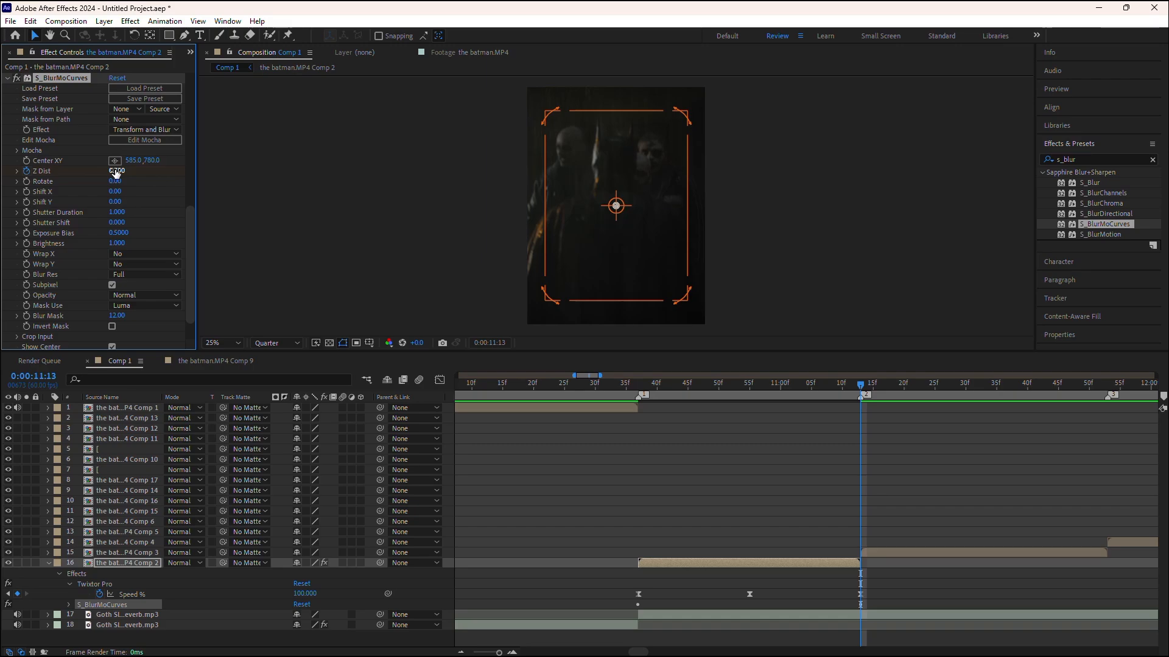
# Reveal the first beat clip's keyframes and apply Easy Ease to both Z Dist keyframes
pyautogui.click(757, 564)
pyautogui.press('u')
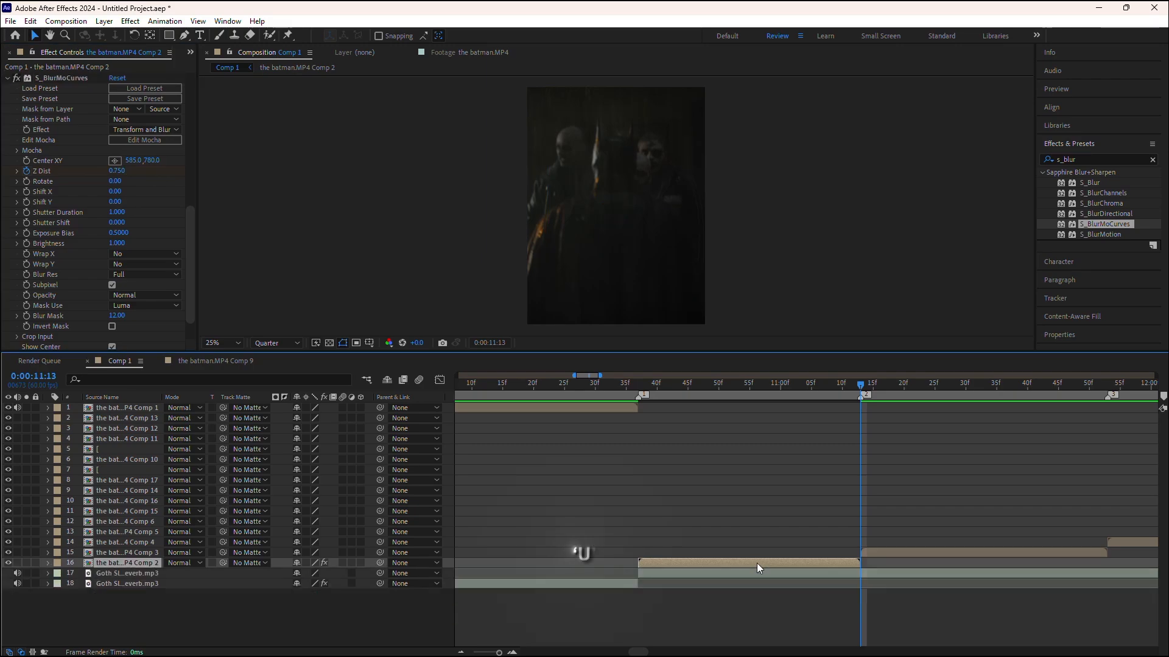
pyautogui.press('u')
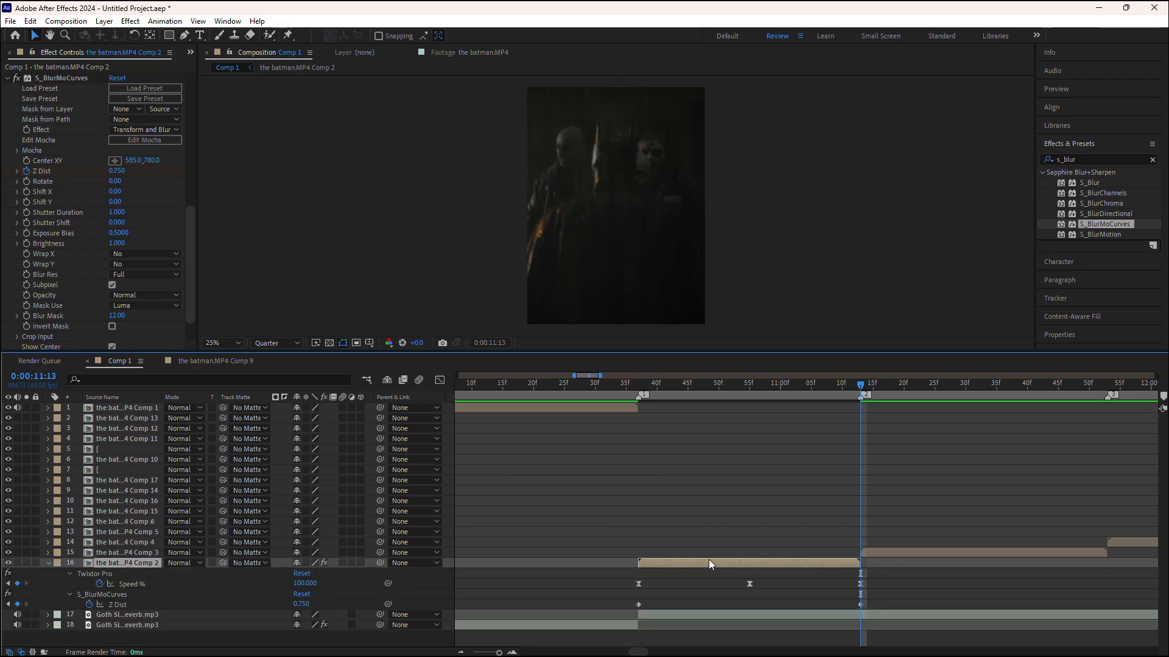
pyautogui.moveTo(597, 594); pyautogui.dragTo(926, 611)
pyautogui.press('F9')
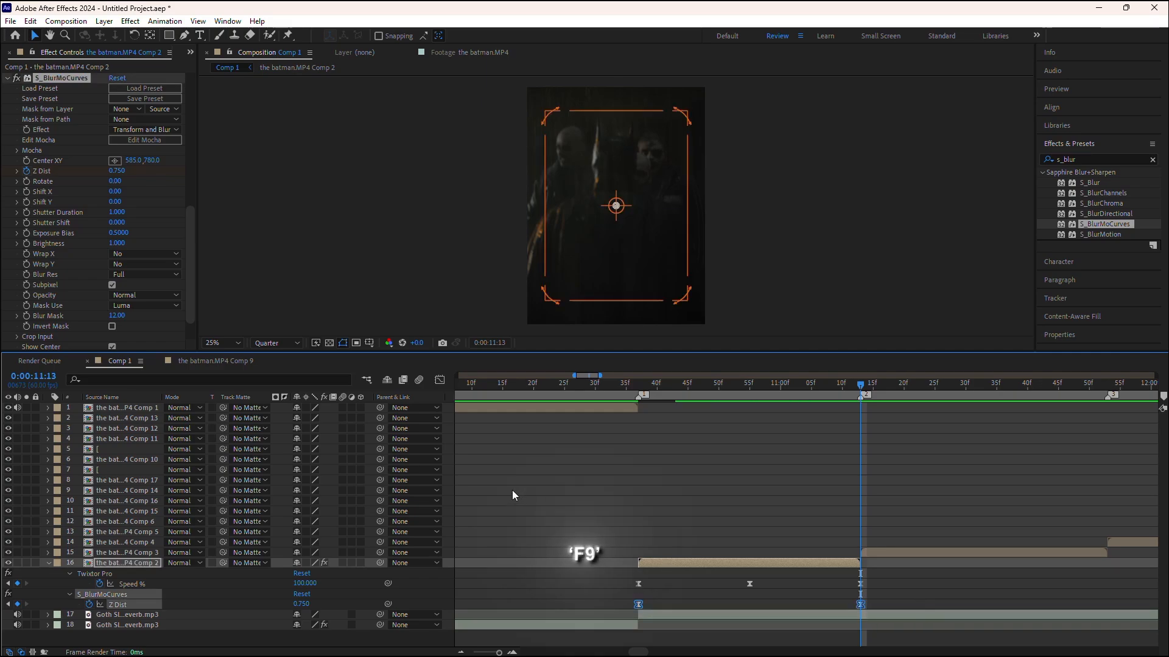
# Try a Z Dist value curve that drops steeply from the first keyframe, and preview the resulting zoom
pyautogui.click(438, 385)
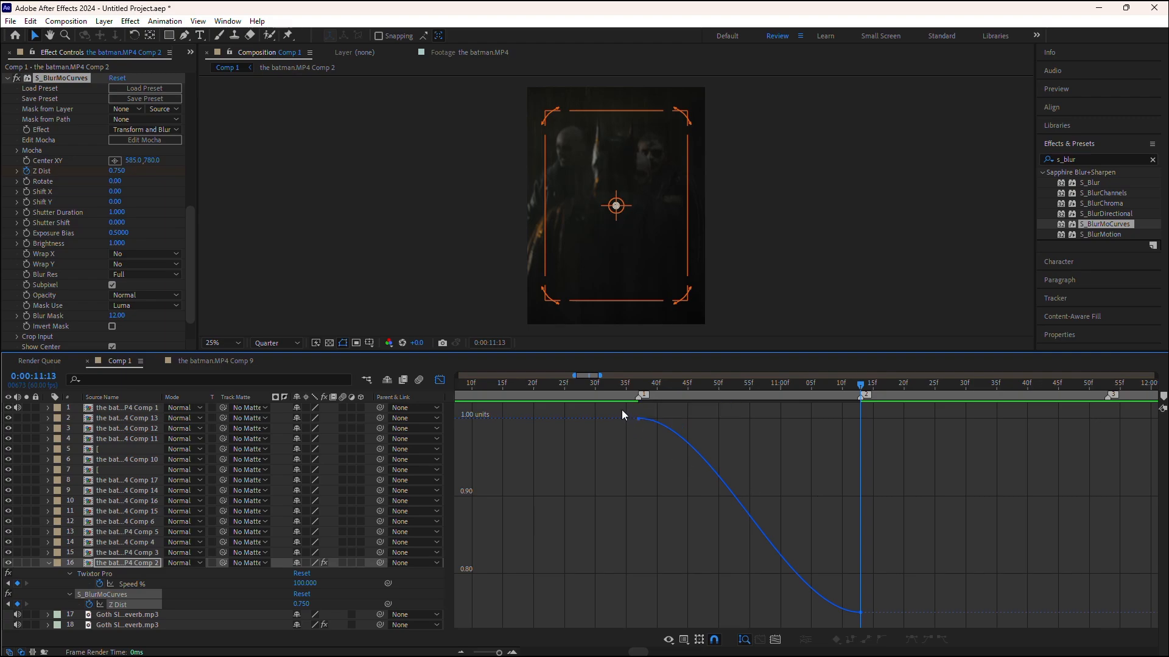
pyautogui.moveTo(622, 410); pyautogui.dragTo(681, 479)
pyautogui.moveTo(712, 419); pyautogui.dragTo(646, 584)
pyautogui.moveTo(786, 613); pyautogui.dragTo(793, 538)
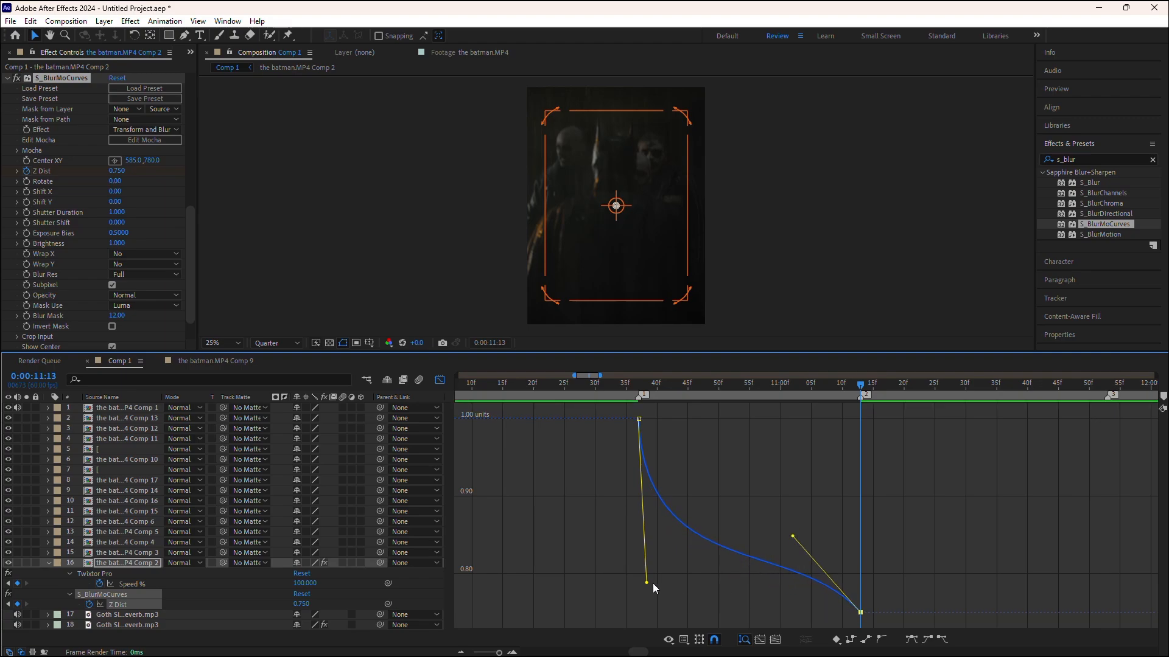
pyautogui.moveTo(650, 586)
pyautogui.mouseDown()
pyautogui.moveTo(651, 568)
pyautogui.moveTo(645, 575)
pyautogui.mouseUp()
pyautogui.press('j')
pyautogui.click(440, 380)
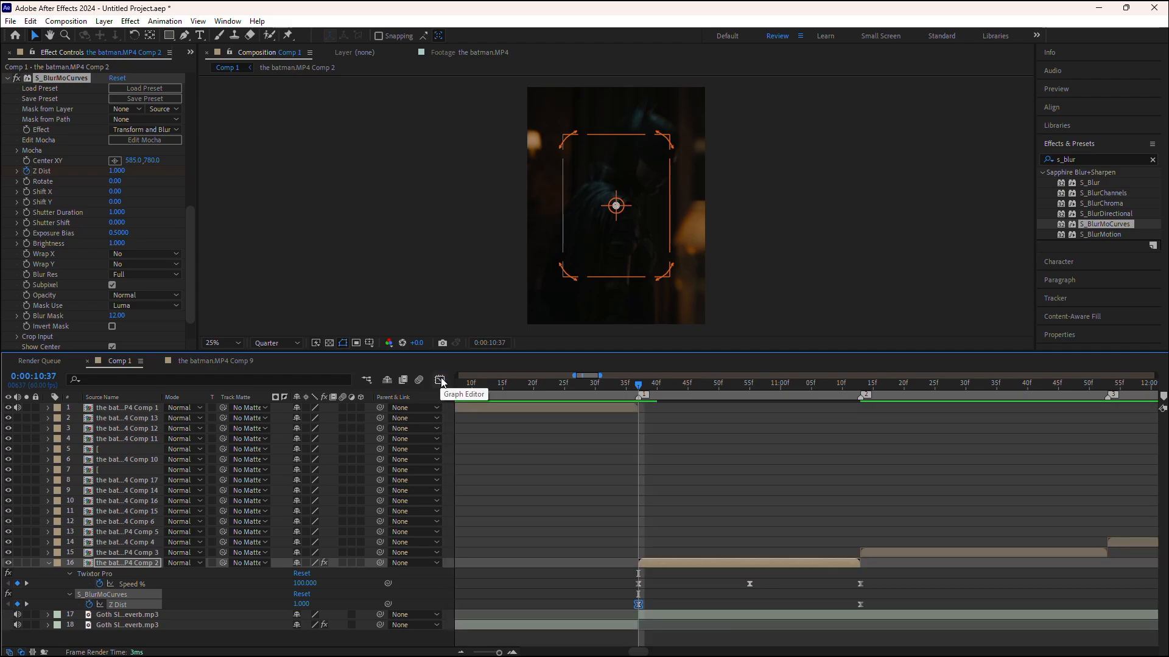
pyautogui.moveTo(640, 386); pyautogui.dragTo(762, 445)
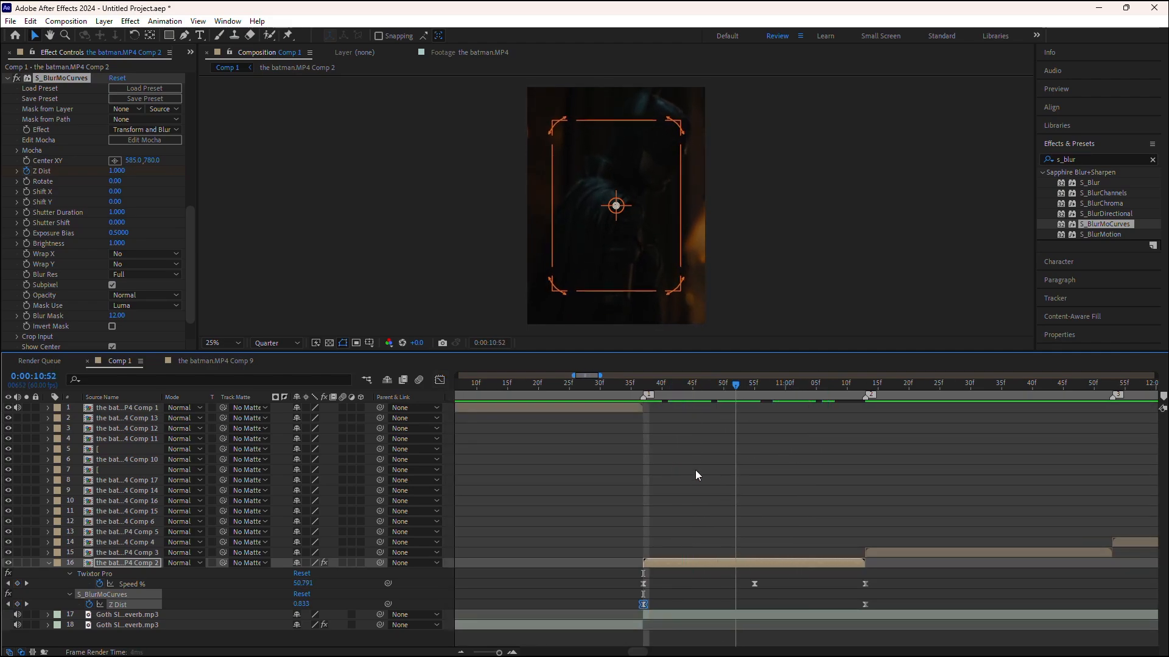
pyautogui.press('pageup')
pyautogui.press('pageup')
pyautogui.press('j')
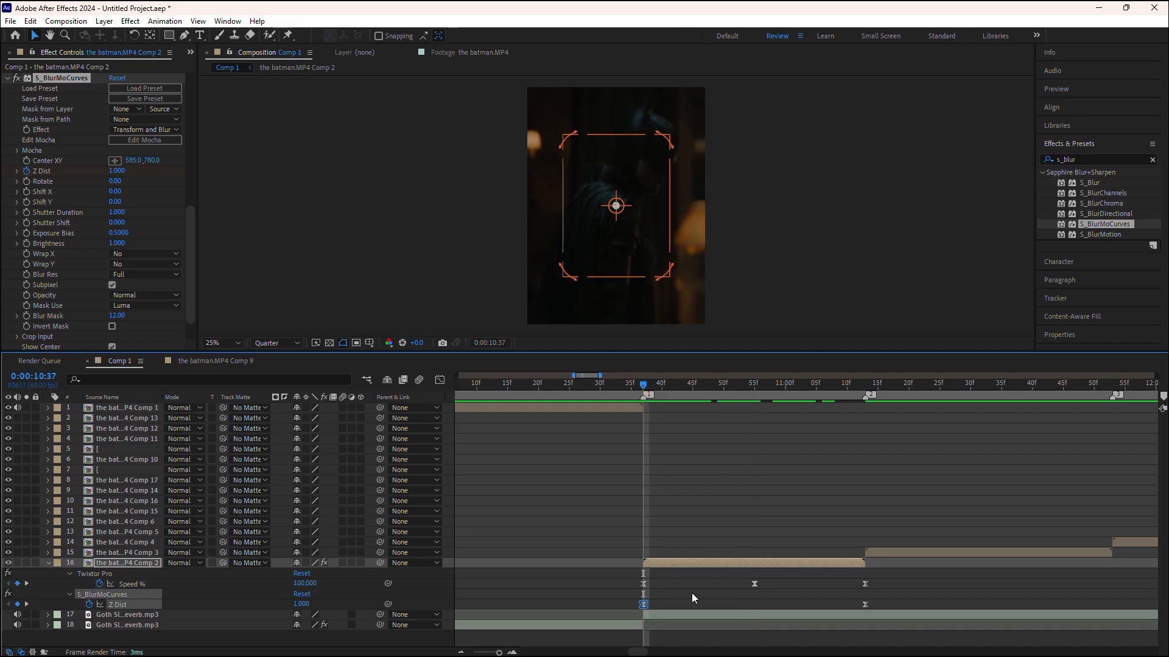
# Swap the two Z Dist keyframes so 0.75 falls on the clip's start and 1 on its end
pyautogui.moveTo(643, 606); pyautogui.dragTo(771, 608)
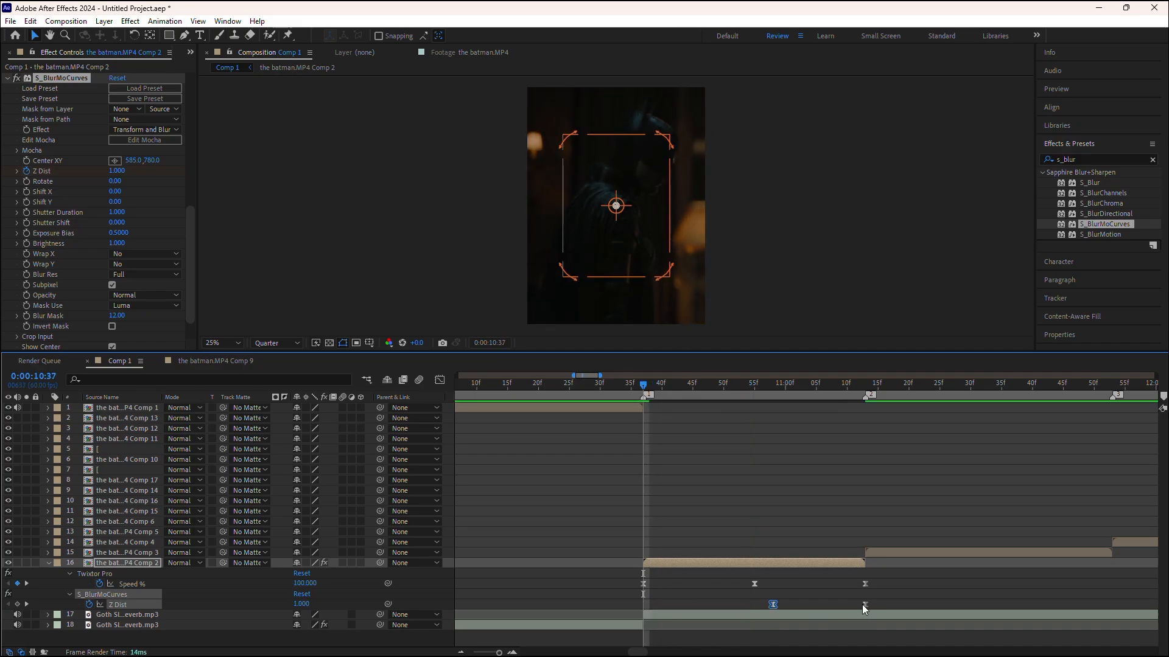
pyautogui.moveTo(864, 604); pyautogui.dragTo(645, 605)
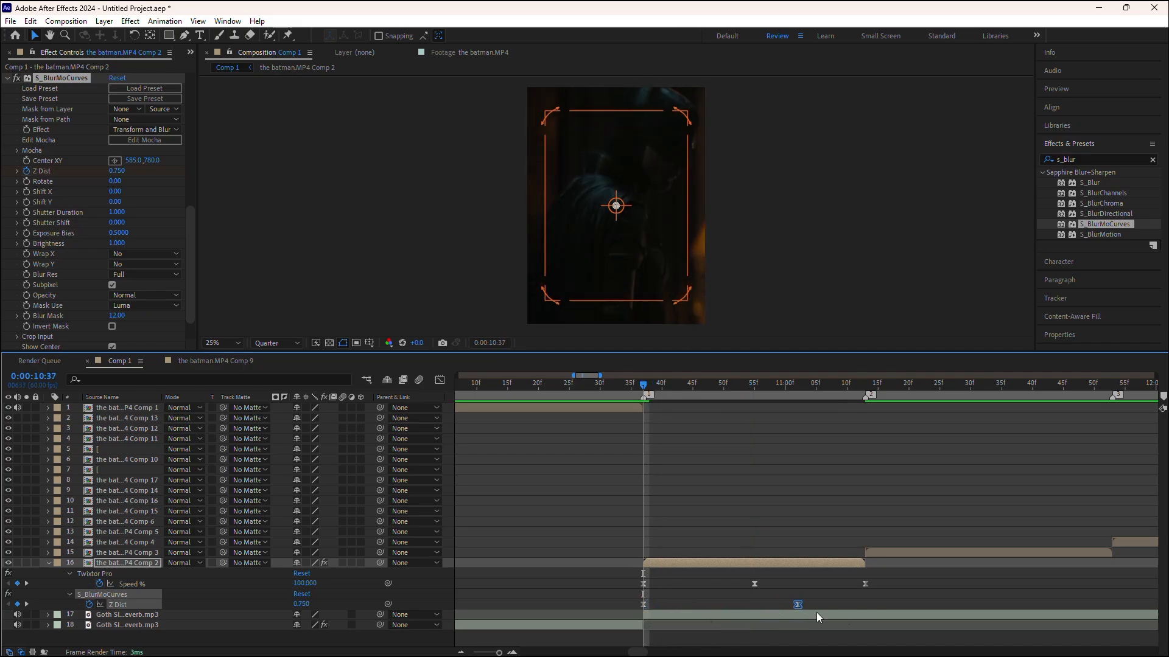
pyautogui.moveTo(797, 604); pyautogui.dragTo(861, 614)
# Shape the Z Dist value graph to rise steeply from the first keyframe and steepen again at the end, and preview the clip
pyautogui.moveTo(617, 596); pyautogui.dragTo(944, 619)
pyautogui.click(439, 380)
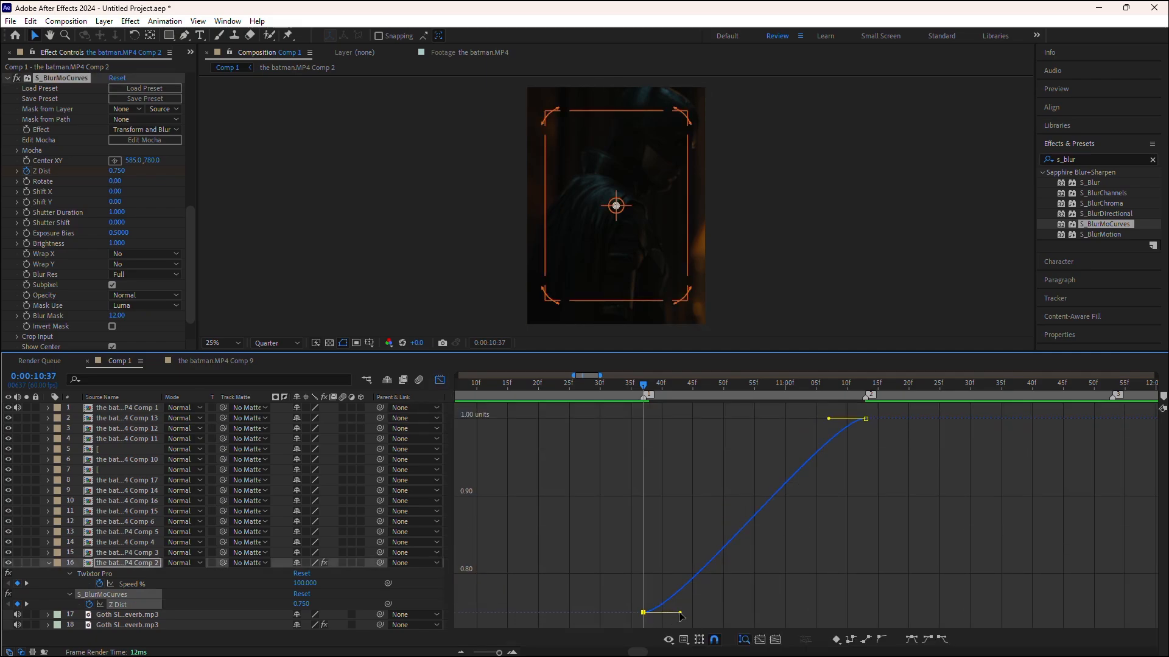
pyautogui.moveTo(680, 612); pyautogui.dragTo(655, 448)
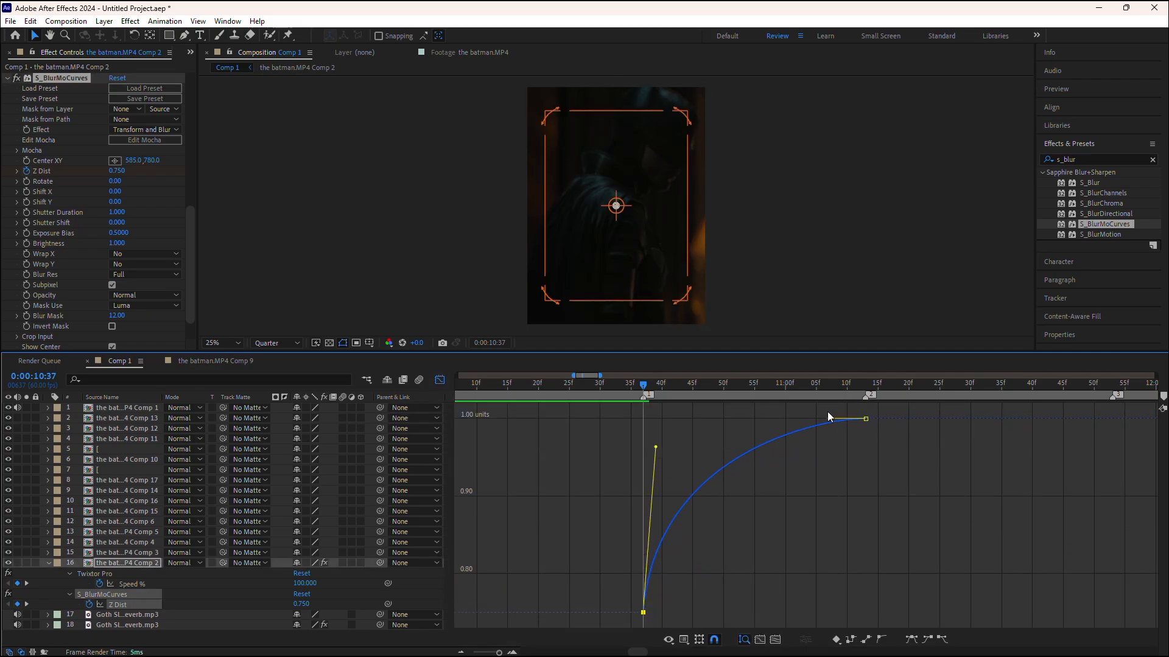
pyautogui.moveTo(829, 419); pyautogui.dragTo(828, 468)
pyautogui.moveTo(655, 448); pyautogui.dragTo(654, 458)
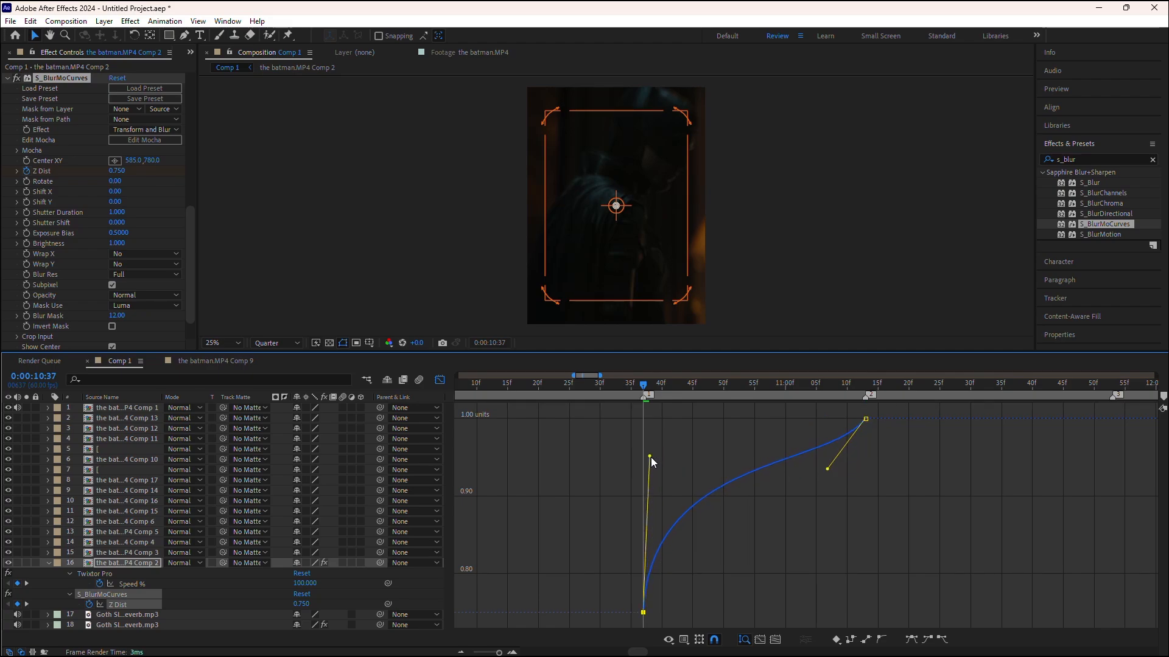
pyautogui.click(618, 384)
pyautogui.press('space')
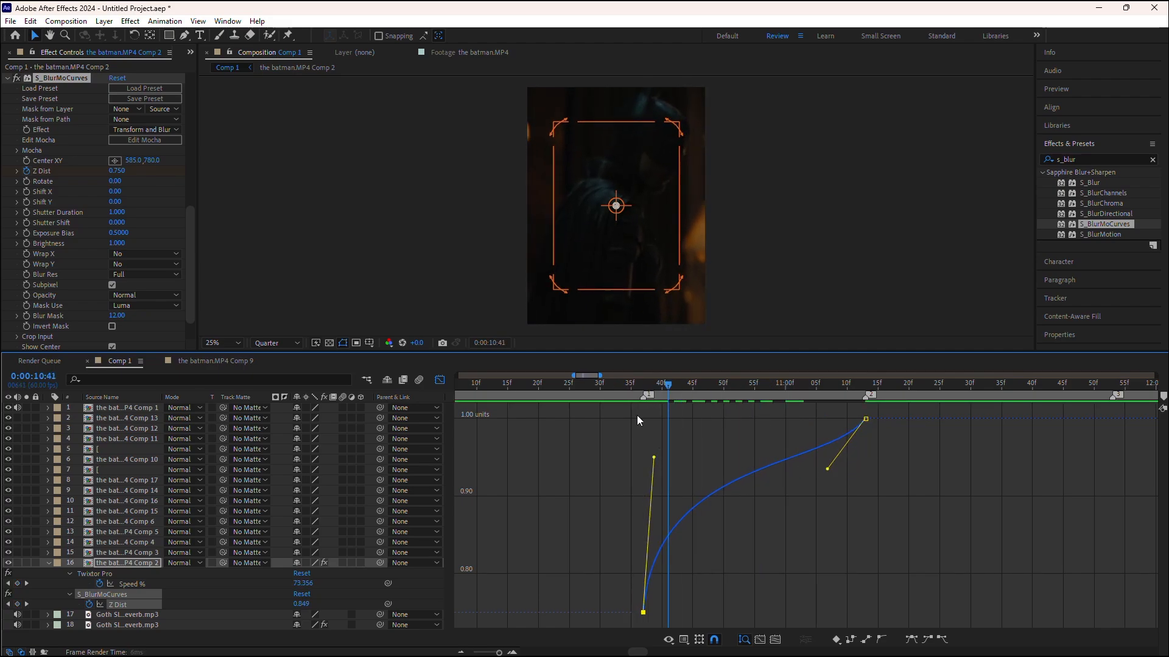
pyautogui.moveTo(682, 444); pyautogui.dragTo(631, 441)
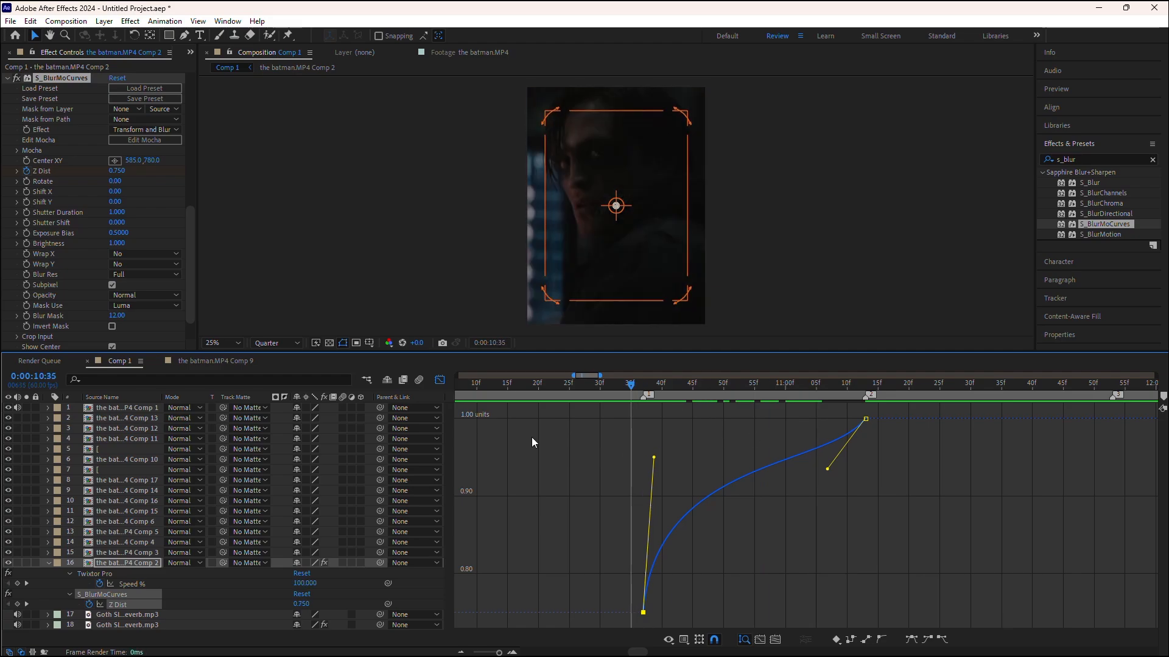
pyautogui.click(440, 381)
# Copy all of the first beat clip's Speed % and Z Dist keyframes
pyautogui.scroll(-2, 642, 458)
pyautogui.moveTo(649, 392); pyautogui.dragTo(618, 389)
pyautogui.click(682, 577)
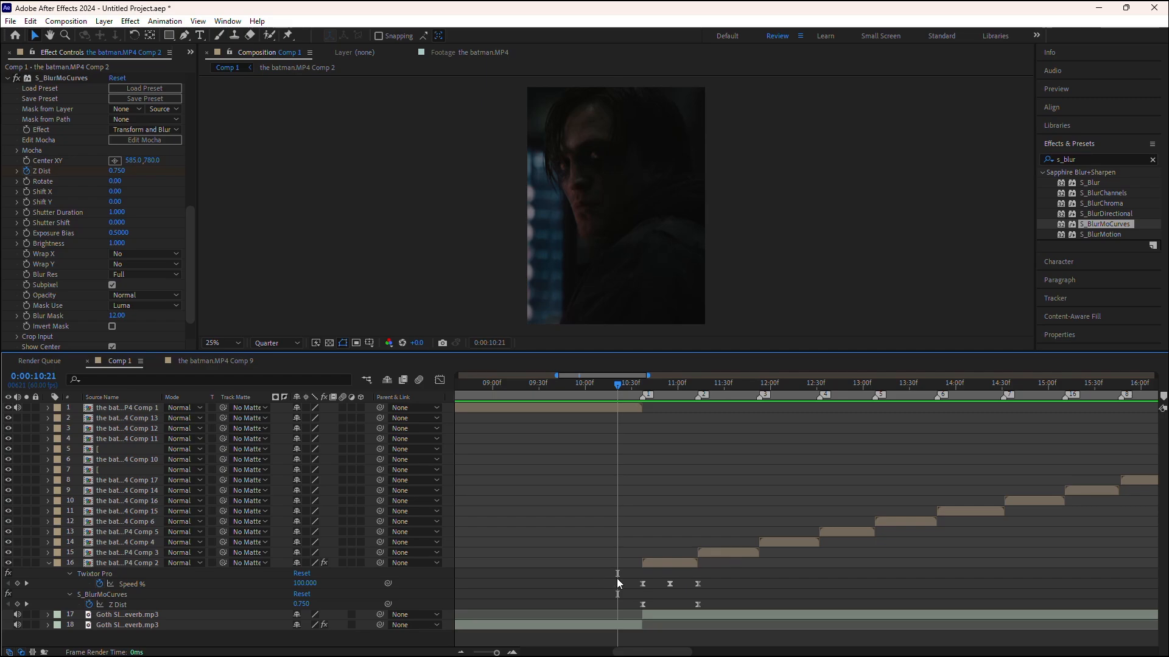
pyautogui.moveTo(601, 569); pyautogui.dragTo(743, 619)
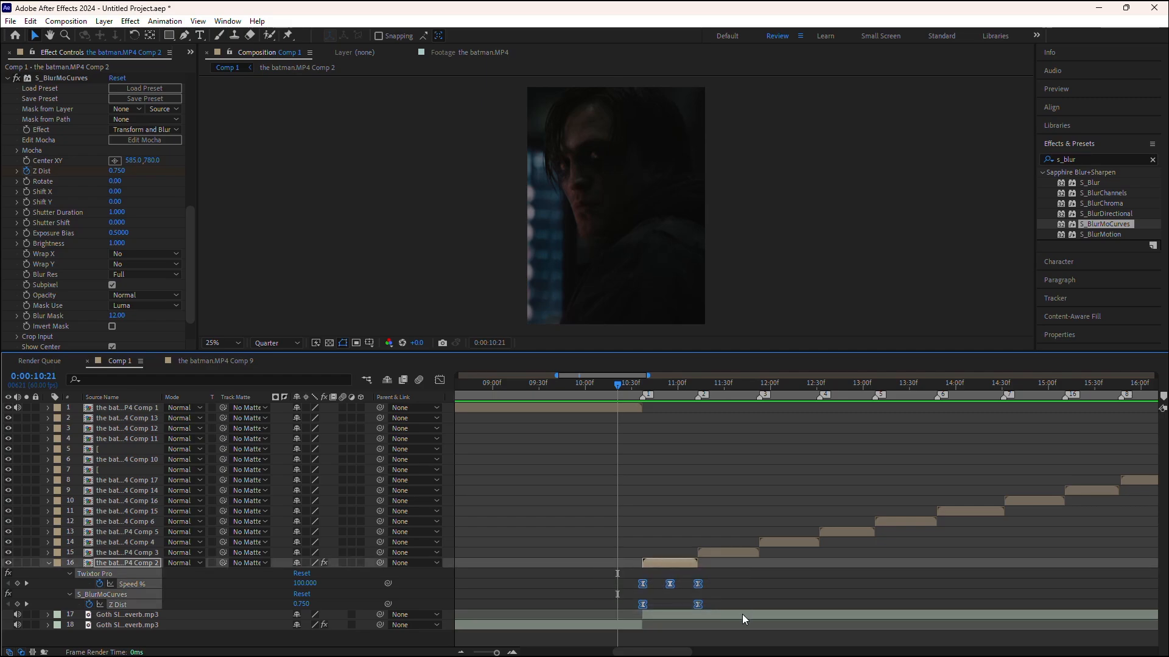
pyautogui.hotkey('ctrl', 'c')
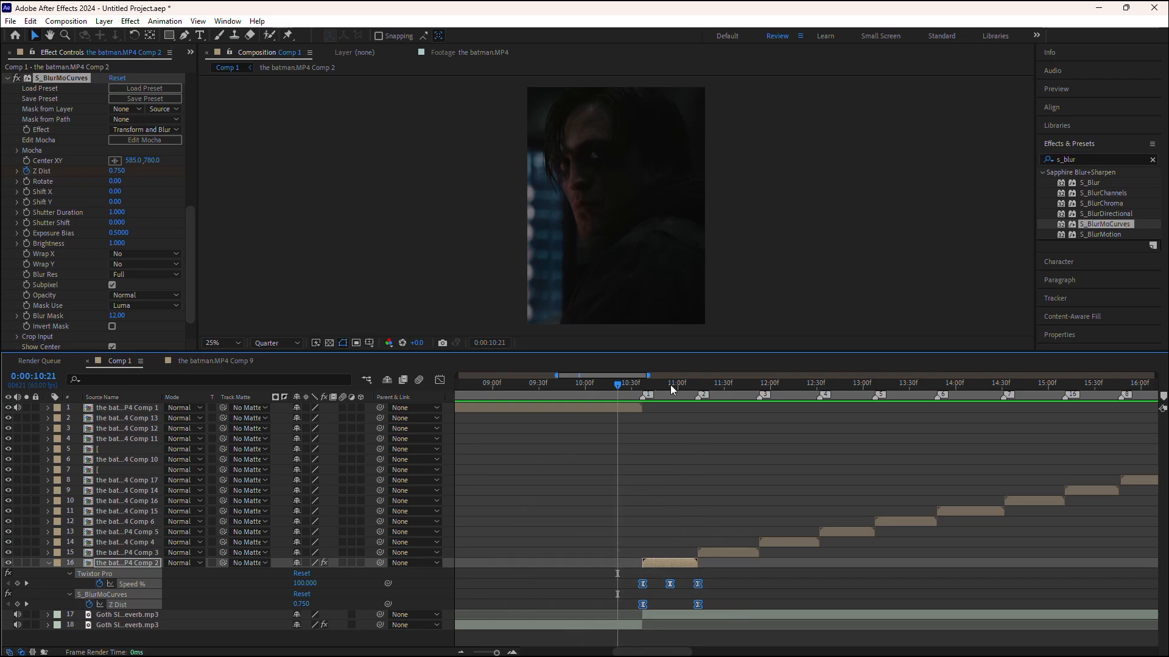
# Paste the copied Speed % and Z Dist keyframes onto the second beat clip, Comp 3, at its start, 0:00:11:13, and reveal them
pyautogui.click(649, 387)
pyautogui.click(697, 387)
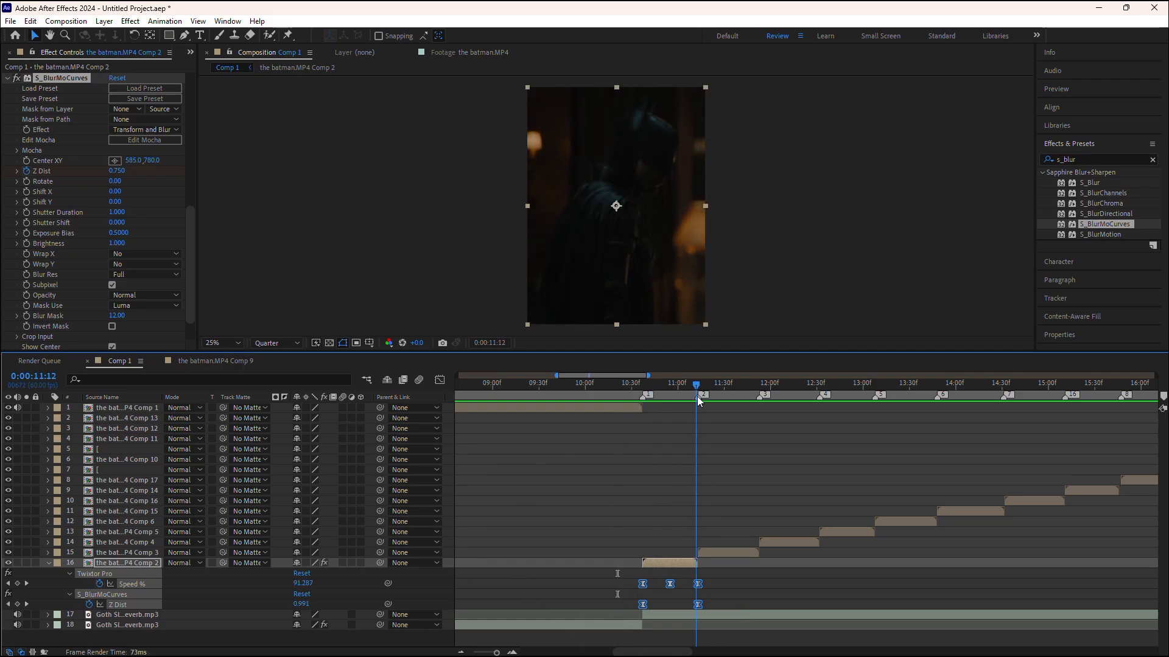
pyautogui.click(712, 555)
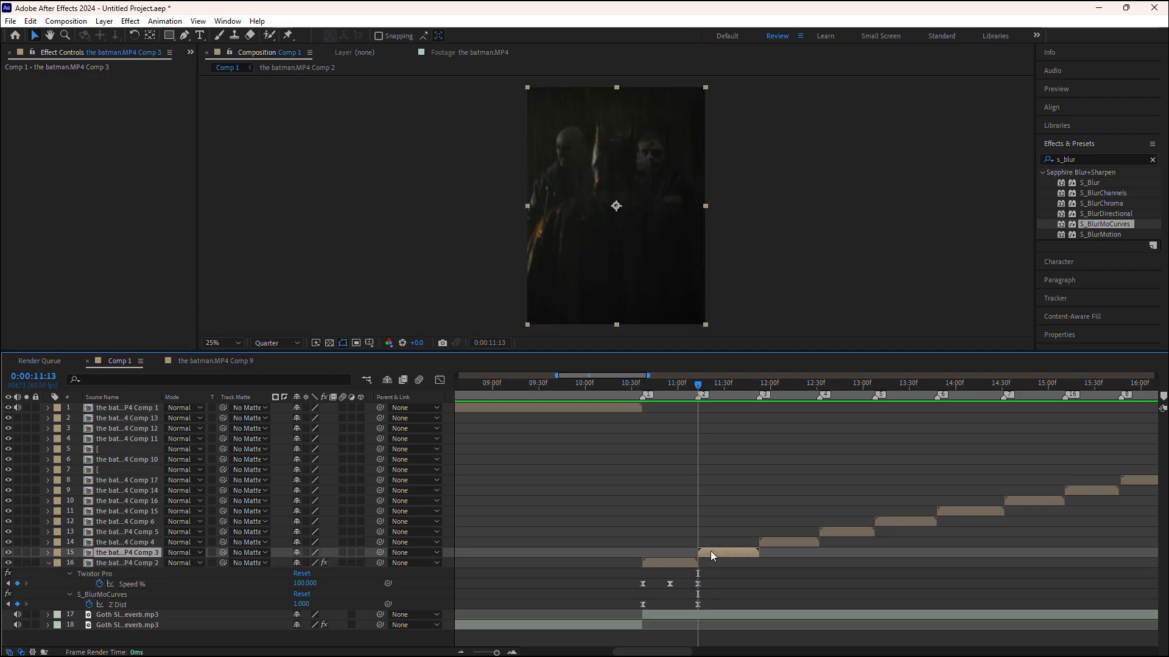
pyautogui.hotkey('ctrl', 'v')
pyautogui.press('u')
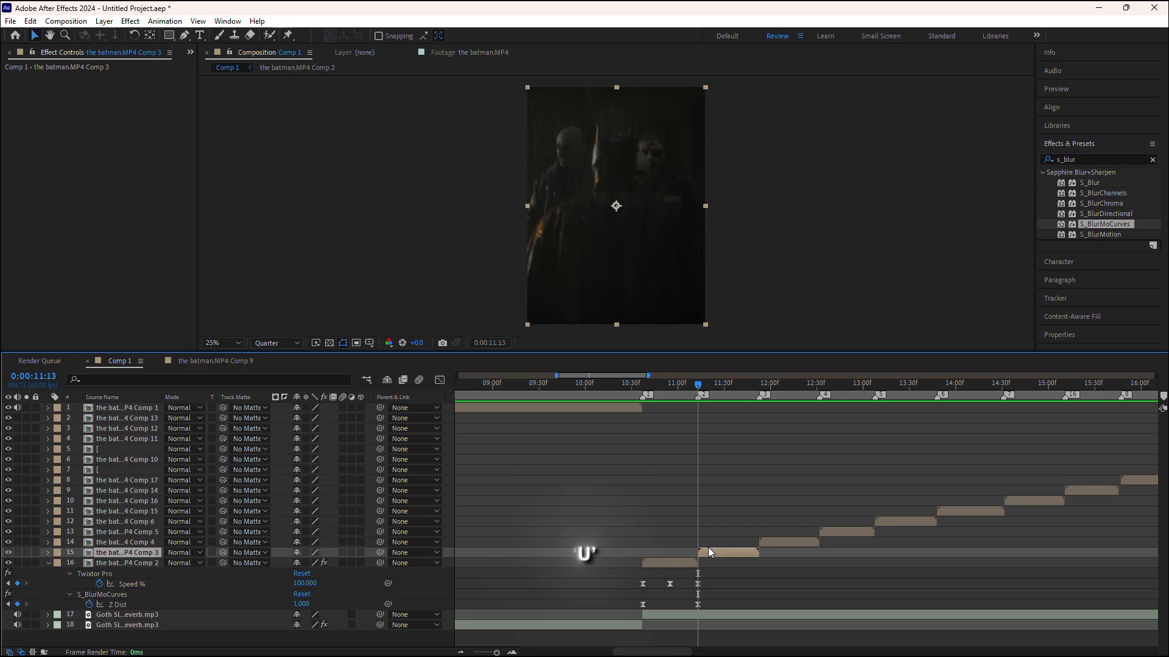
# Stretch Comp 3's pasted keyframes proportionally so the last Speed % and Z Dist keyframes fall on the clip's end
pyautogui.scroll(2, 749, 574)
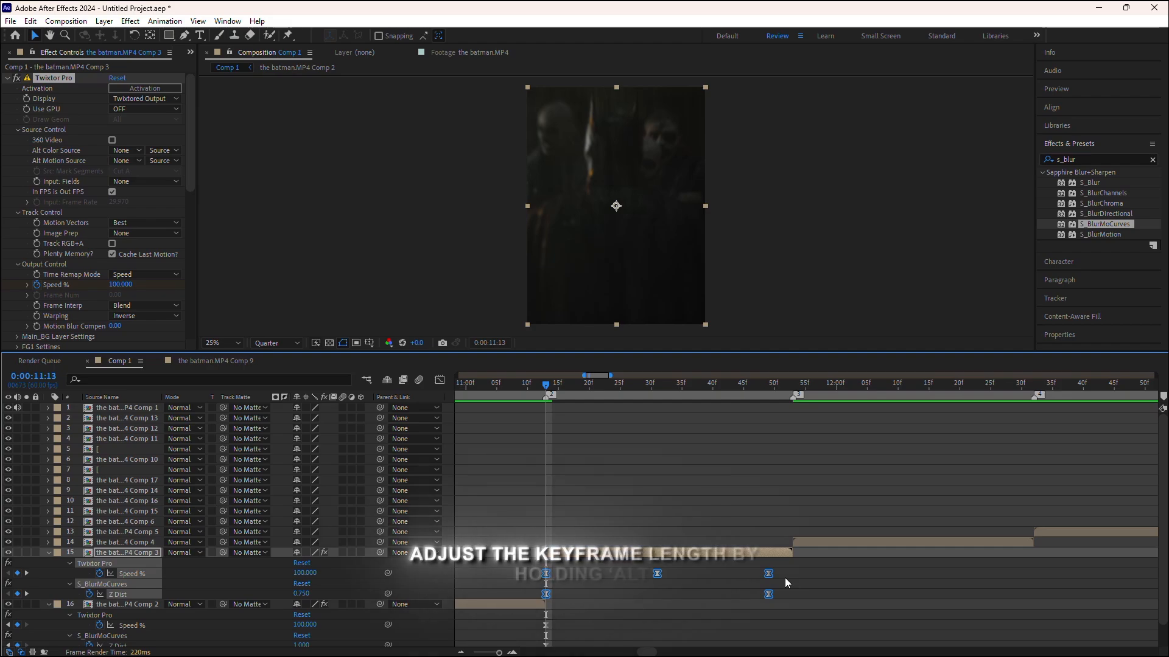
pyautogui.moveTo(769, 573); pyautogui.dragTo(792, 574)
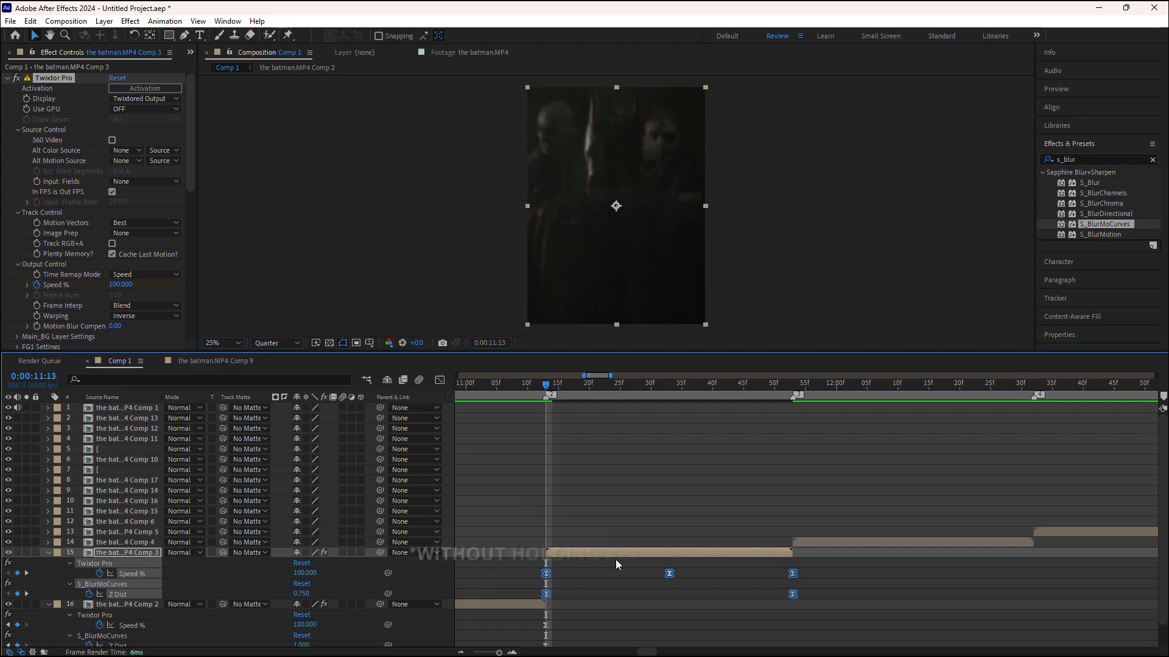
pyautogui.scroll(-1, 615, 560)
pyautogui.click(630, 544)
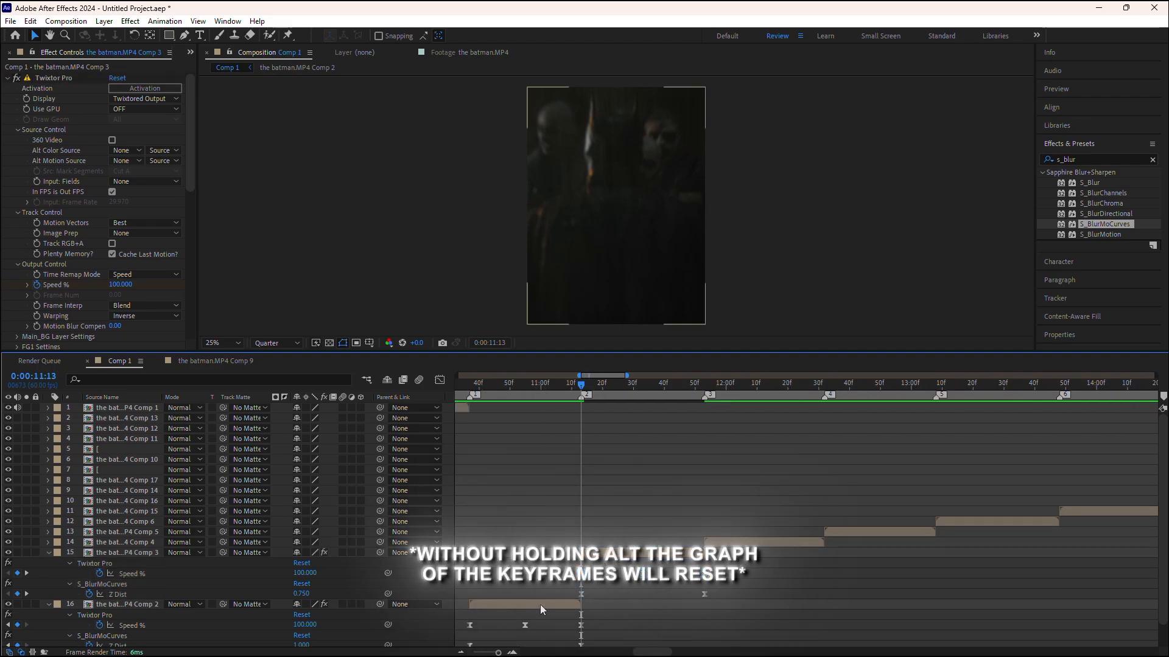
# Paste the Speed % and Z Dist keyframes onto Comp 4, Comp 5 and Comp 6 at each clip's start, fitted to its length
pyautogui.scroll(-3, 731, 549)
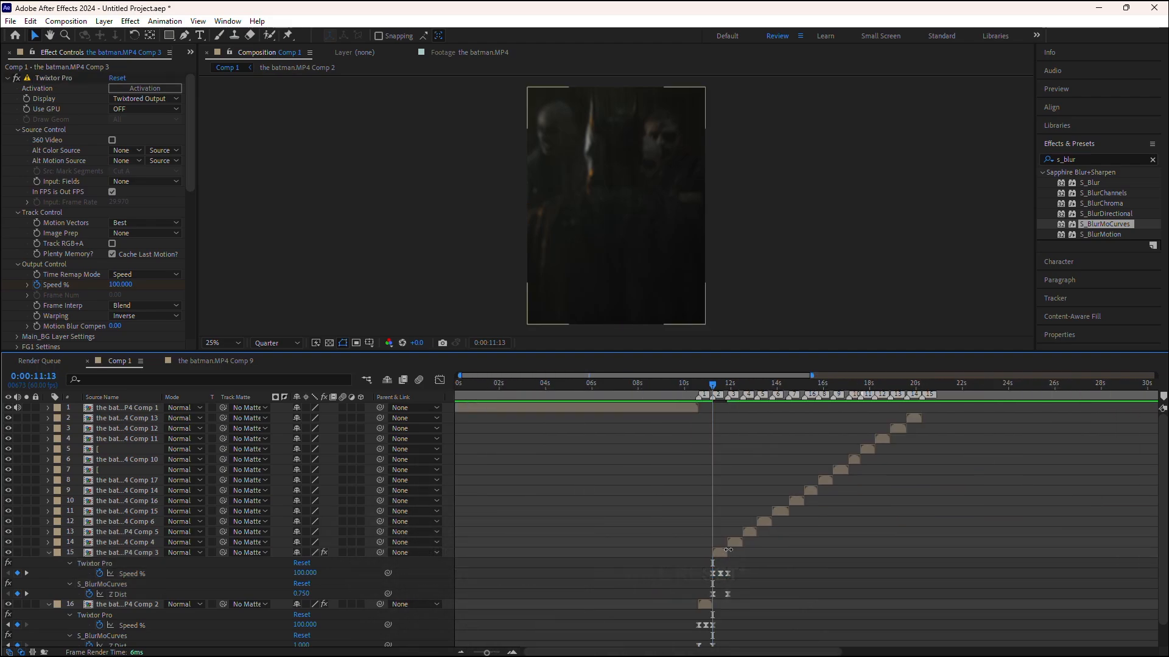
pyautogui.scroll(3, 737, 548)
pyautogui.click(738, 543)
pyautogui.press('k')
pyautogui.press('k')
pyautogui.hotkey('ctrl', 'v')
pyautogui.click(840, 532)
pyautogui.hotkey('ctrl', 'v')
pyautogui.click(910, 522)
pyautogui.hotkey('ctrl', 'v')
# Paste the Speed % and Z Dist keyframes onto the remaining beat clips, from Comp 15 through Comp 13, fitted to each clip's length
pyautogui.click(1012, 512)
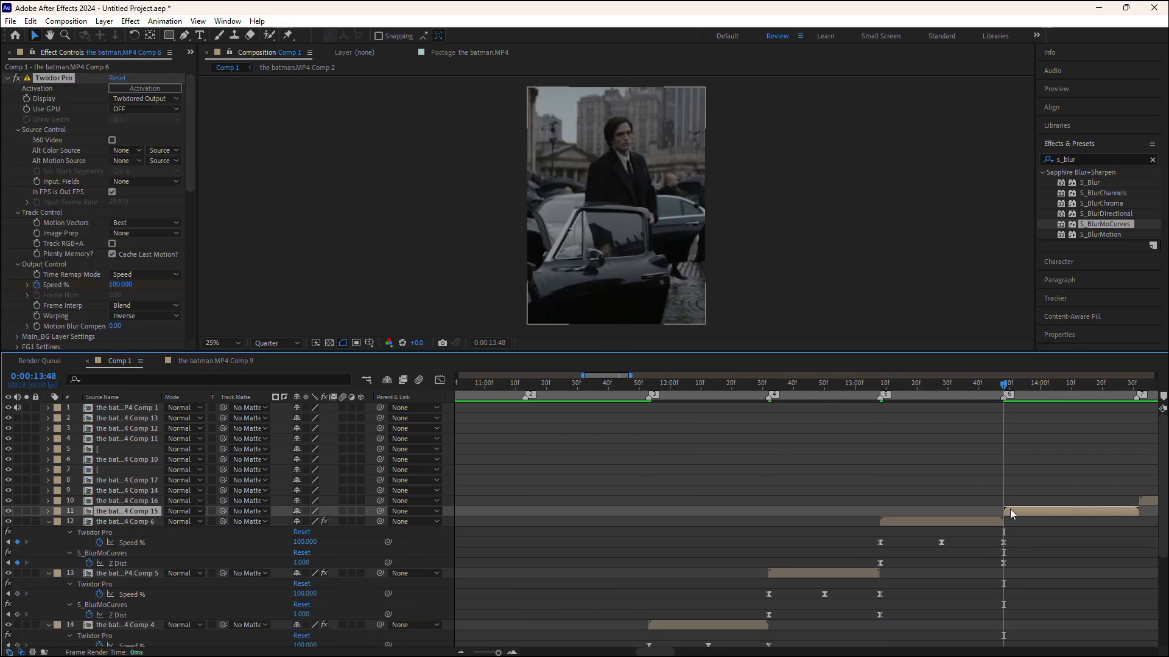
pyautogui.hotkey('ctrl', 'v')
pyautogui.scroll(-2, 1011, 514)
pyautogui.click(688, 499)
pyautogui.hotkey('ctrl', 'v')
pyautogui.click(808, 479)
pyautogui.hotkey('ctrl', 'v')
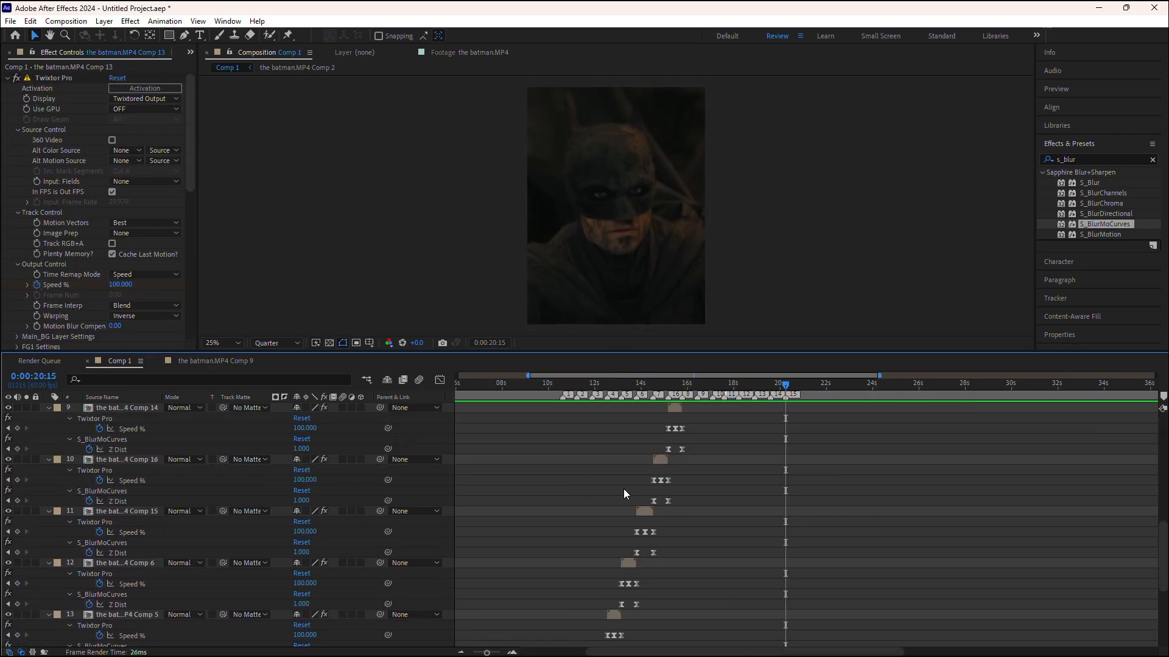
# Deselect everything and collapse the revealed keyframe properties of all layers
pyautogui.click(820, 212)
pyautogui.press('u')
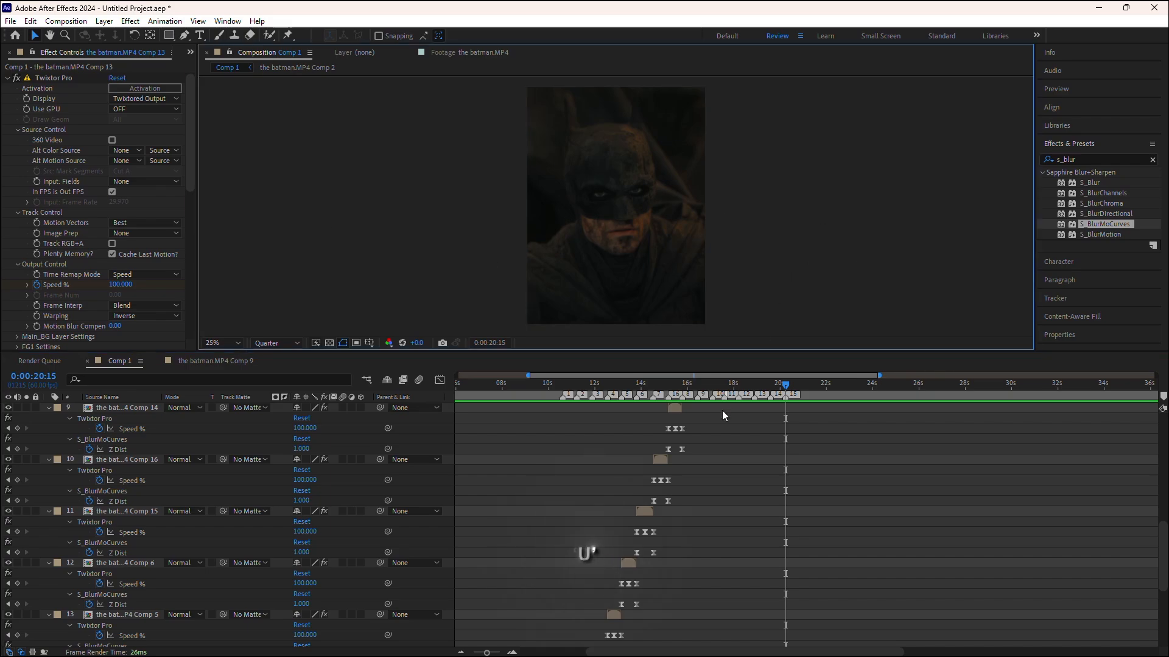
pyautogui.scroll(3, 571, 445)
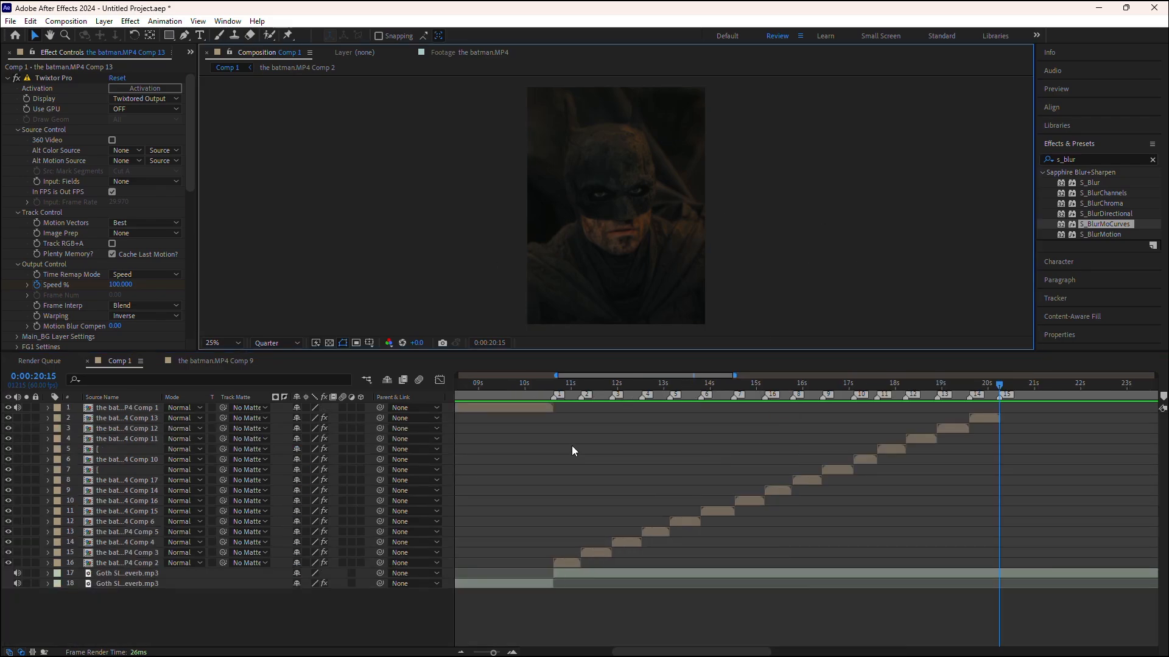
# Preview the edit from 0:00:10:00 past the end of the last beat clip
pyautogui.click(525, 385)
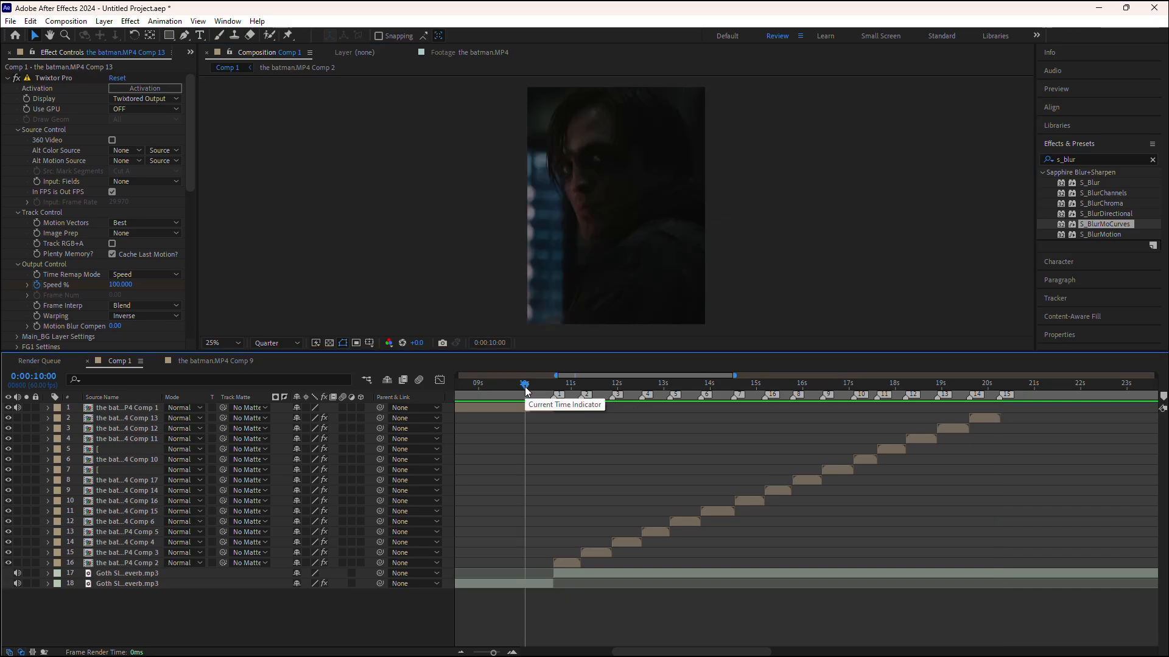
pyautogui.press('space')
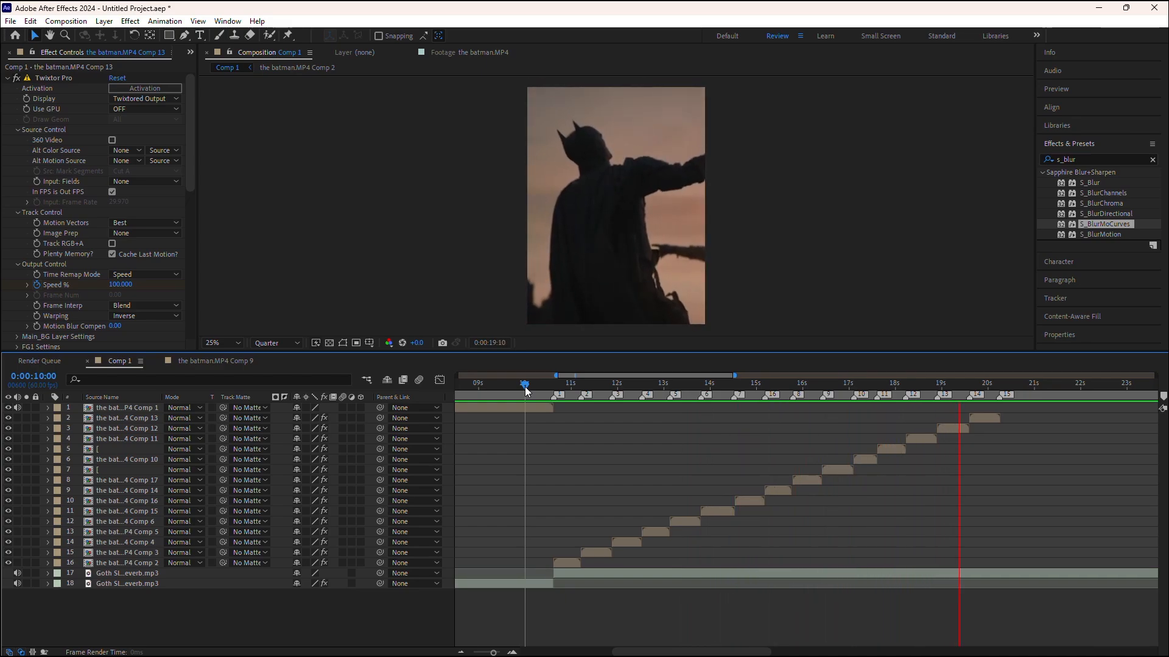
pyautogui.press('space')
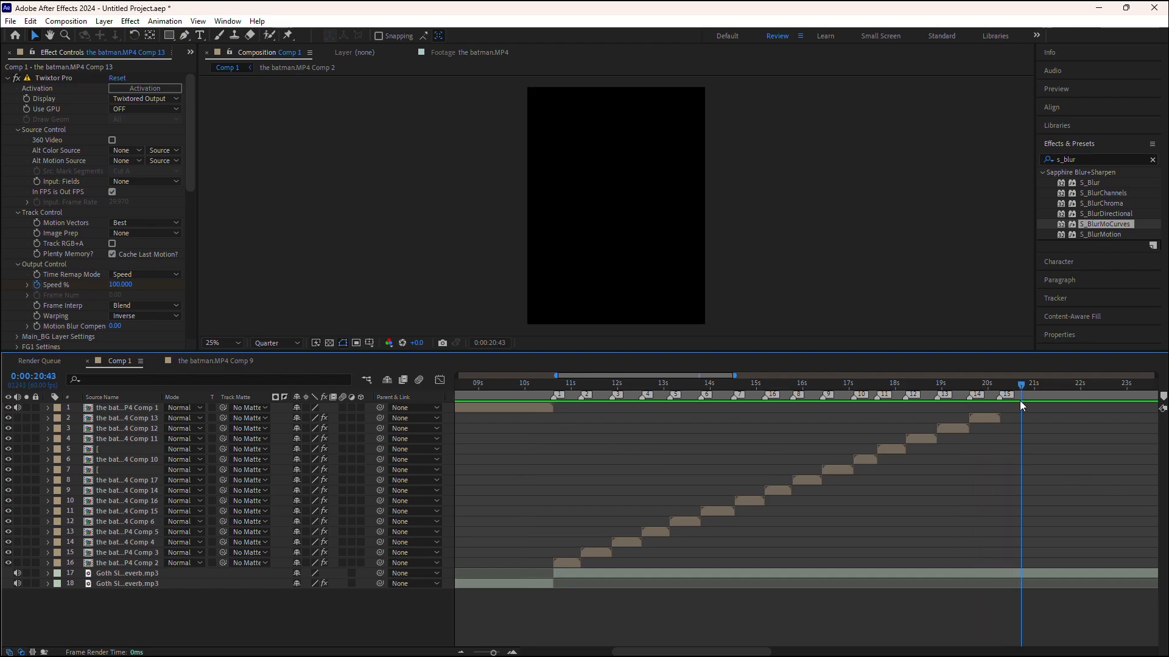
# Split the unfiltered music layer at 0:00:20:16, where the last beat clip ends
pyautogui.moveTo(1021, 385); pyautogui.dragTo(1000, 385)
pyautogui.press('=')
pyautogui.press('=')
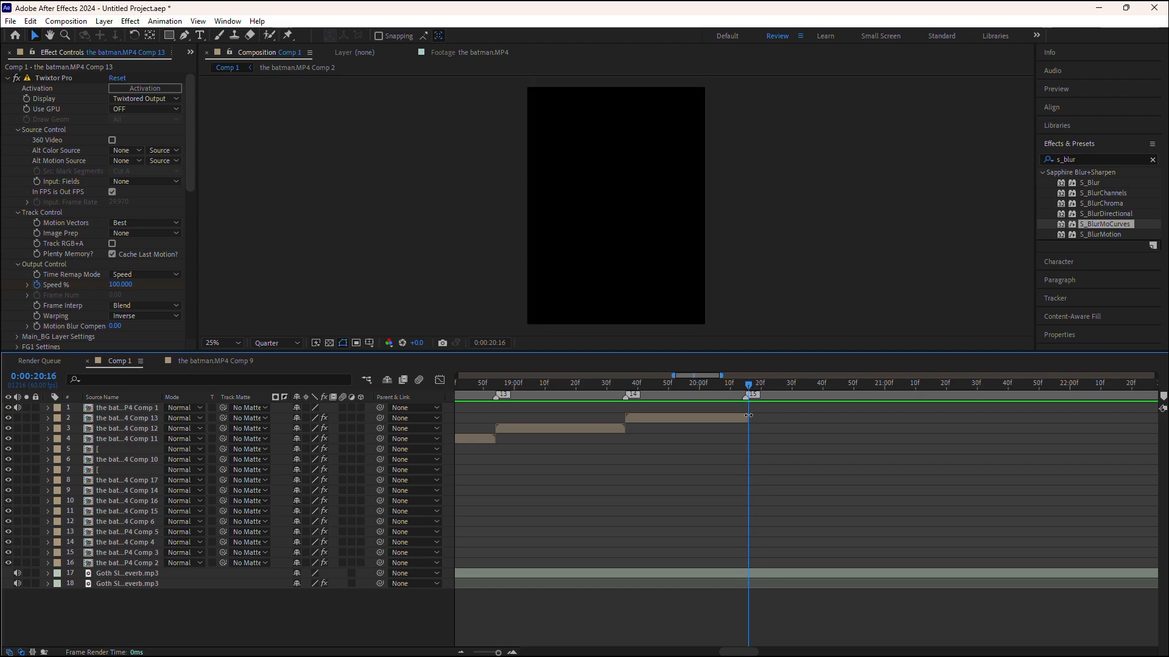
pyautogui.click(759, 574)
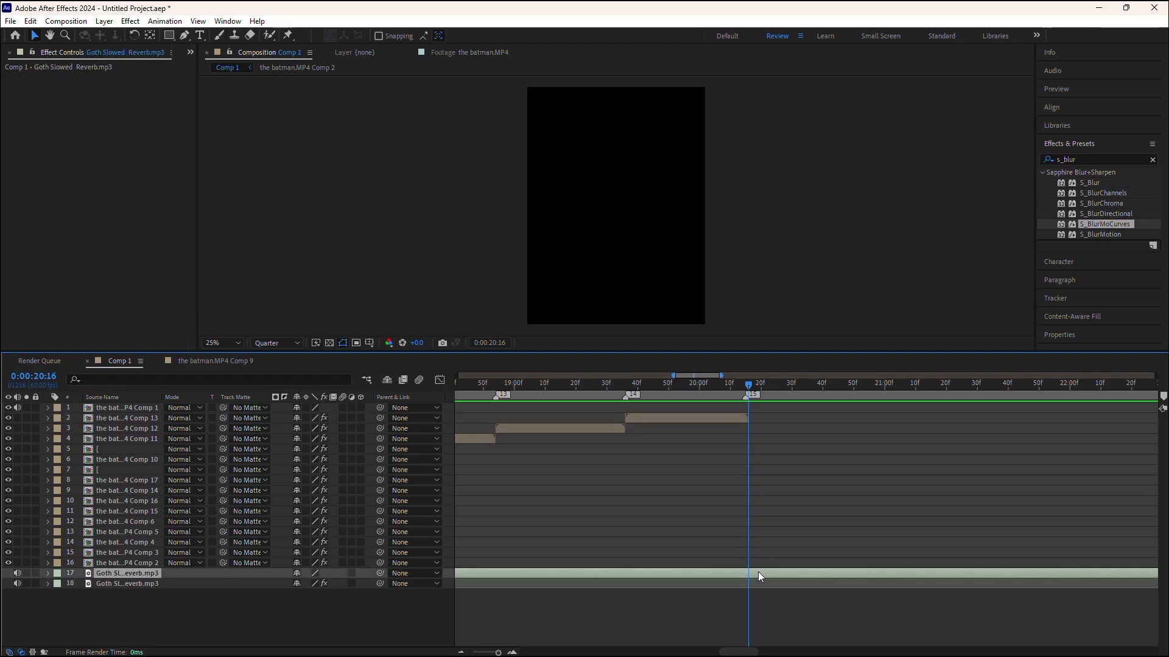
pyautogui.hotkey('ctrl', 'shift', 'd')
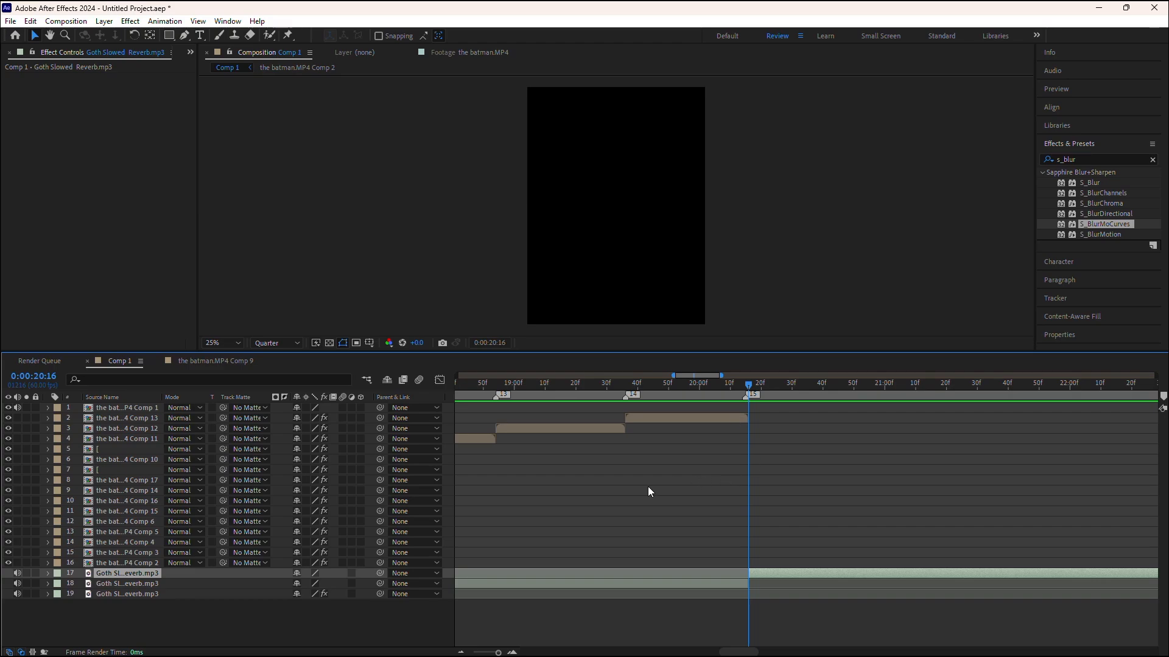
# Copy the High-Low Pass effect from the intro music layer and paste it onto the final music segment
pyautogui.scroll(-1, 647, 487)
pyautogui.scroll(-3, 648, 487)
pyautogui.click(515, 594)
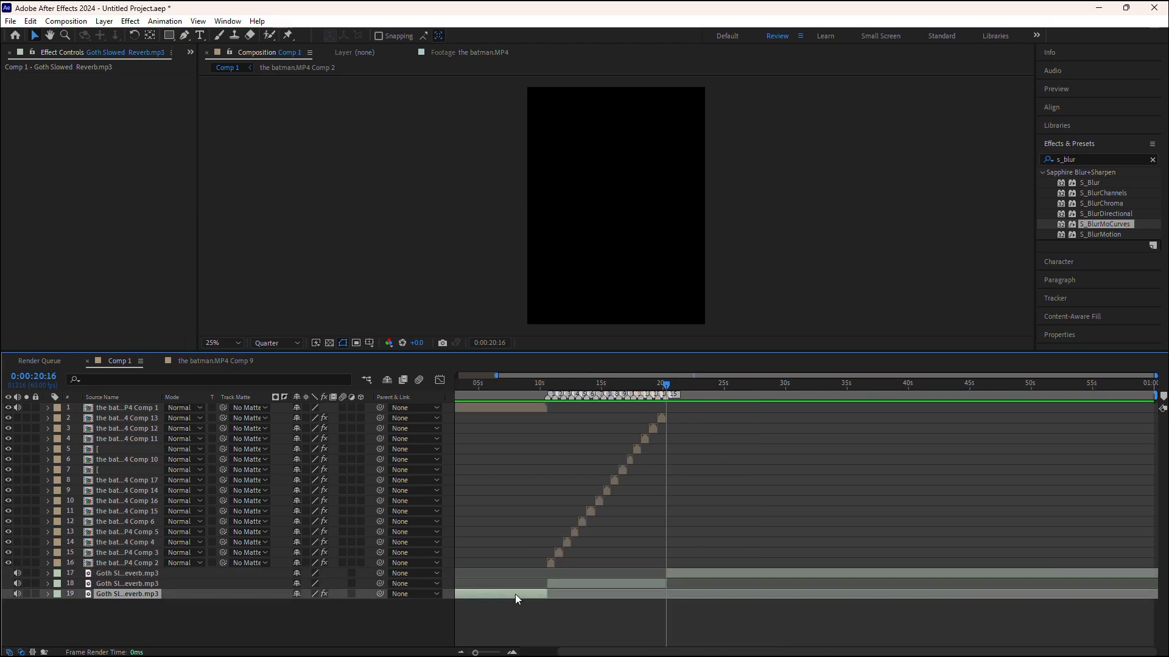
pyautogui.click(60, 78)
pyautogui.hotkey('ctrl', 'c')
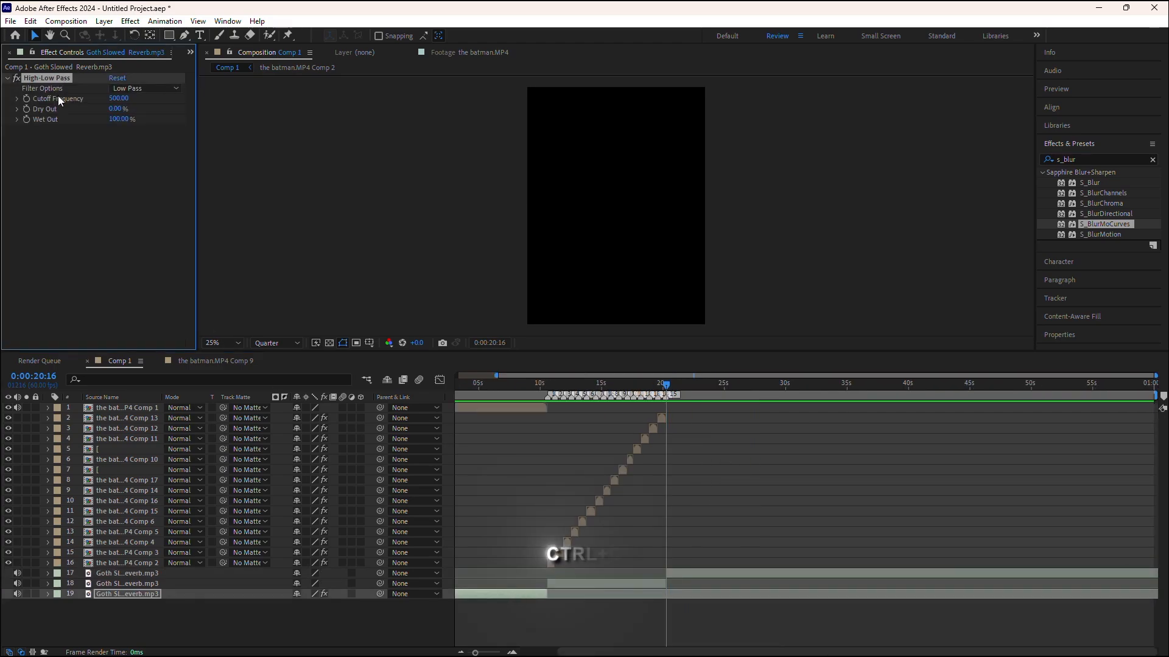
pyautogui.click(688, 572)
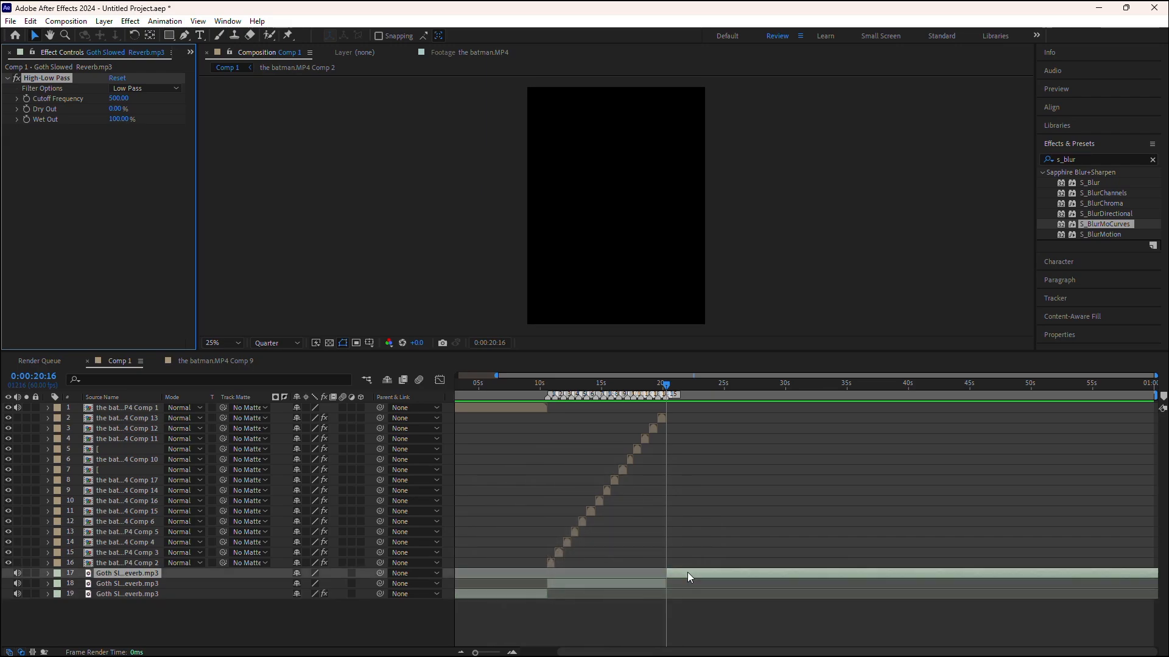
pyautogui.hotkey('ctrl', 'v')
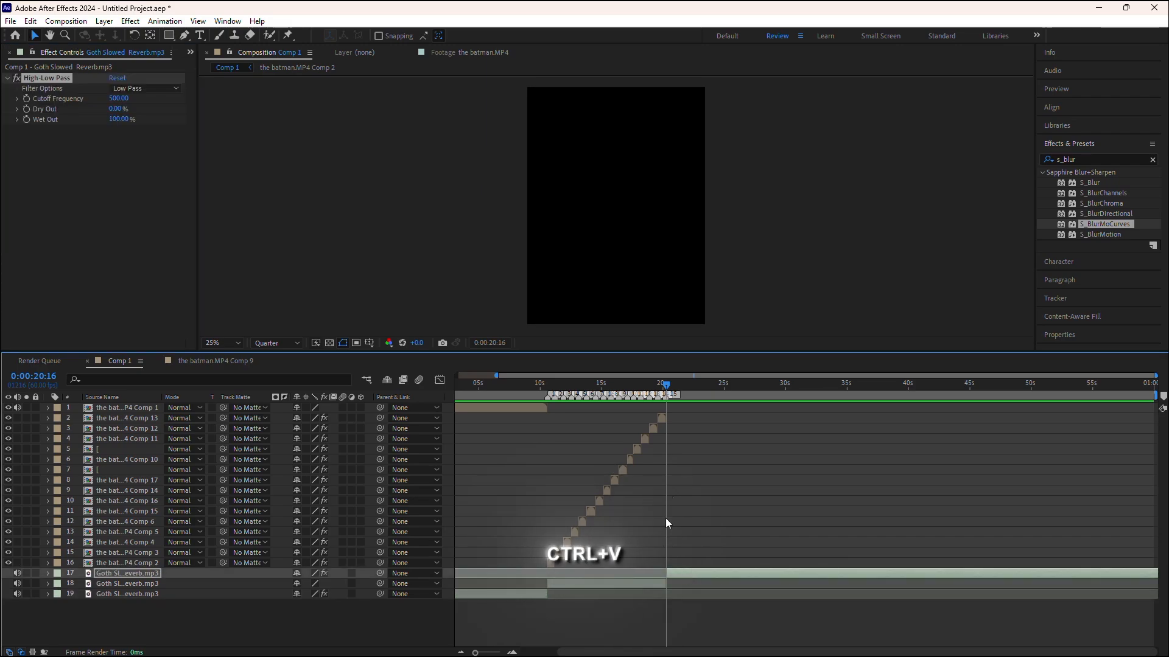
# Import the outro video from the post folder and place it at 0:00:20:16, directly above the final music segment
pyautogui.click(34, 53)
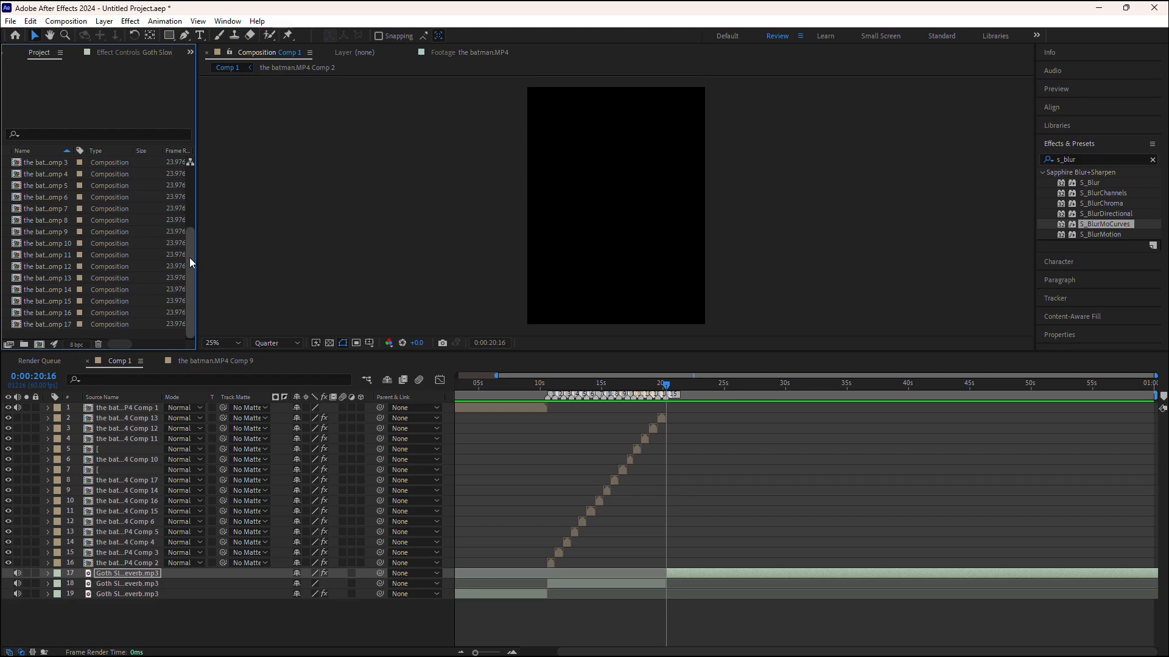
pyautogui.doubleClick(154, 335)
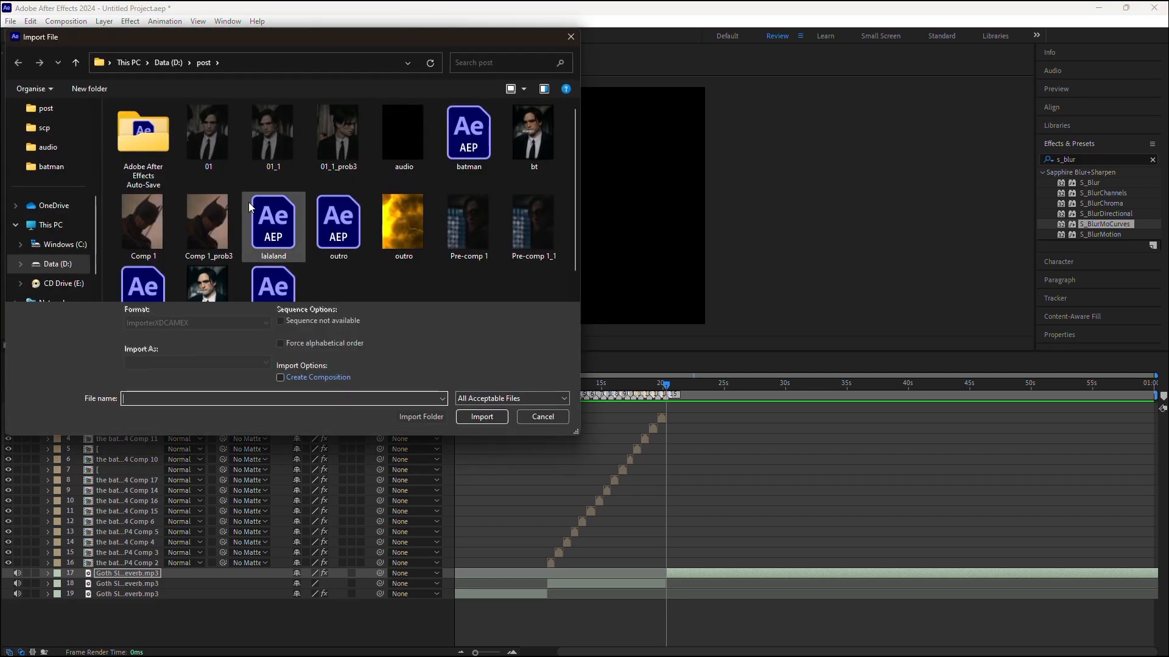
pyautogui.doubleClick(396, 251)
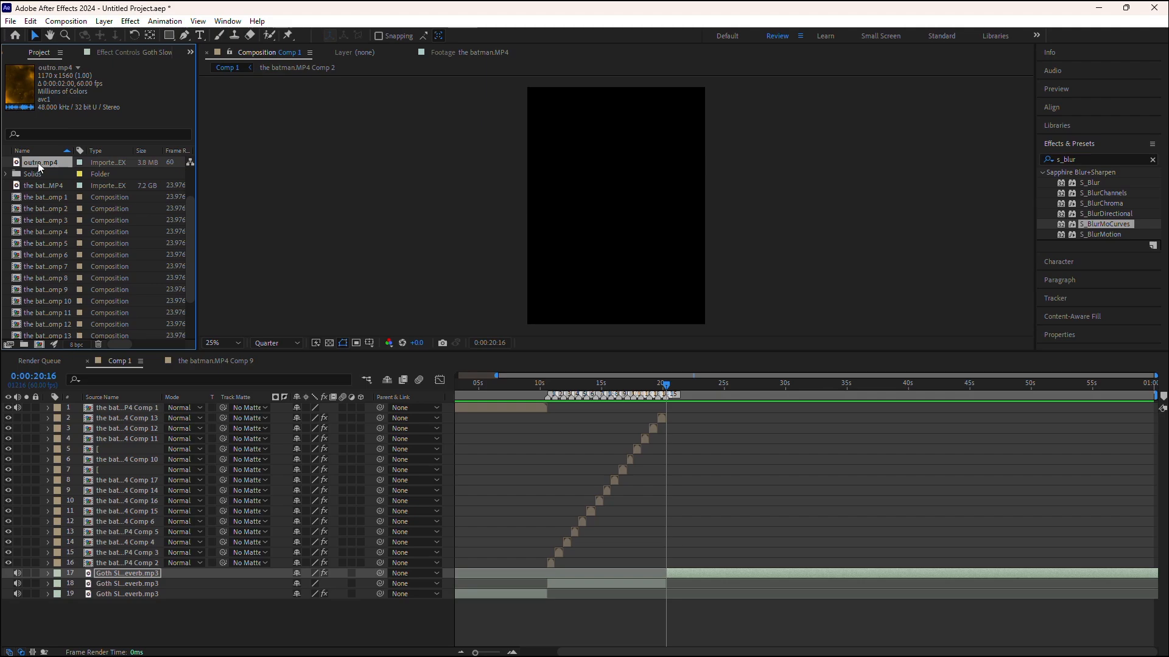
pyautogui.moveTo(37, 163); pyautogui.dragTo(668, 565)
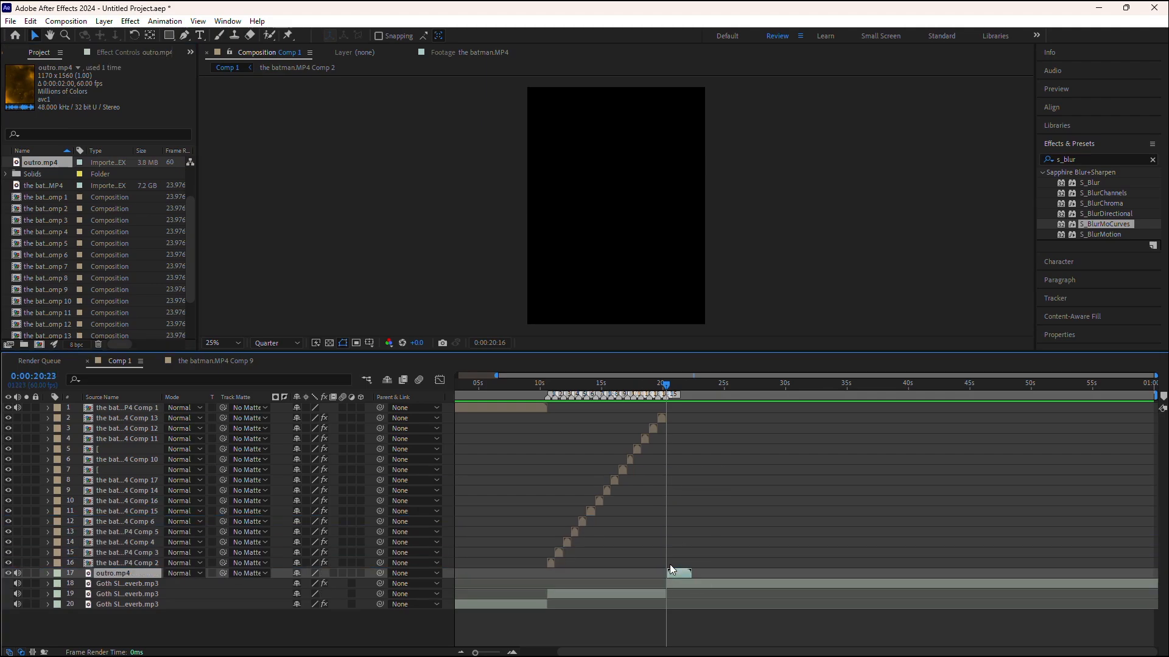
# Split the final music segment at 0:00:22:16, the end of outro.mp4, and delete the remainder
pyautogui.scroll(4, 669, 565)
pyautogui.moveTo(935, 389); pyautogui.dragTo(984, 416)
pyautogui.click(999, 584)
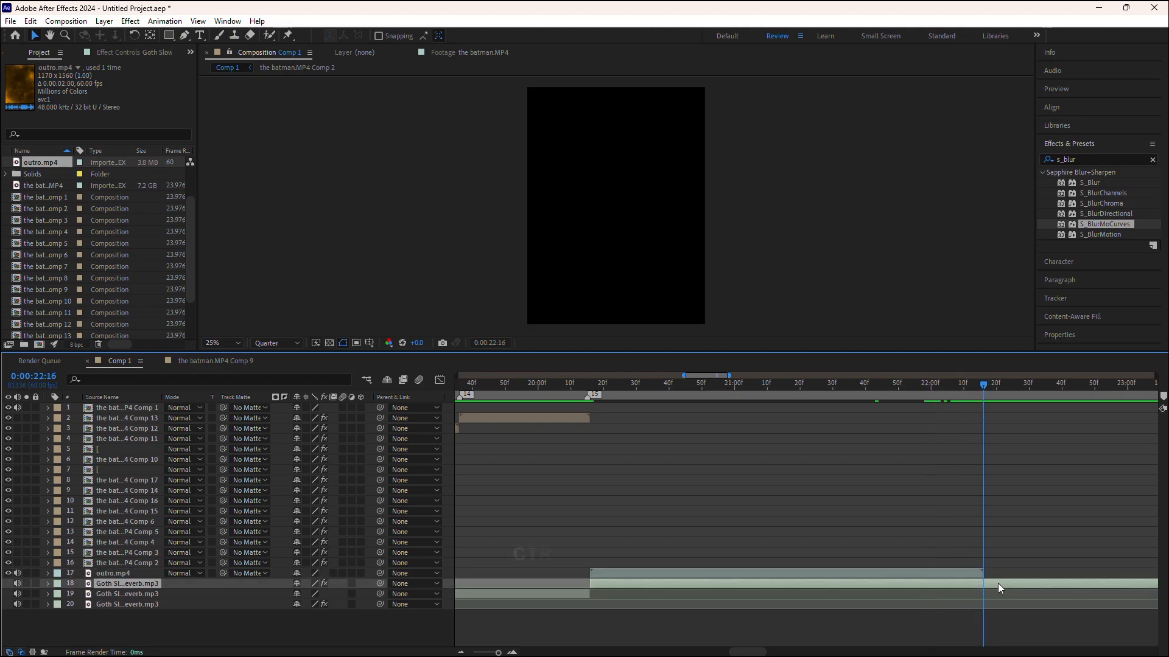
pyautogui.hotkey('ctrl', 'shift', 'd')
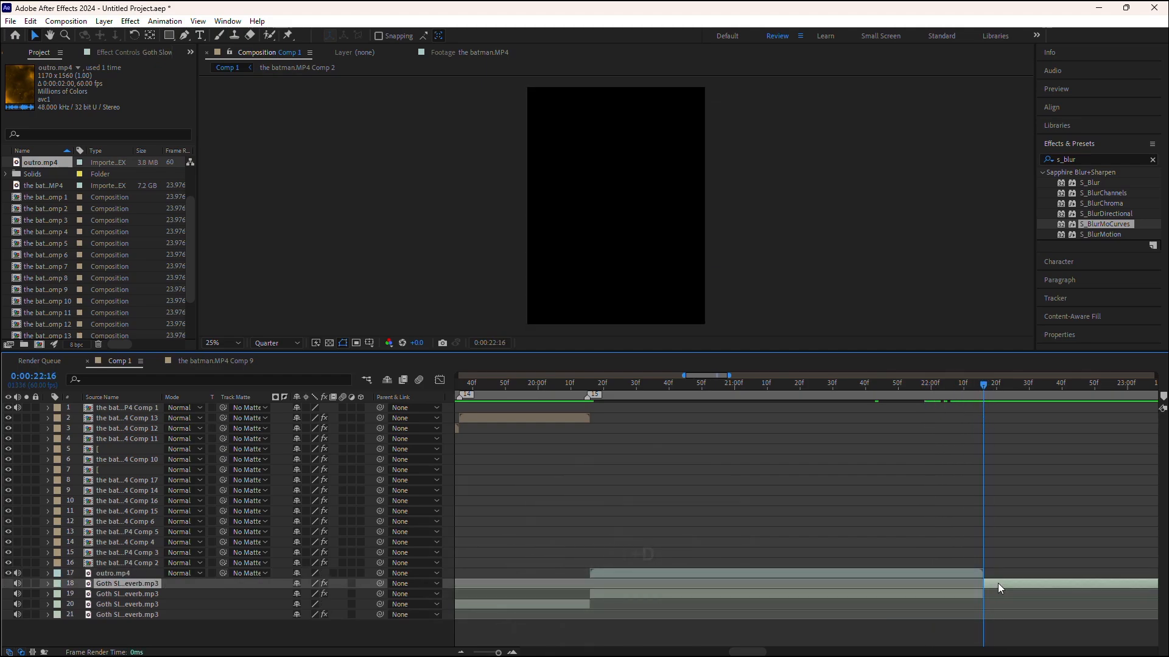
pyautogui.press('Delete')
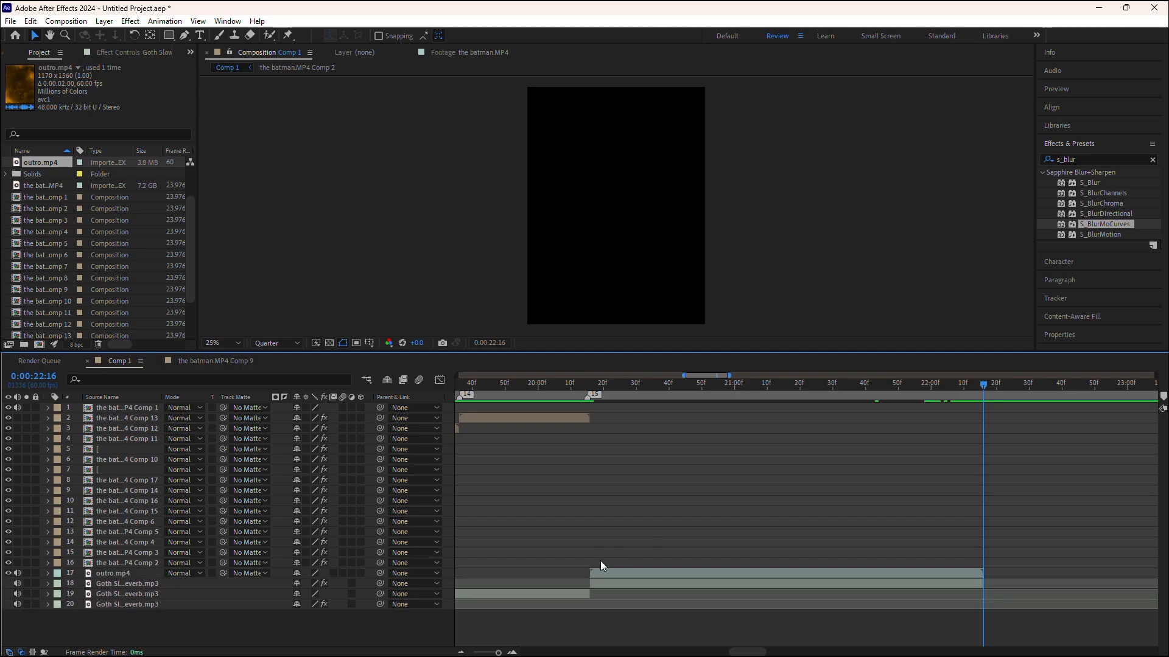
# Add an Audio Levels keyframe to the final music segment at its start, 0:00:20:16
pyautogui.click(602, 585)
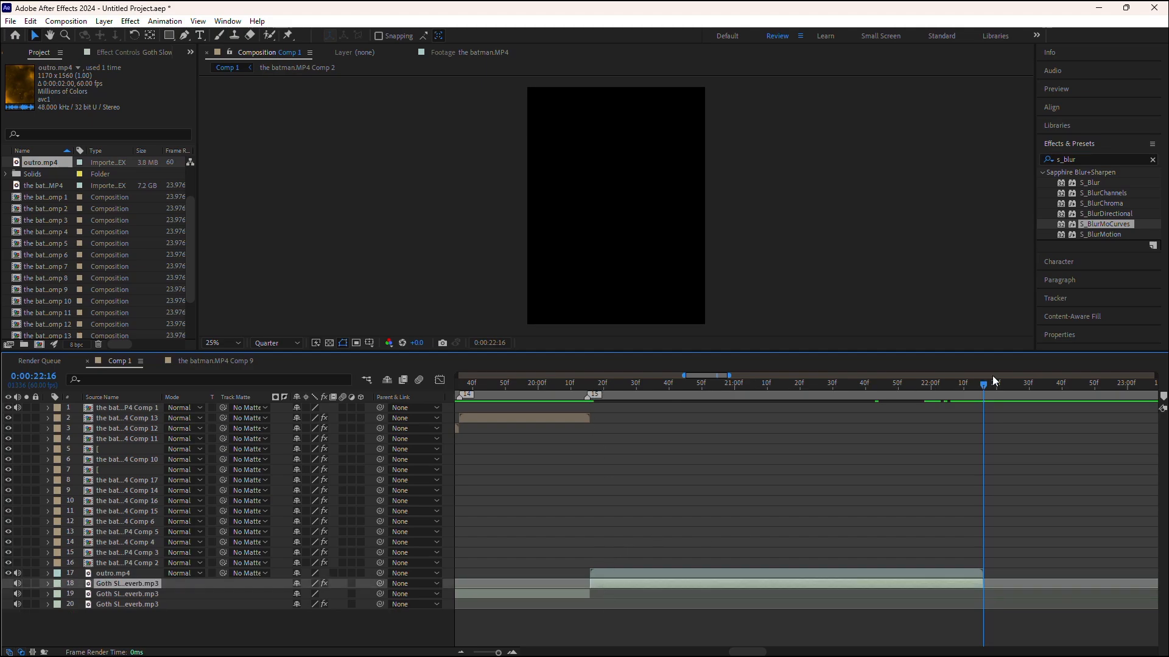
pyautogui.moveTo(983, 384); pyautogui.dragTo(589, 426)
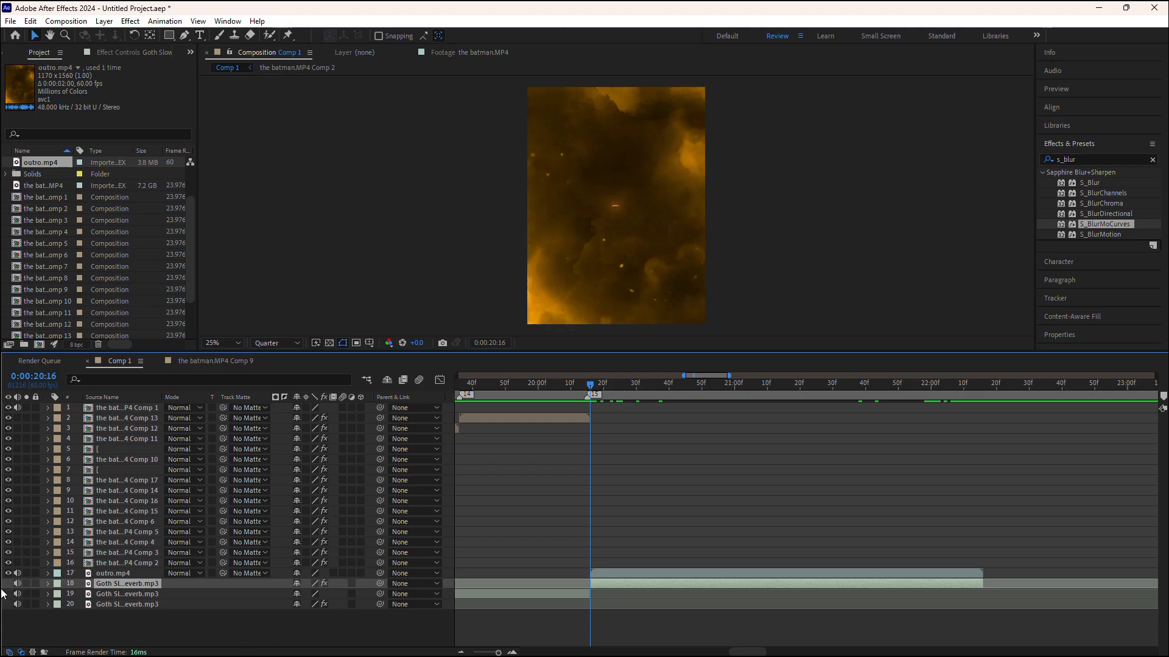
pyautogui.click(47, 585)
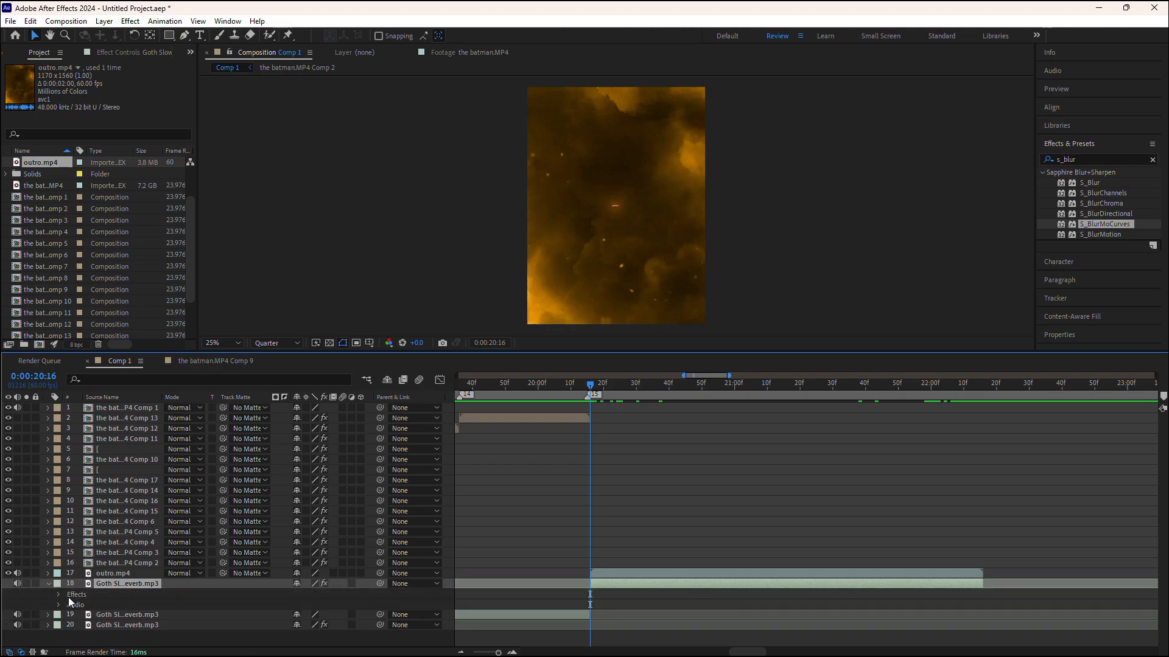
pyautogui.click(59, 605)
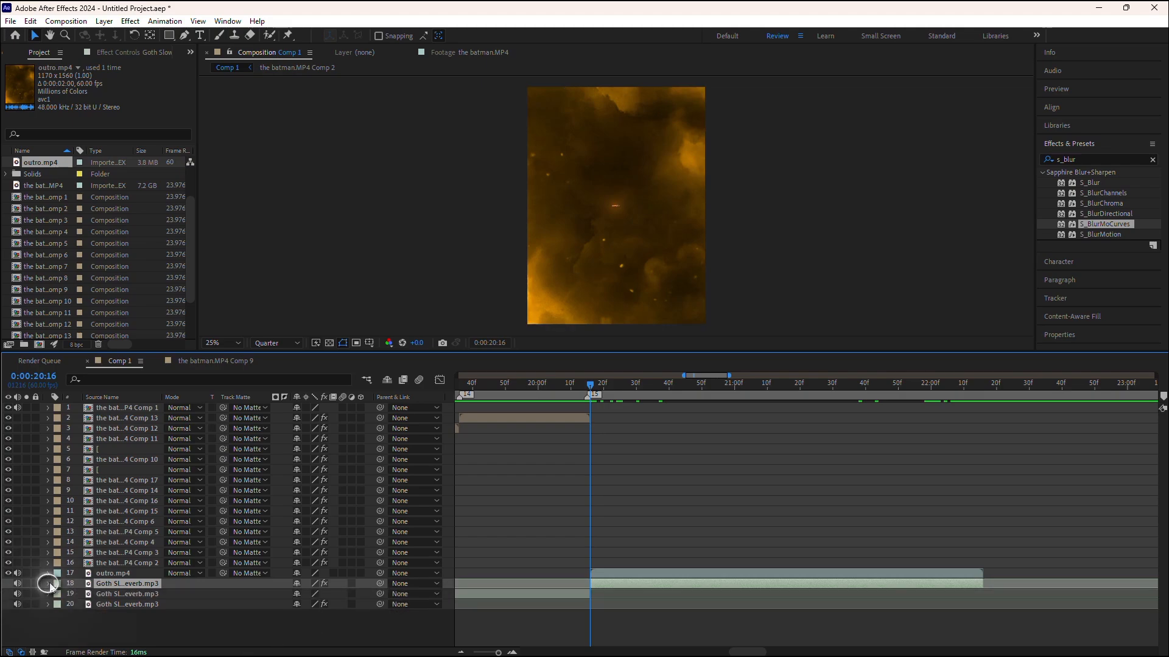
pyautogui.click(59, 604)
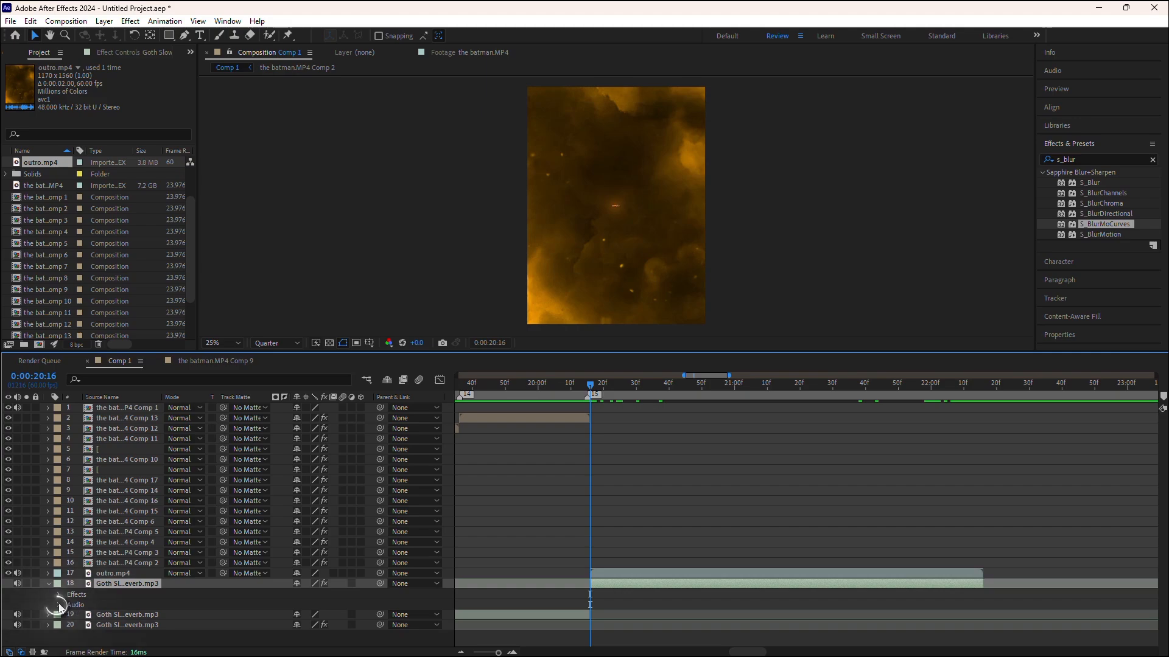
pyautogui.click(60, 604)
pyautogui.click(78, 615)
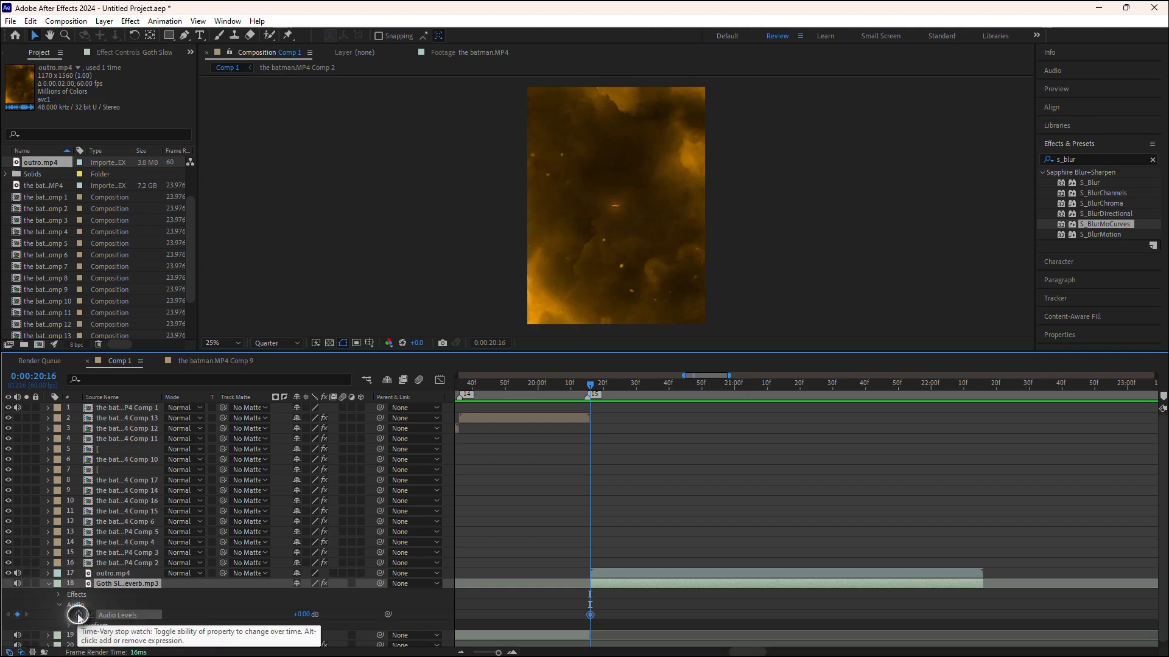
# Set the final music segment's Audio Levels to -20 dB at 0:00:22:16, the segment's end, to fade the music out
pyautogui.moveTo(591, 428); pyautogui.dragTo(984, 471)
pyautogui.click(984, 471)
pyautogui.rightClick(984, 470)
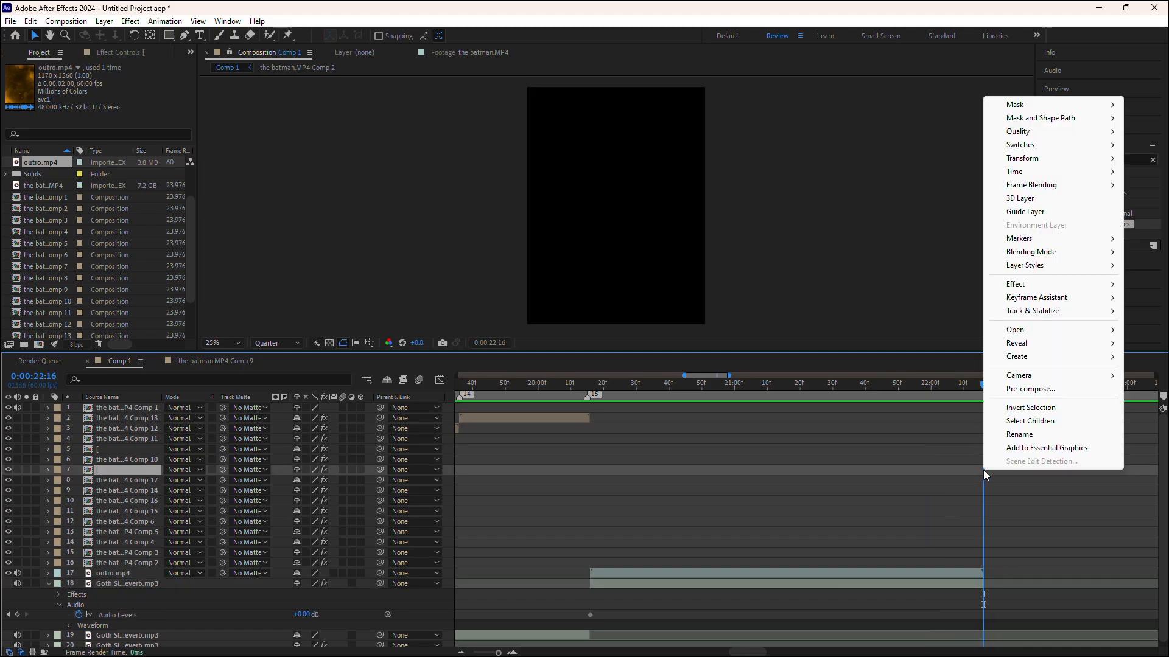
pyautogui.click(986, 493)
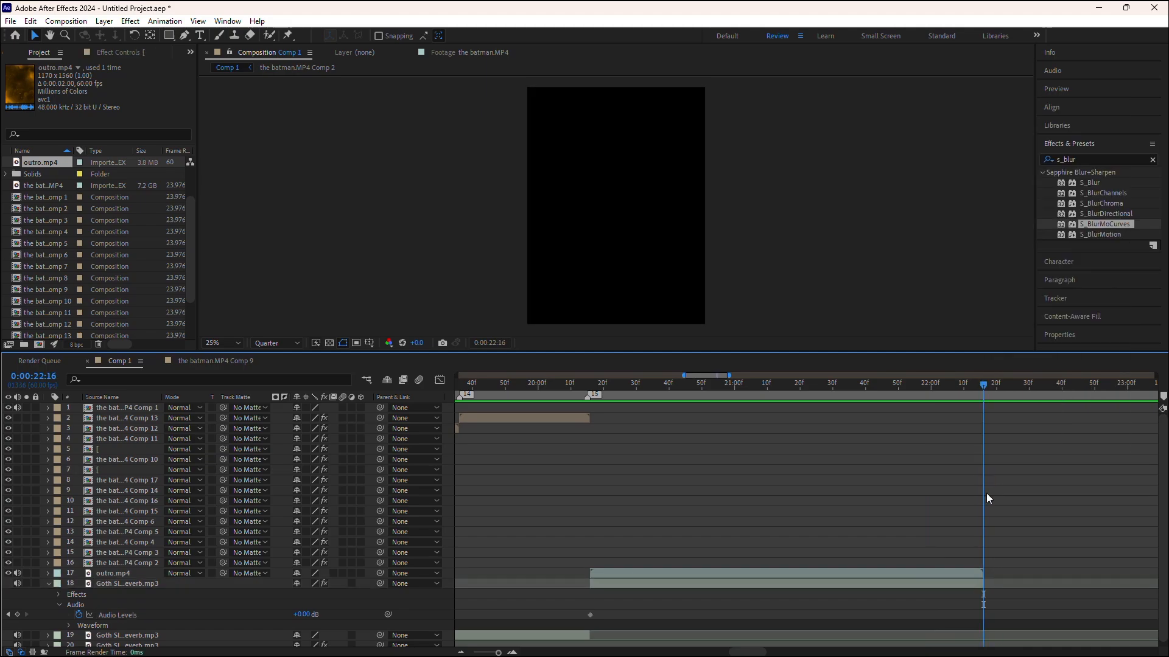
pyautogui.click(302, 614)
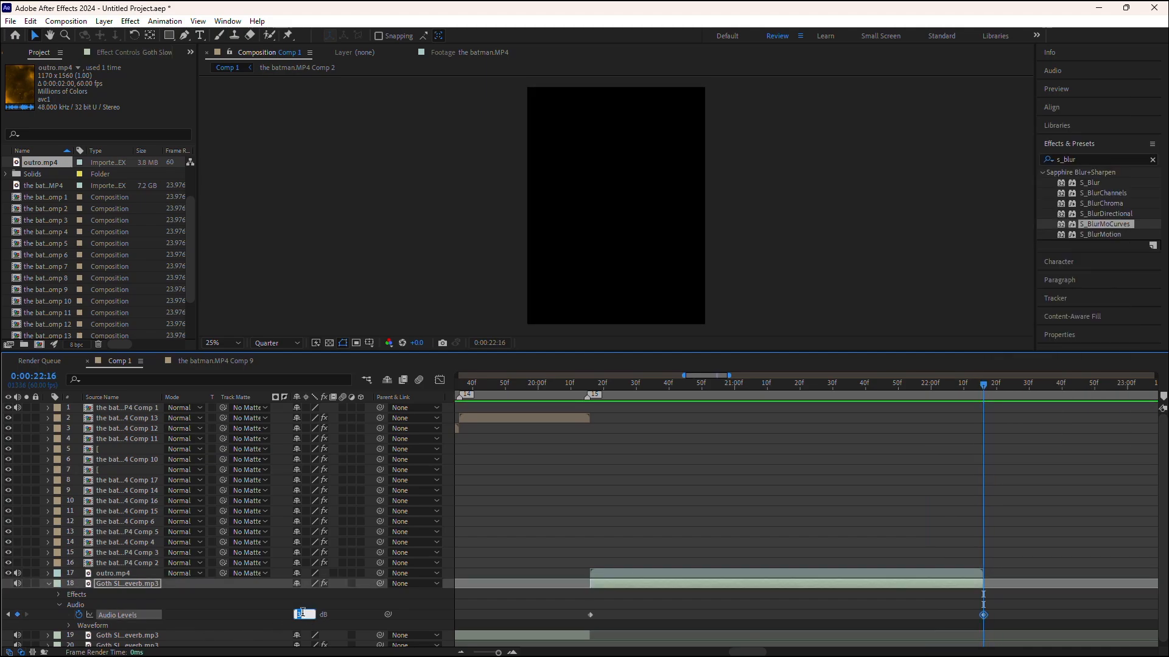
pyautogui.write('-20')
# Copy the current time 0:00:22:16 and paste it as Comp 1's duration in the composition settings
pyautogui.click(491, 341)
pyautogui.hotkey('ctrl', 'c')
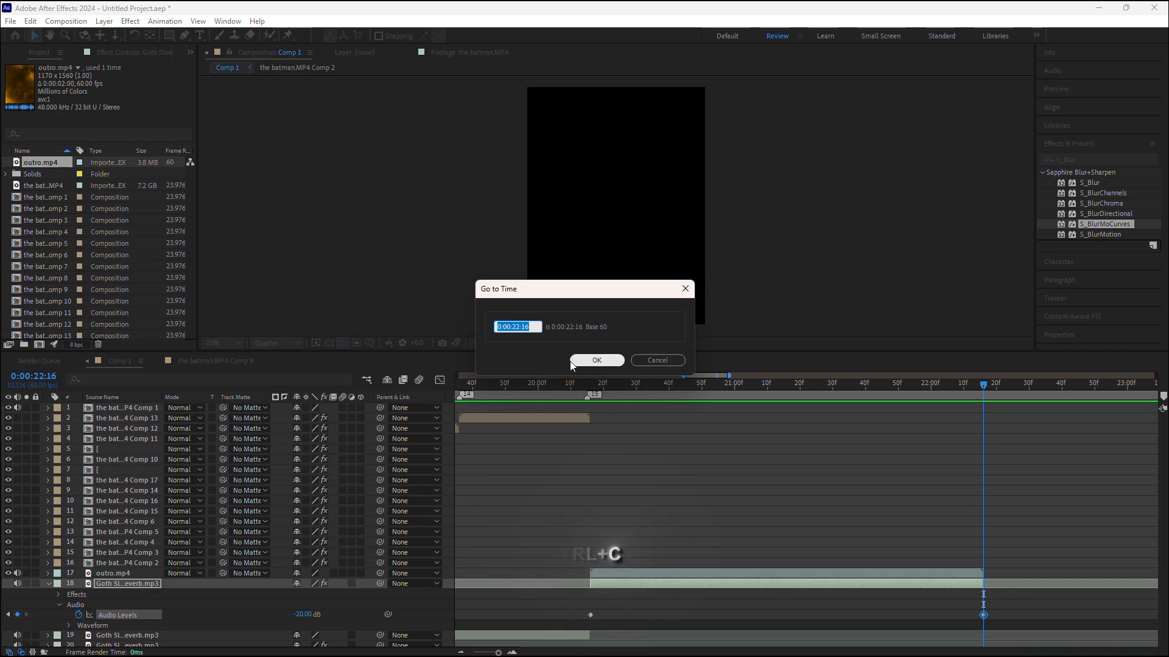
pyautogui.click(596, 361)
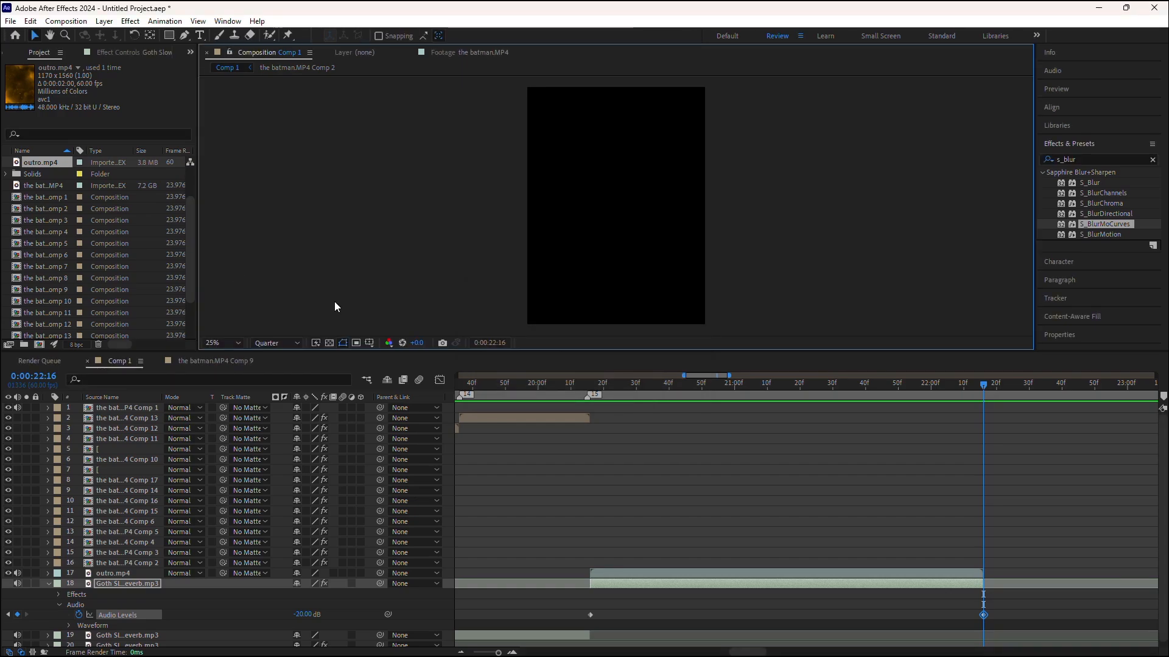
pyautogui.click(69, 22)
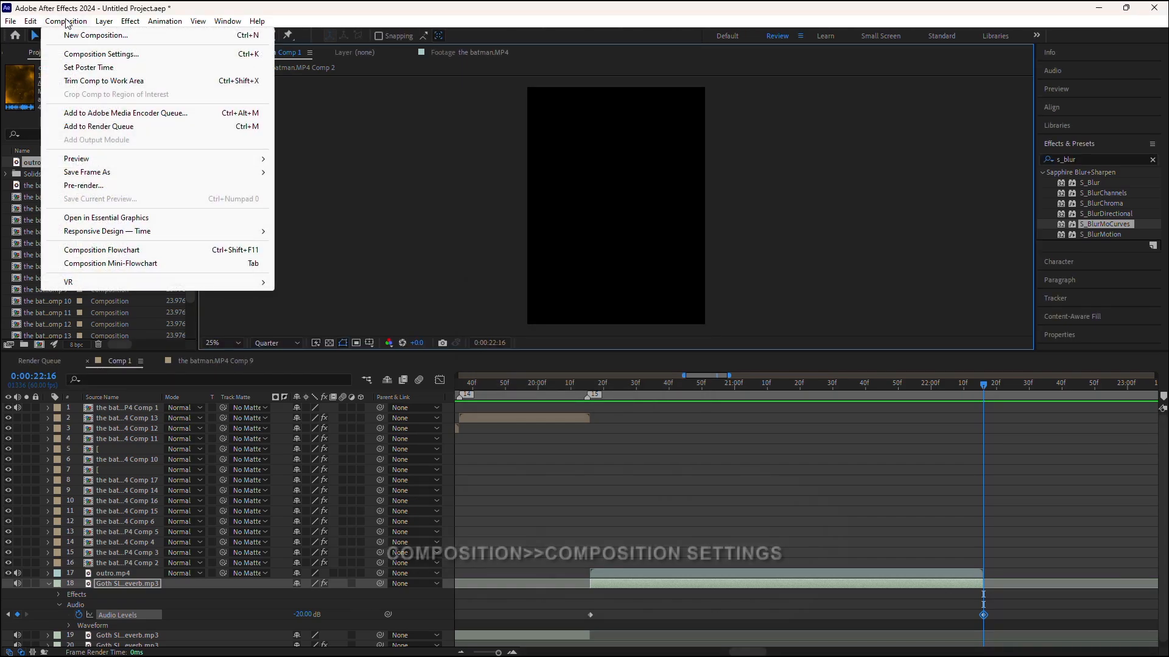
pyautogui.click(113, 55)
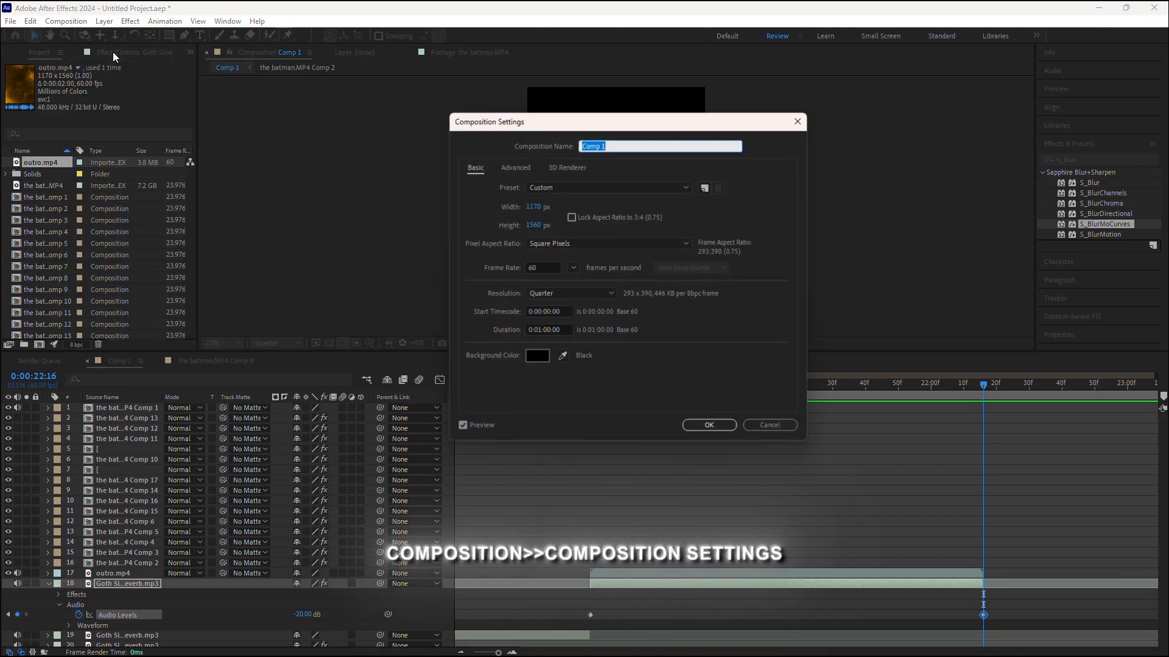
pyautogui.click(567, 329)
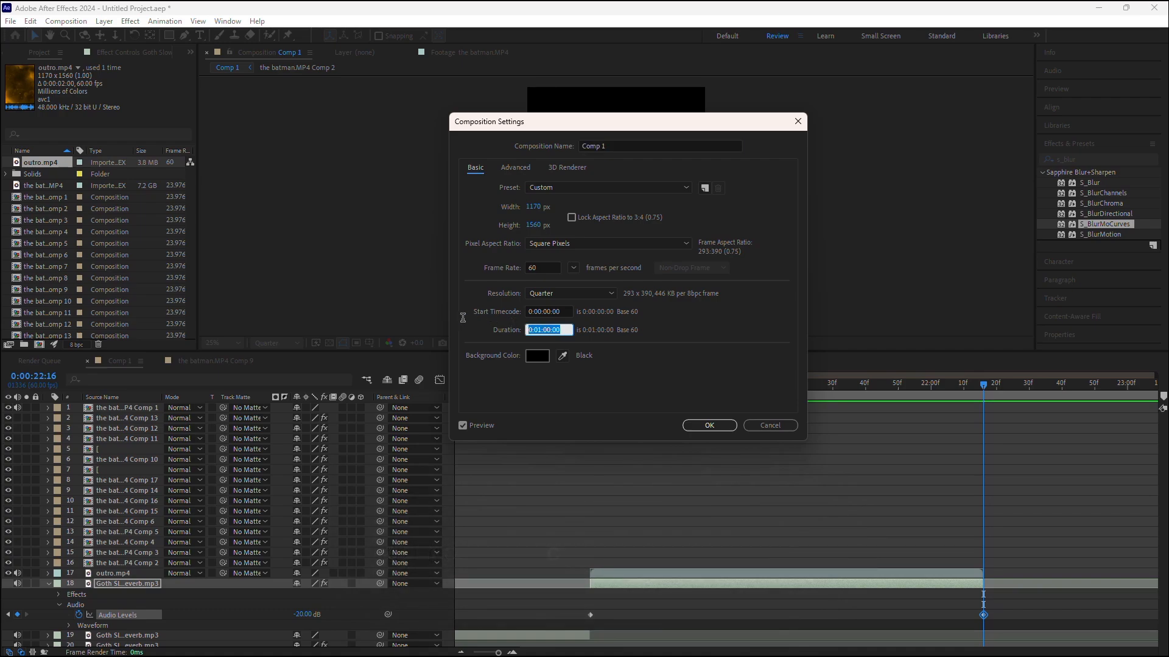
pyautogui.hotkey('ctrl', 'v')
pyautogui.click(709, 425)
# Preview the whole edit from 0:00:00:00
pyautogui.moveTo(1074, 382); pyautogui.dragTo(298, 403)
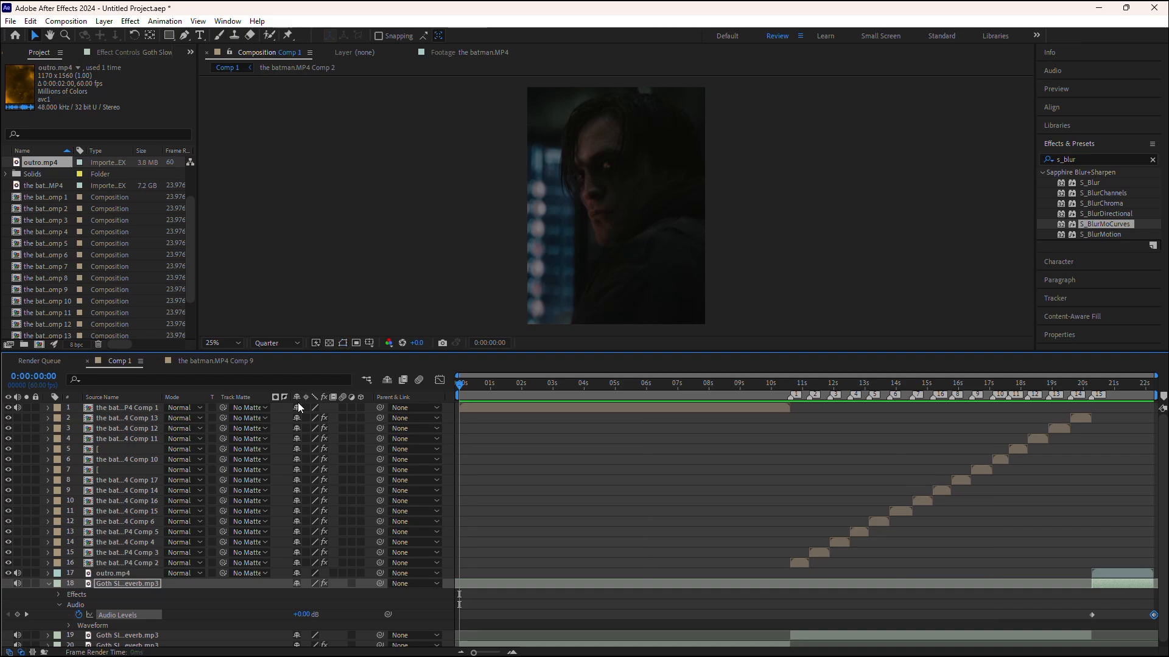
pyautogui.press('space')
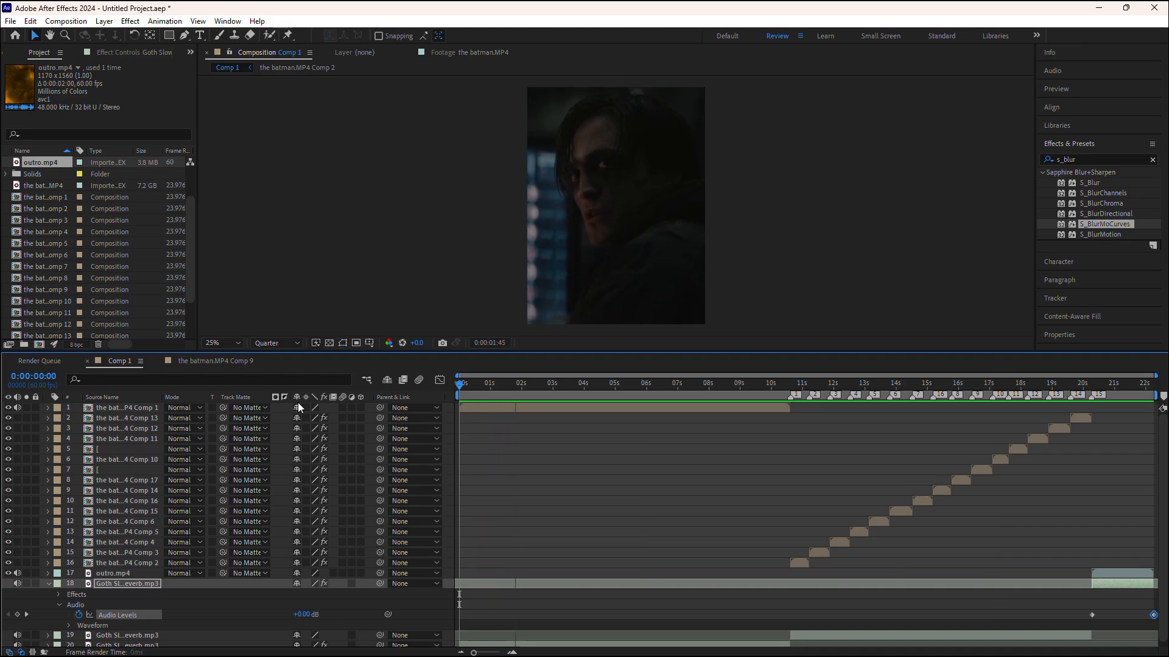